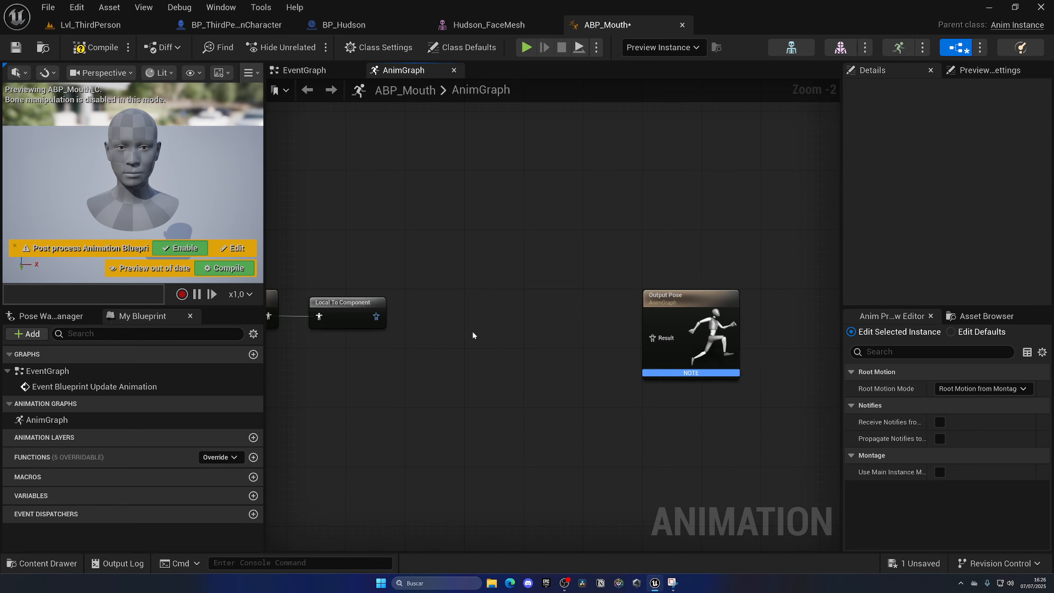
Add a Transform (Modify) Bone node fed by the Local To Component output.
right_drag(472, 330, 552, 282)
click(489, 268)
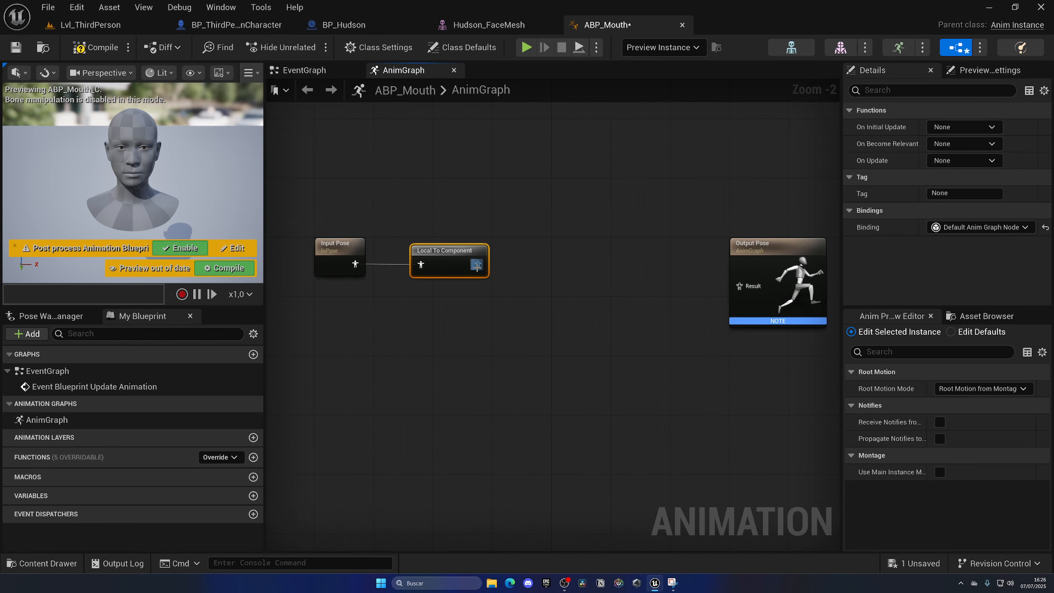
drag(477, 266, 520, 260)
text(tran)
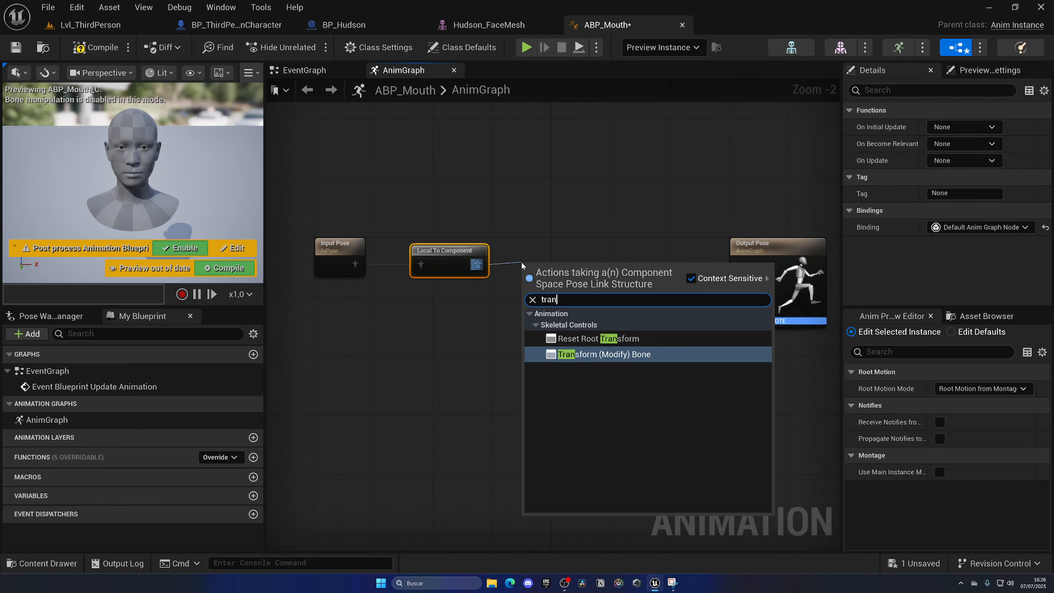
key(Return)
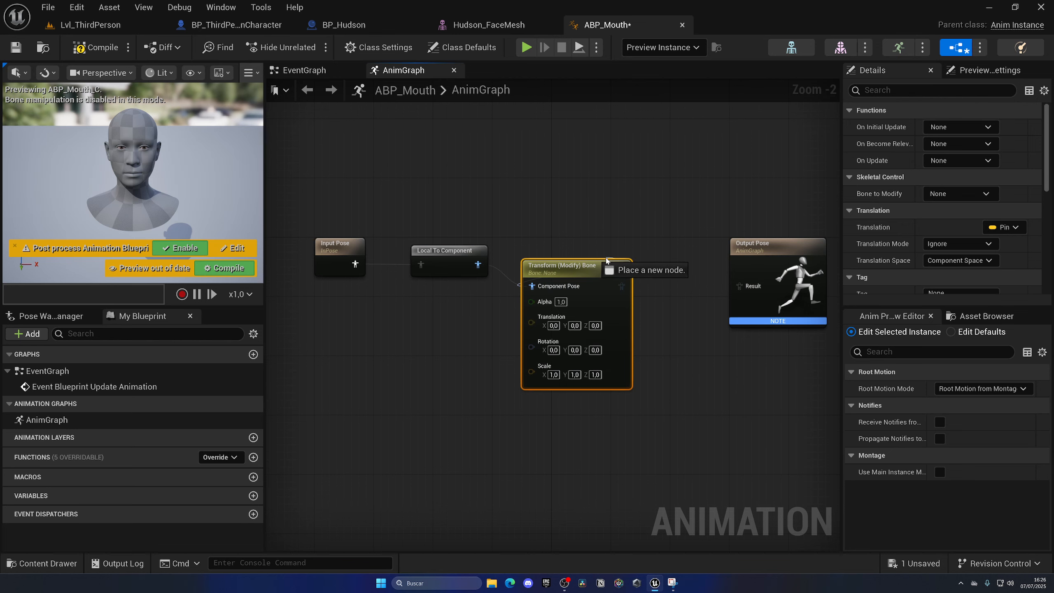
drag(606, 260, 636, 238)
Connect Transform (Modify) Bone to the Output Pose through a Component To Local node and space out the nodes.
right_drag(651, 264, 410, 249)
drag(410, 249, 552, 276)
drag(536, 233, 646, 231)
drag(440, 235, 484, 240)
drag(642, 249, 652, 223)
click(523, 318)
scroll(523, 318, down, 1)
right_drag(523, 318, 628, 317)
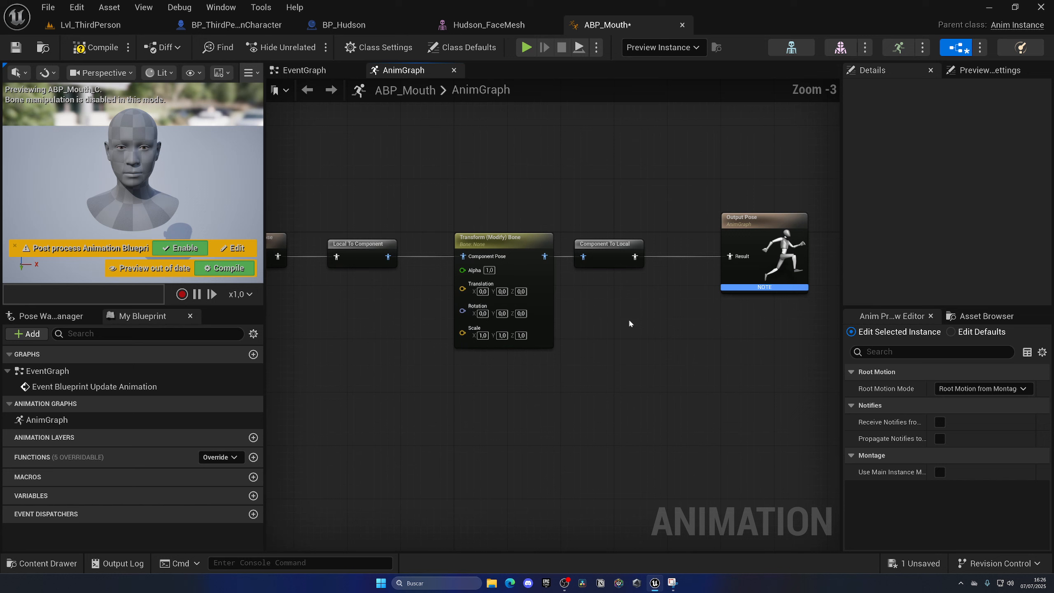
Set the Transform (Modify) Bone node's Bone to Modify to FACIAL_C_MouthLower, compile, and dismiss the compiler results.
click(508, 236)
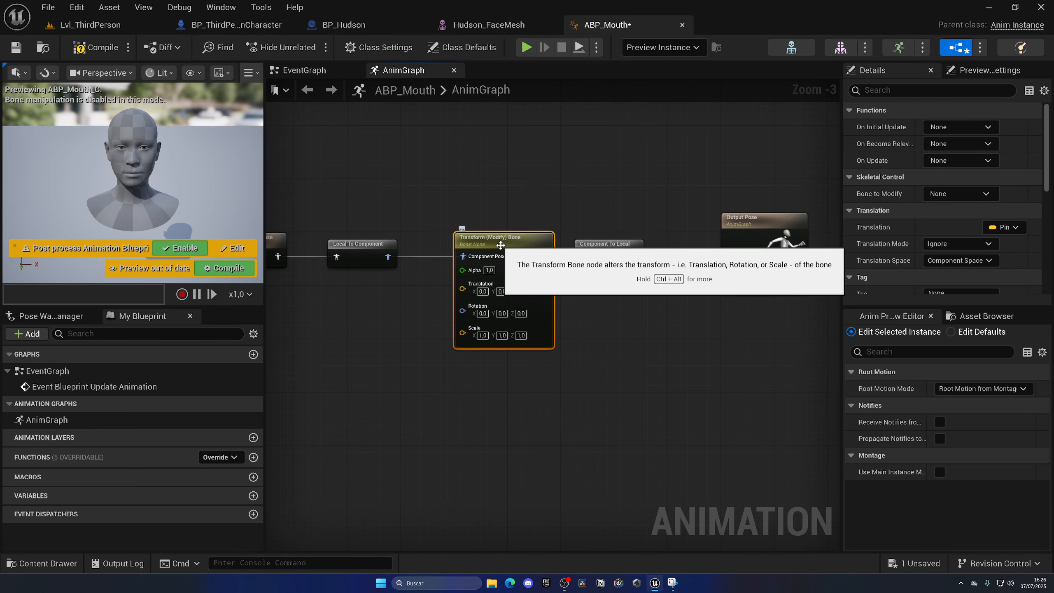
click(959, 195)
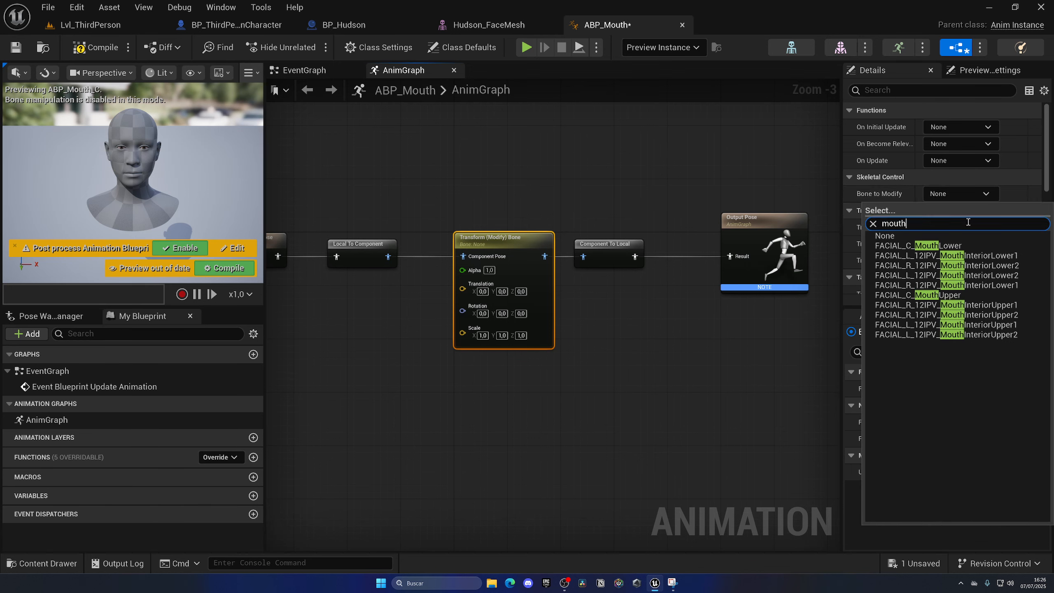
click(973, 245)
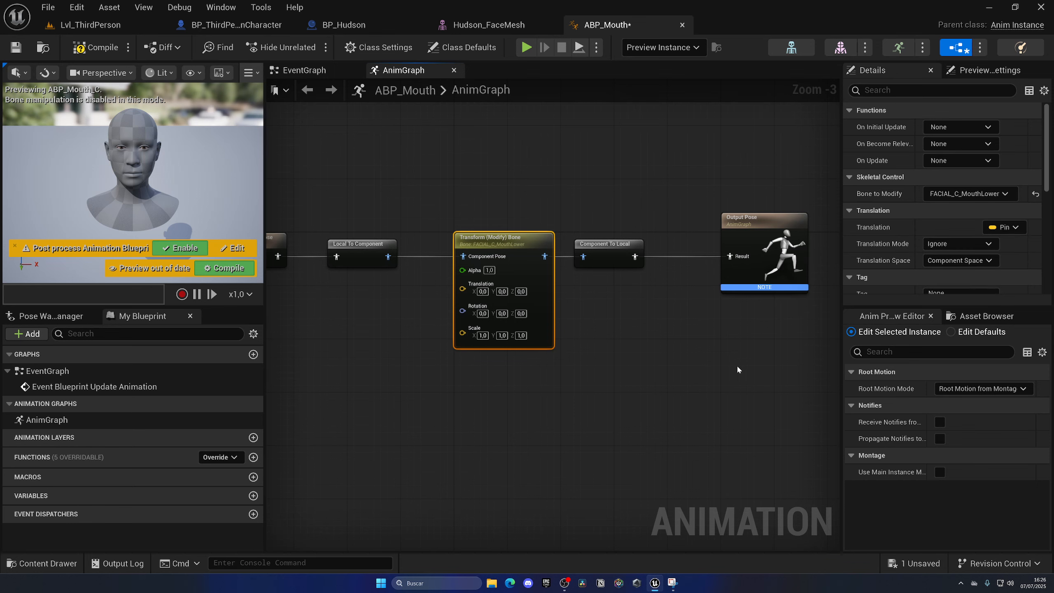
click(95, 48)
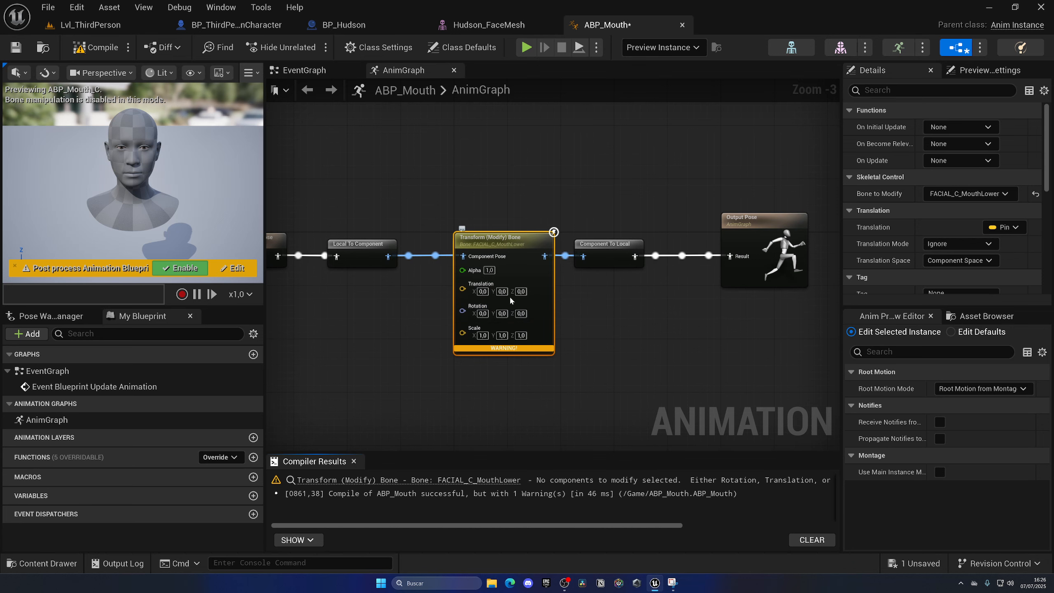
click(354, 461)
Stop exposing Translation and Scale as pins on the Transform (Modify) Bone node, leaving Rotation exposed.
scroll(909, 244, down, 2)
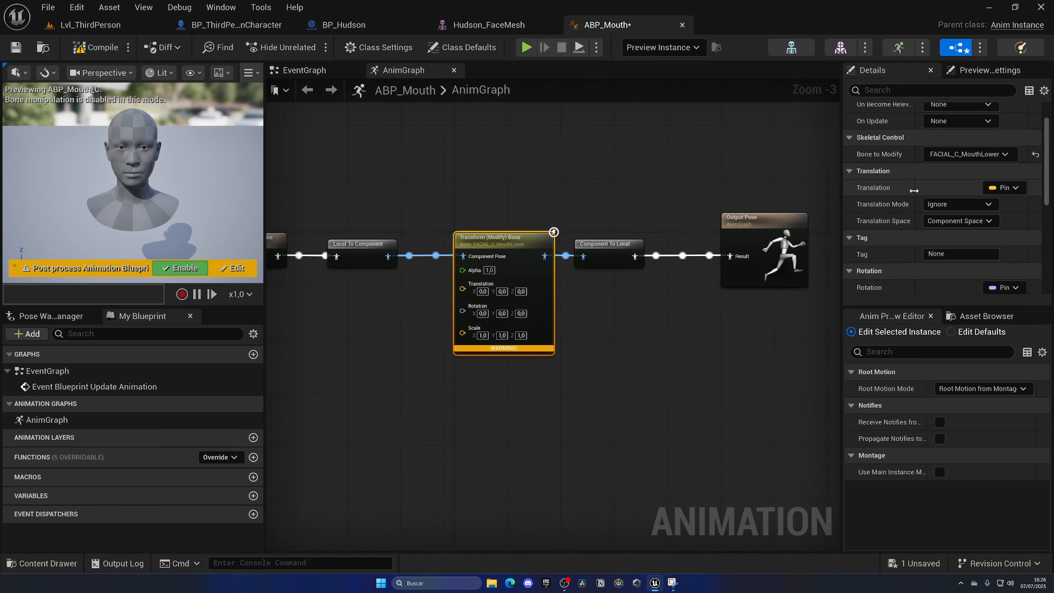
click(1003, 188)
click(954, 222)
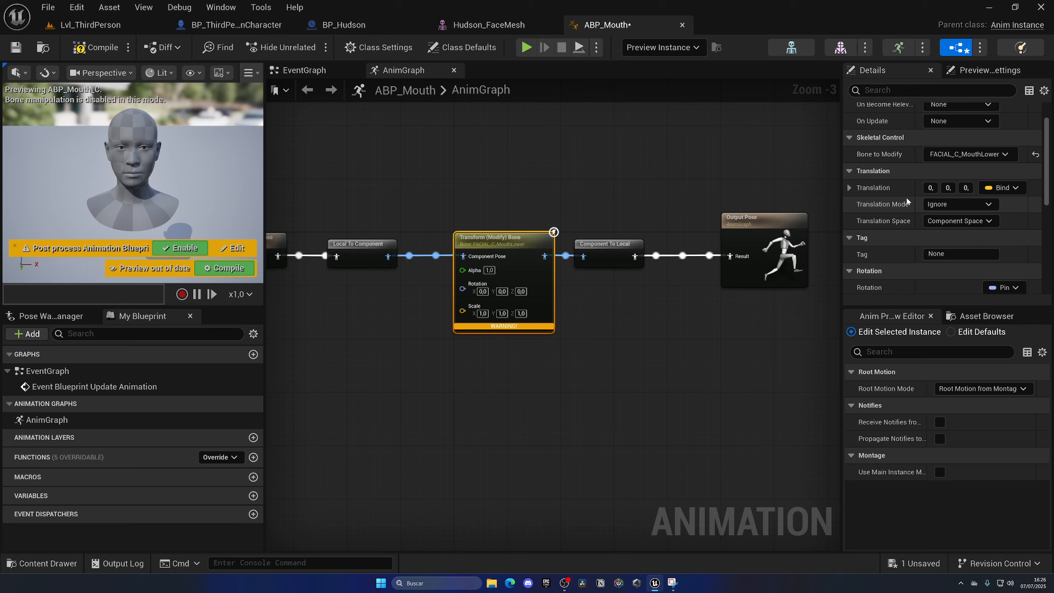
scroll(904, 190, down, 5)
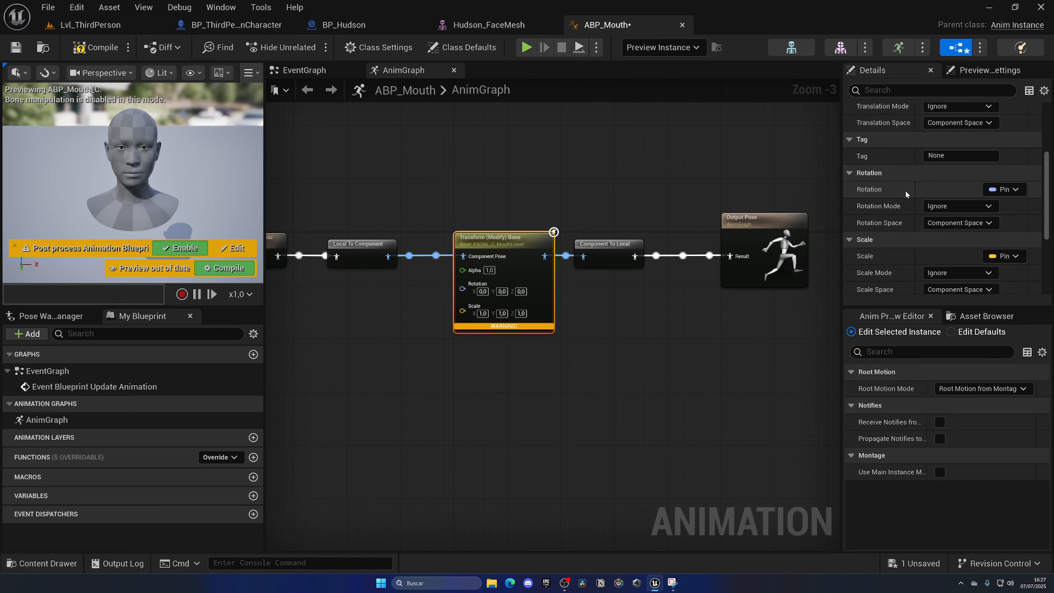
scroll(907, 195, down, 3)
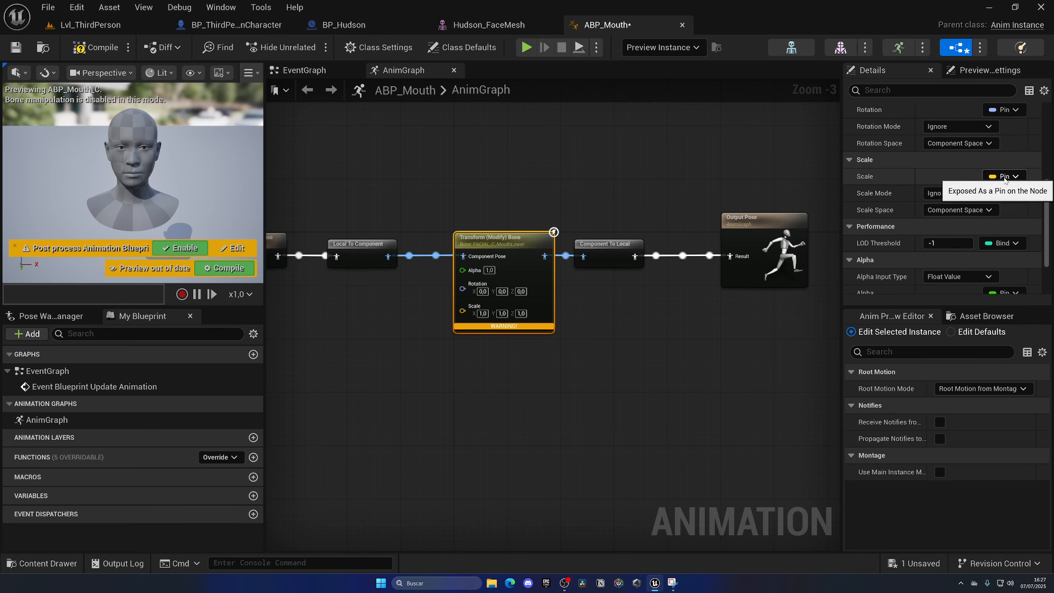
click(1004, 176)
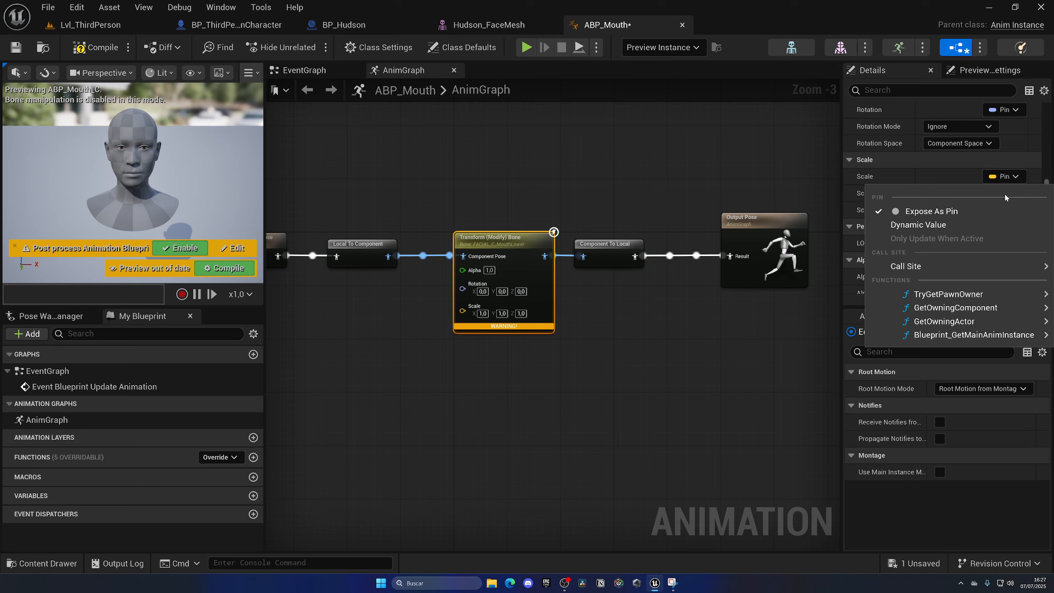
click(948, 210)
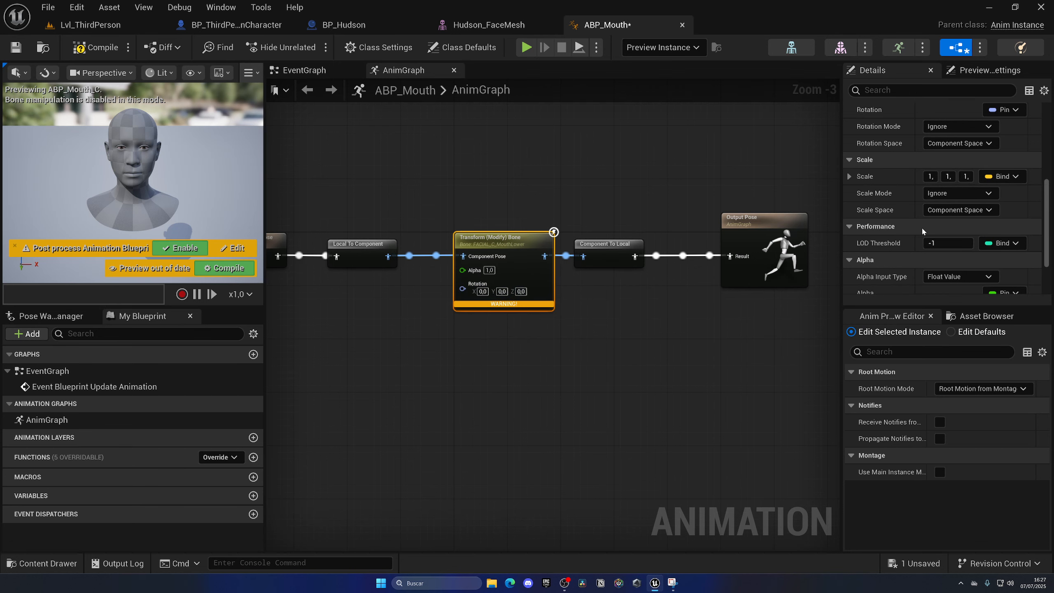
Set the bone's Rotation Mode to Replace Existing and Rotation Space to Bone Space, and compile and save the blueprint.
scroll(911, 226, up, 3)
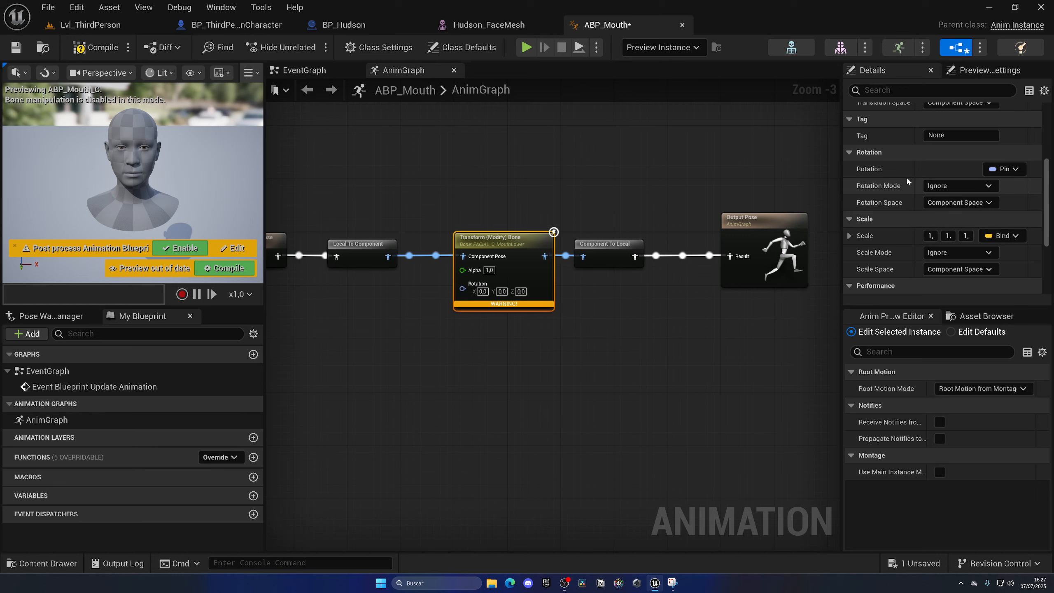
click(954, 186)
click(964, 209)
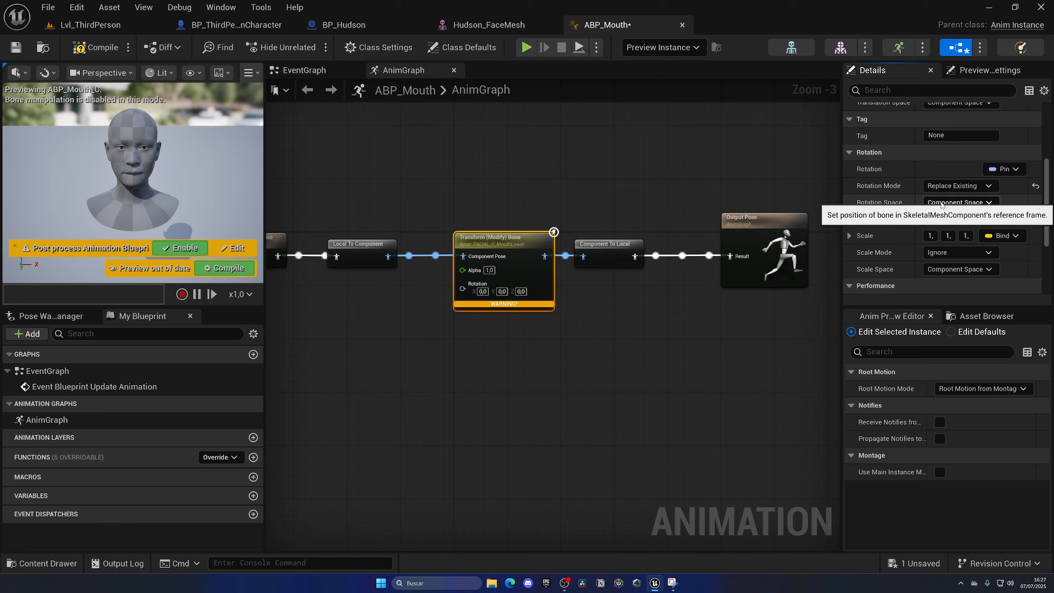
click(962, 202)
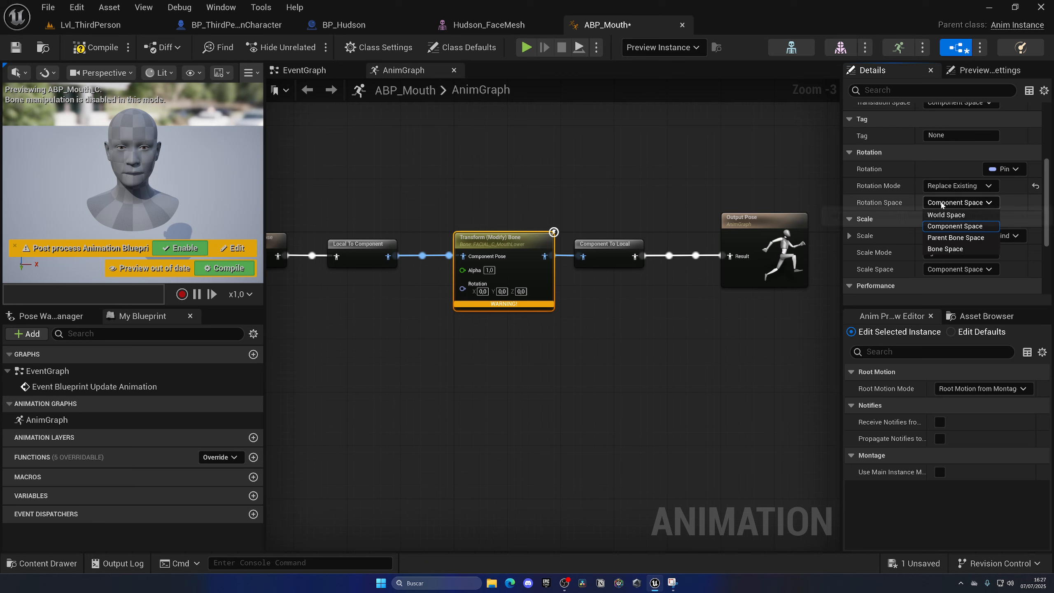
click(982, 249)
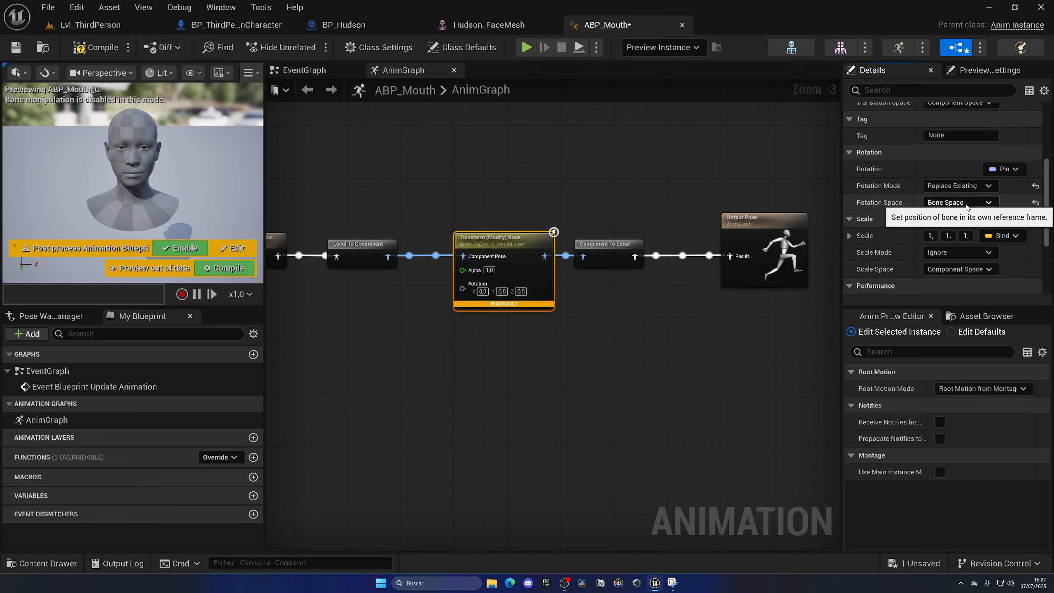
click(95, 47)
click(15, 47)
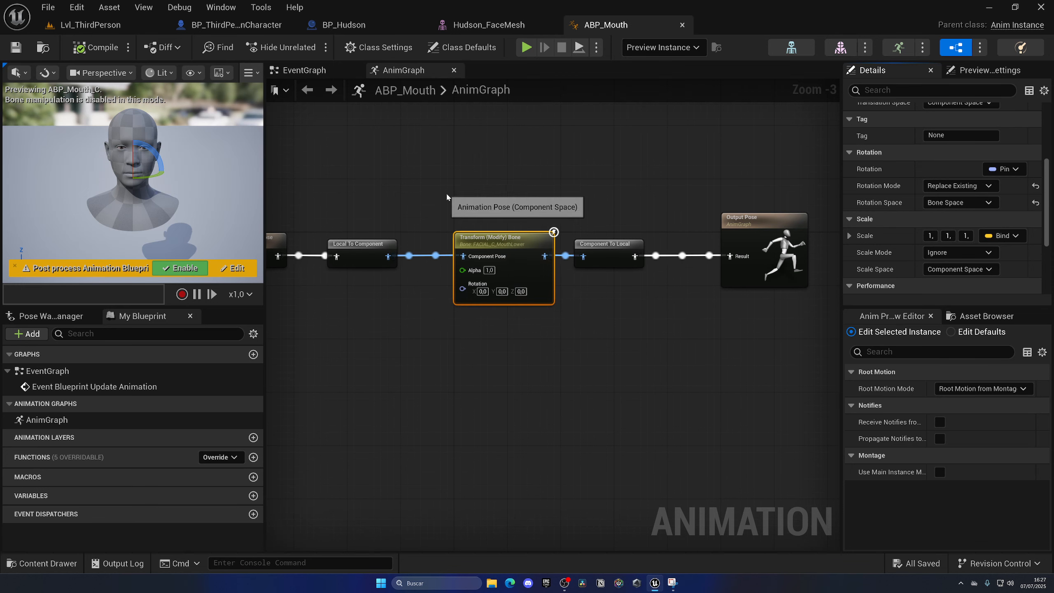
Undo a first trial rotation of the lower mouth bone, and test it with Rotation X set to 100 by compiling.
drag(137, 163, 139, 170)
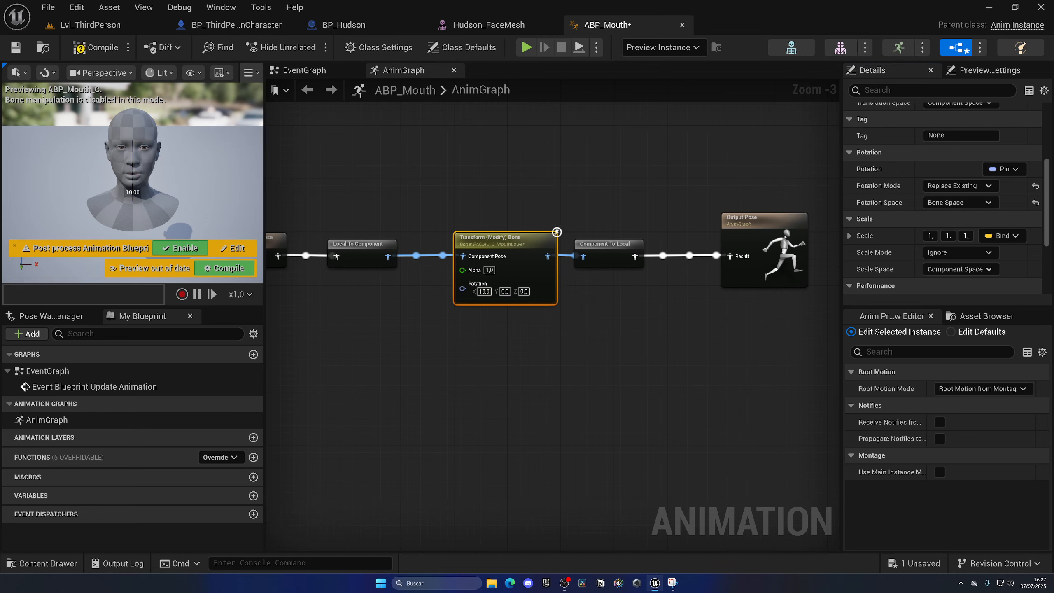
key(ctrl+z)
click(483, 291)
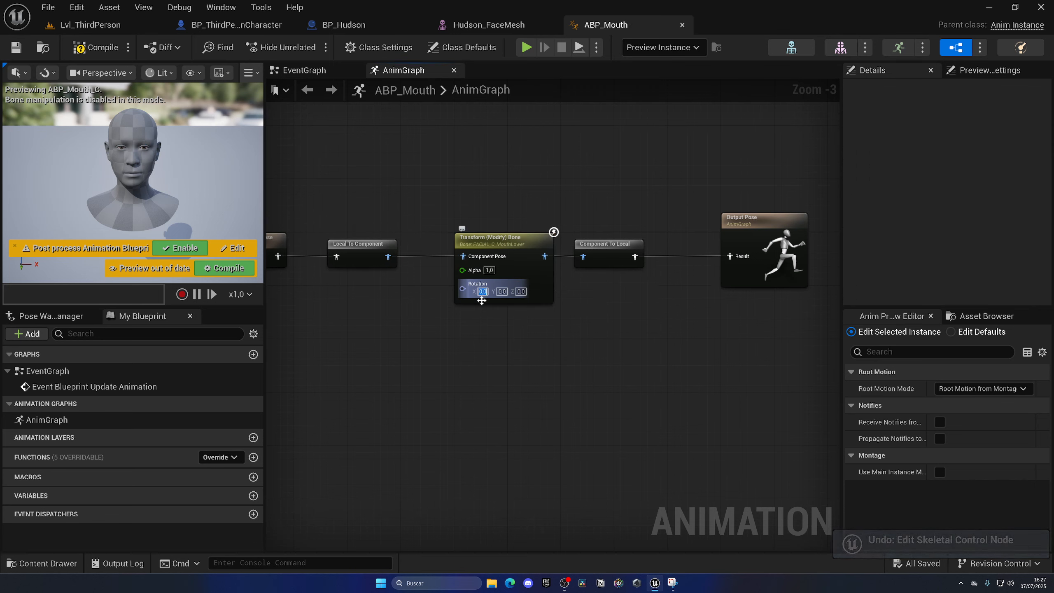
text(100)
key(Return)
click(101, 49)
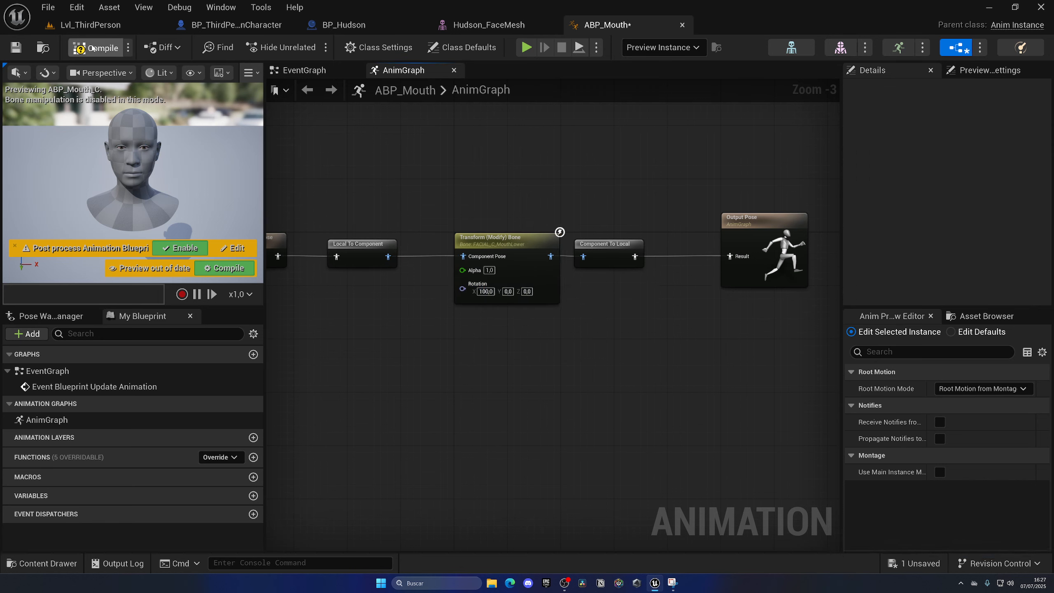
Reset the Transform (Modify) Bone node's Rotation X to 0 and recompile the blueprint.
click(485, 291)
text(0)
key(Return)
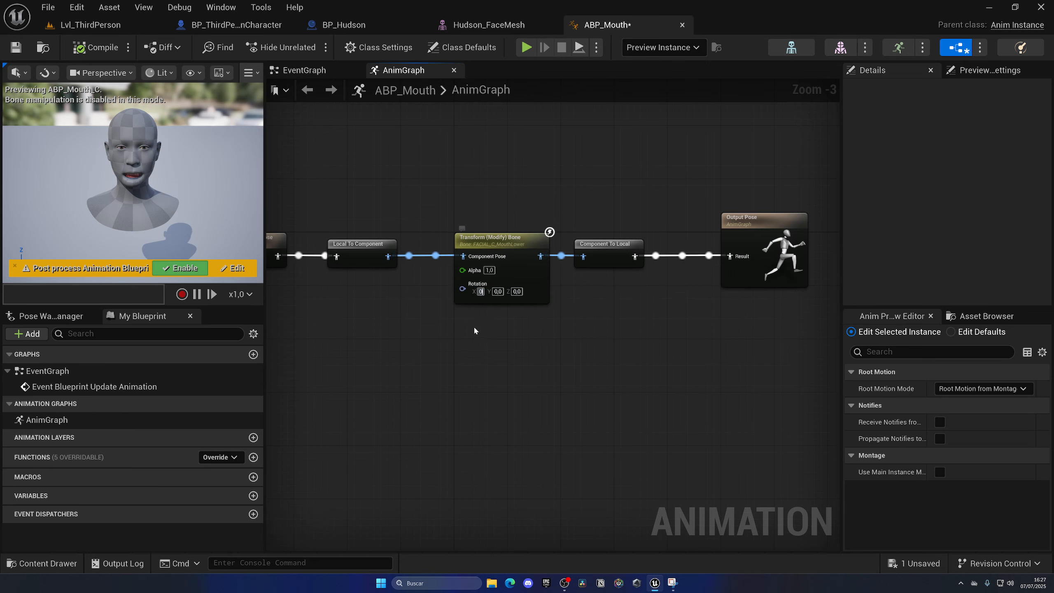
click(101, 48)
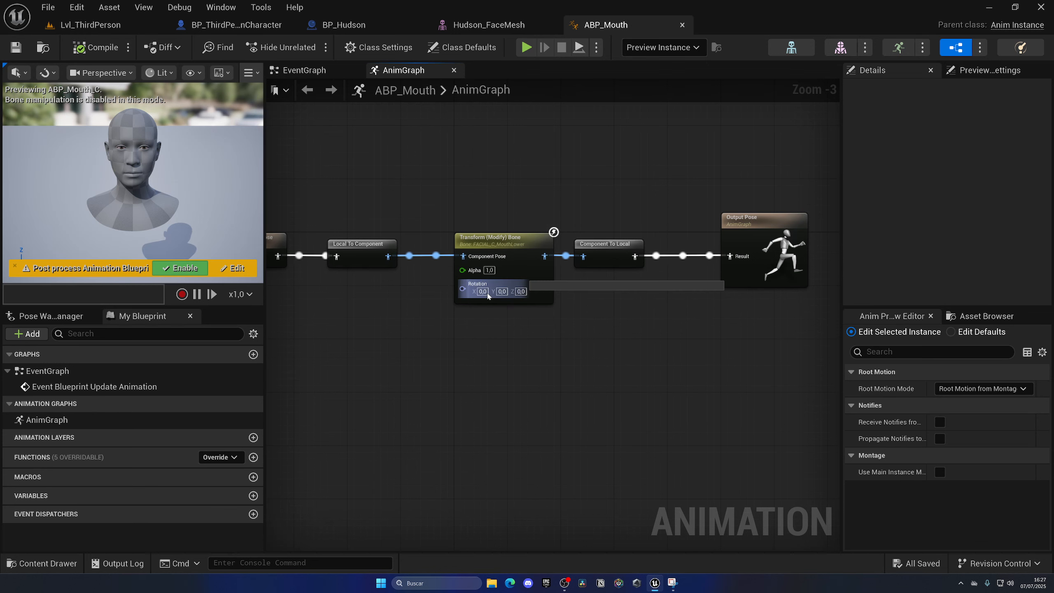
Check the bone node's rotation inputs and inspect the Mouth Mic setter in the BP_ThirdPersonCharacter event graph.
scroll(483, 291, up, 3)
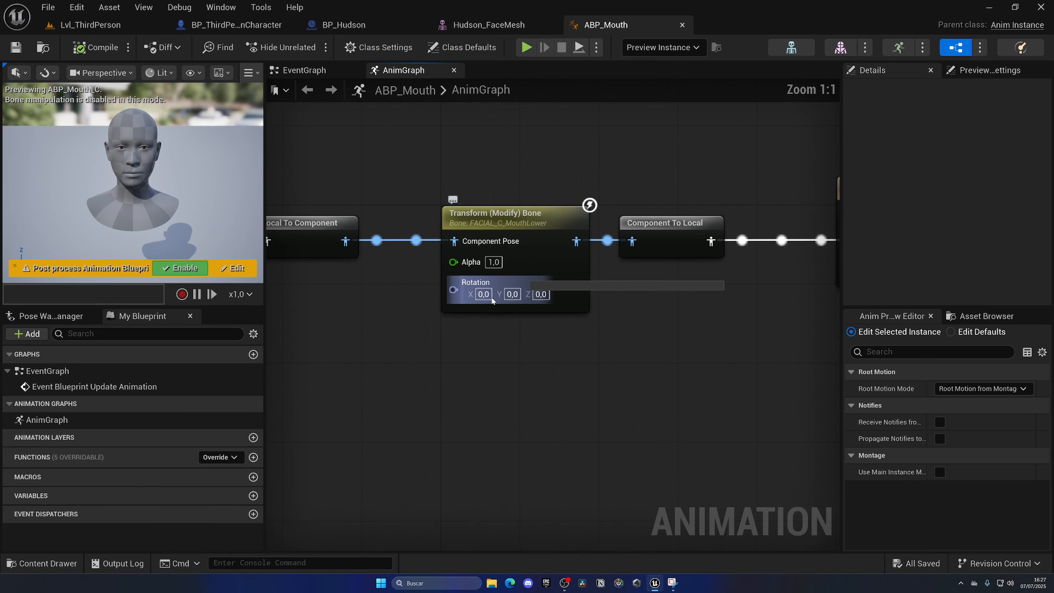
scroll(492, 305, down, 1)
mouse_move(493, 318)
right_down()
mouse_move(489, 336)
mouse_move(501, 333)
right_up()
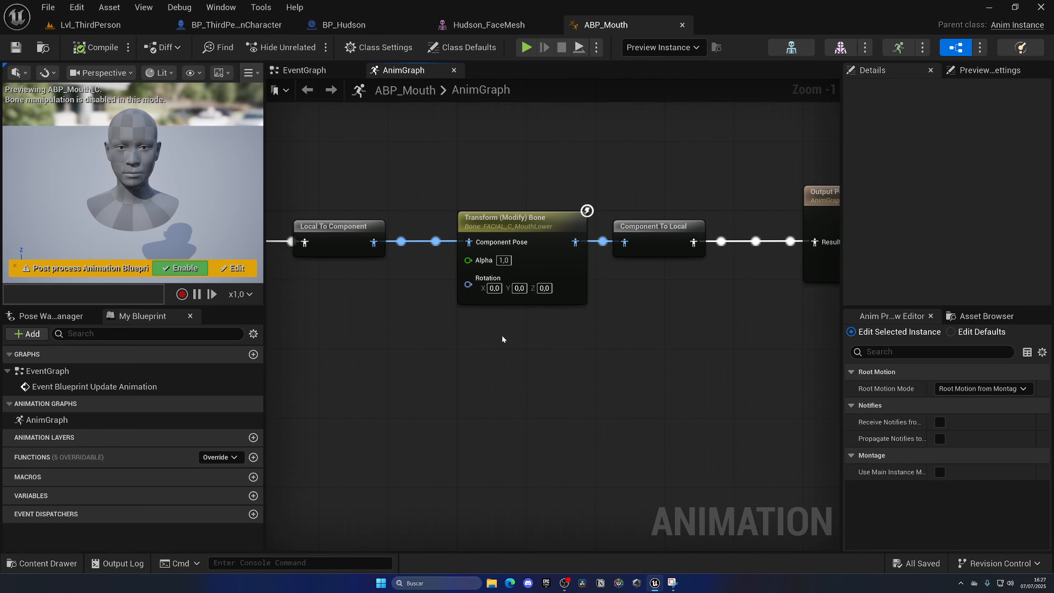
click(240, 30)
click(645, 280)
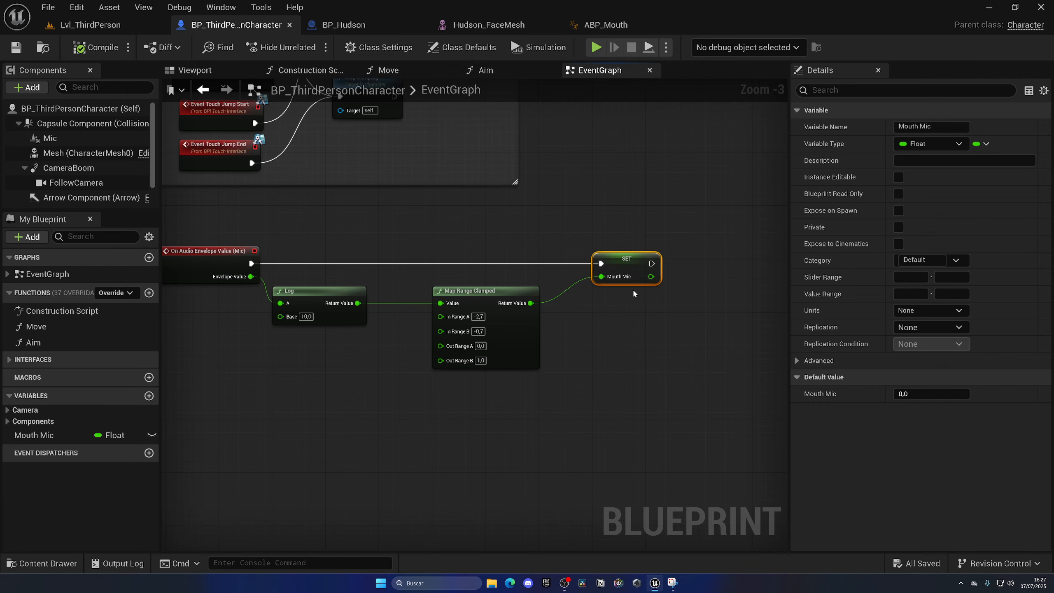
Create a Float variable named Mouth Volume in ABP_Mouth and save the blueprint.
click(614, 27)
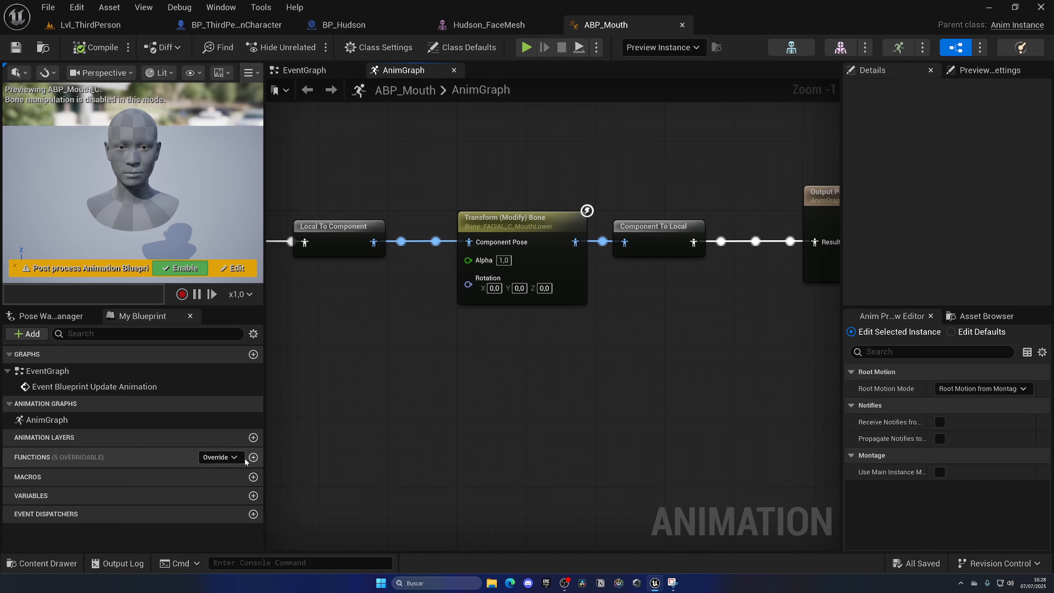
click(253, 496)
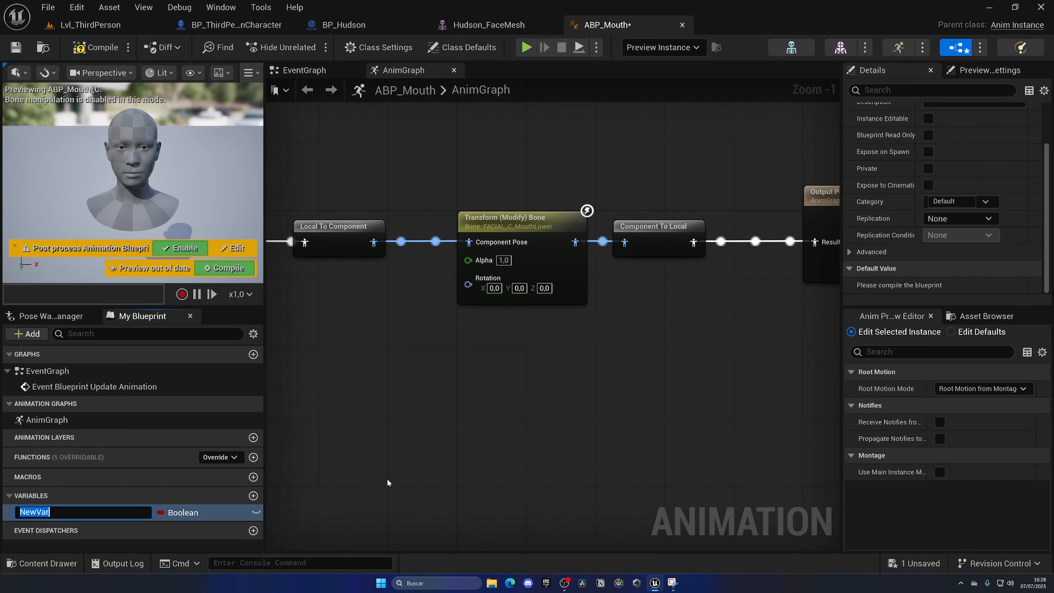
text(Mouth Volume)
key(Return)
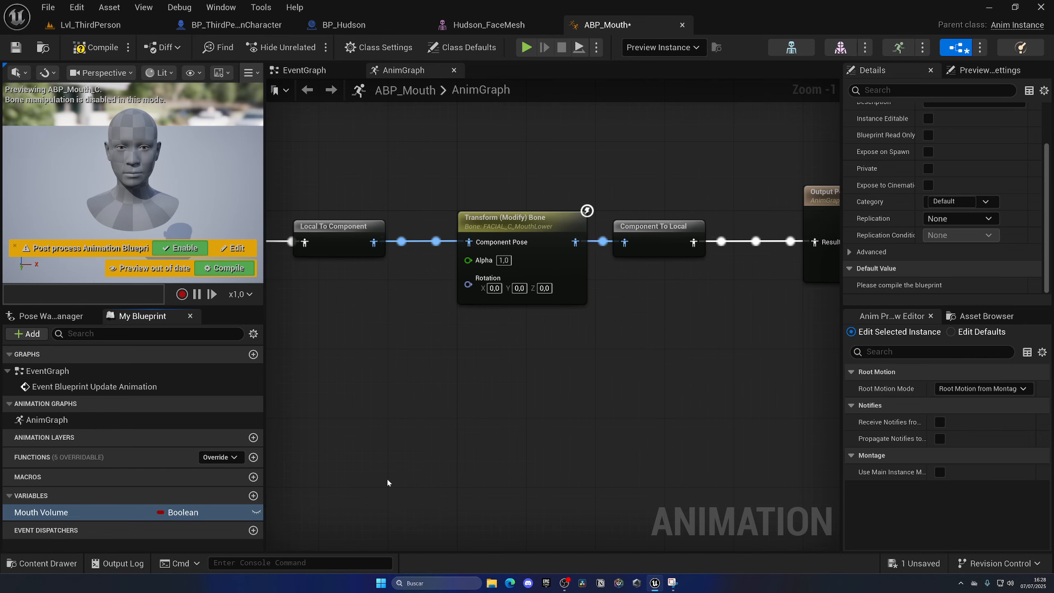
click(177, 512)
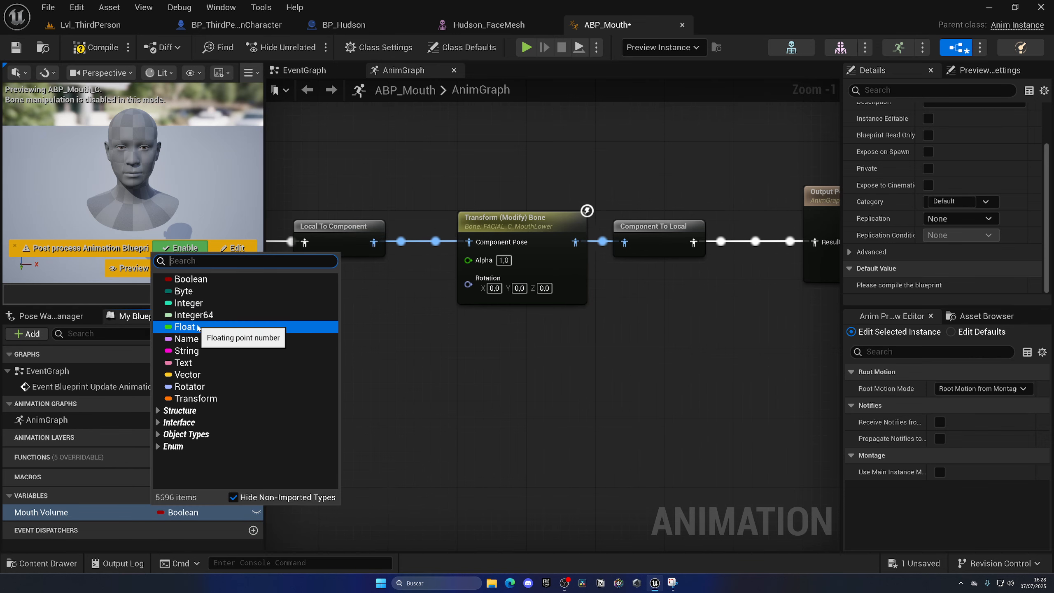
click(184, 327)
click(15, 48)
Split the bone node's Rotation pin and connect a Mouth Volume getter to Rotation X (Roll), placing it beside the node.
drag(115, 515, 472, 289)
click(316, 358)
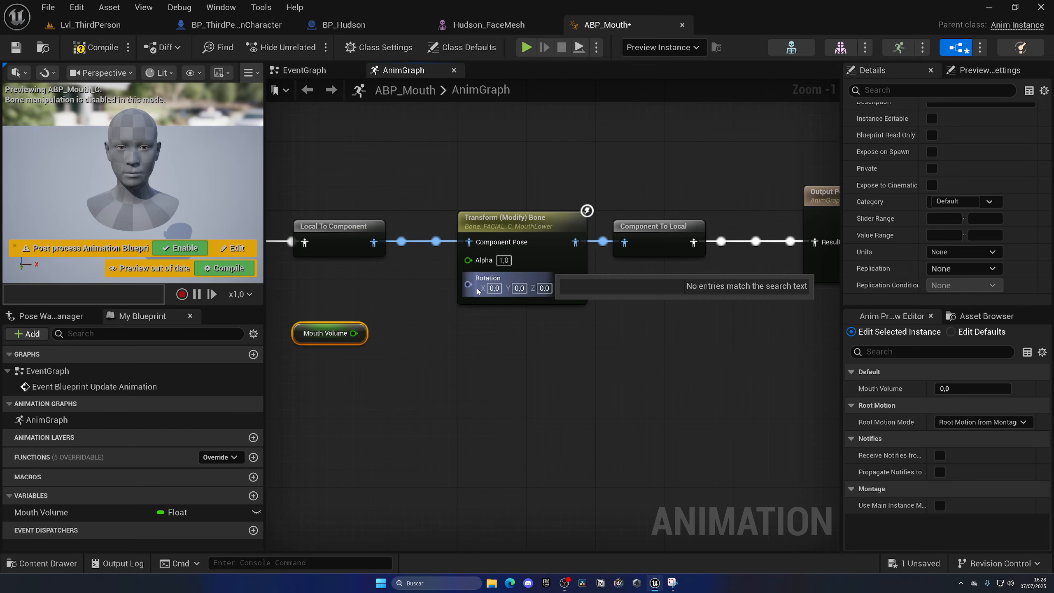
right_click(469, 285)
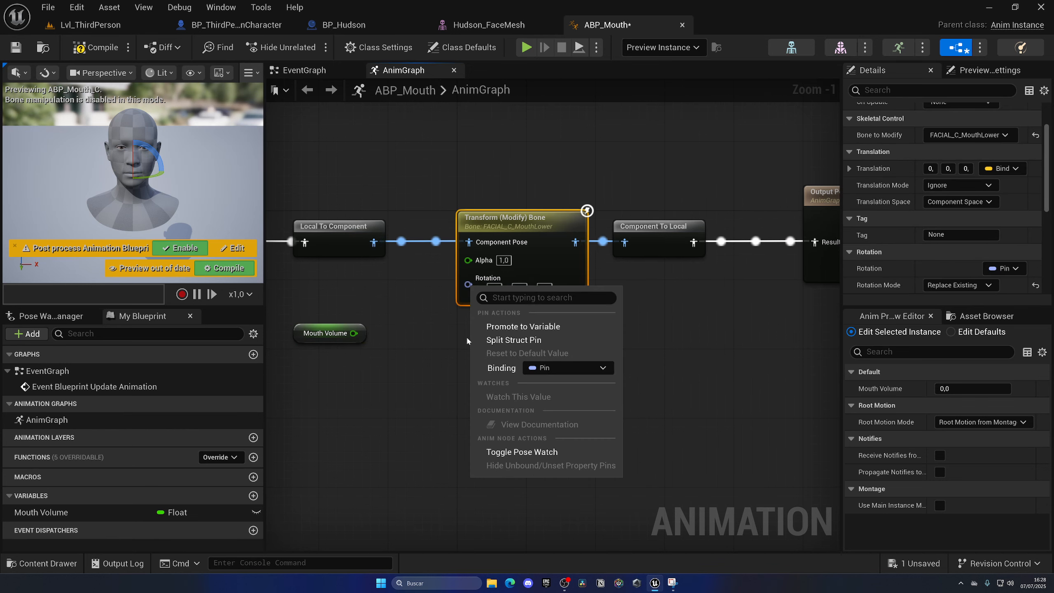
click(513, 340)
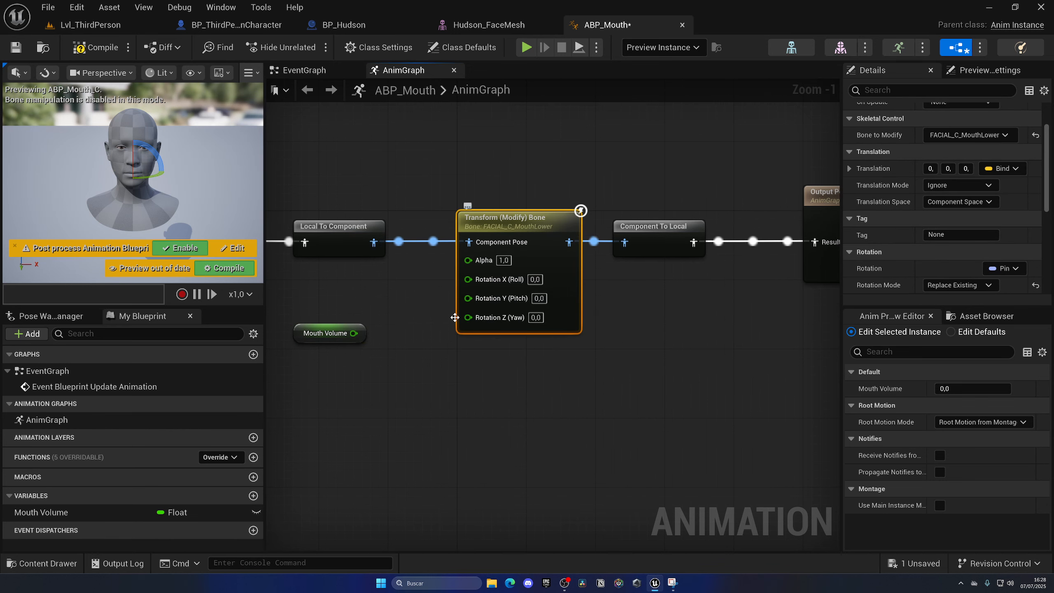
drag(361, 332, 480, 279)
drag(316, 330, 394, 287)
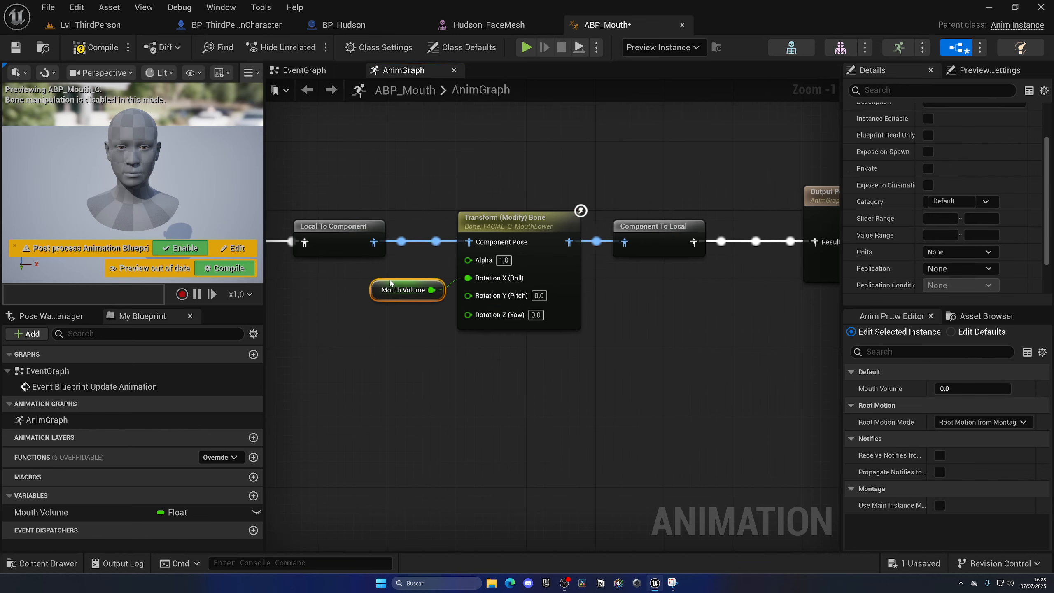
Compile ABP_Mouth and set the Mouth Volume variable's default value to 100.
click(95, 47)
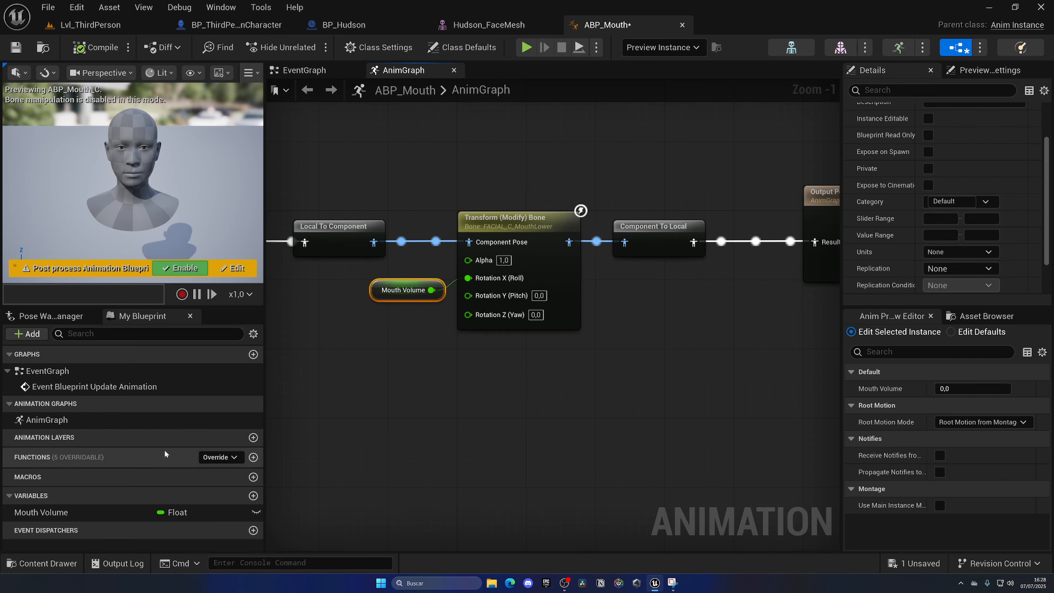
click(63, 512)
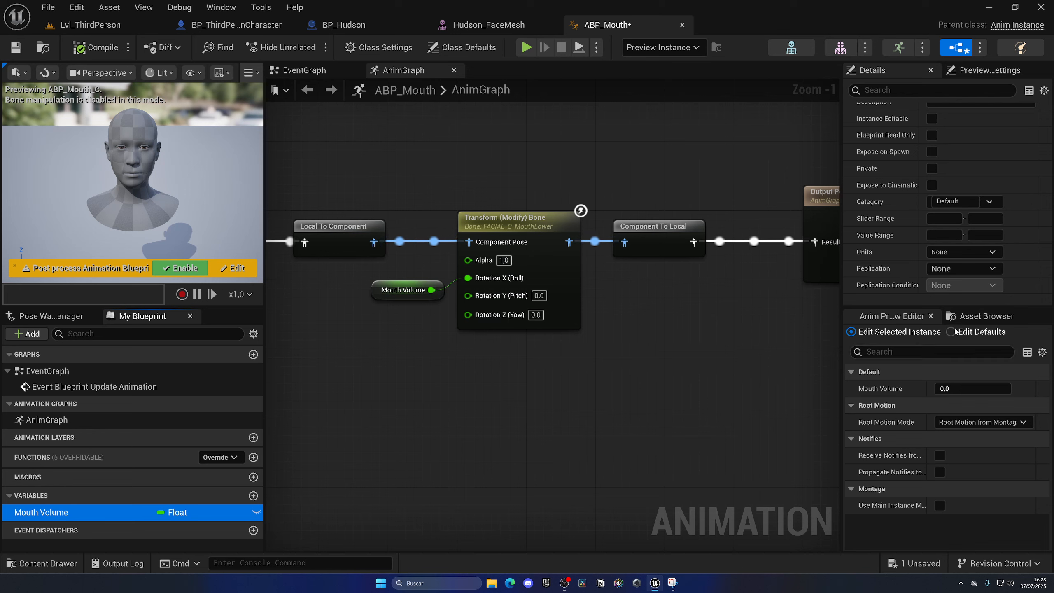
click(987, 316)
click(892, 315)
scroll(921, 299, down, 3)
click(939, 285)
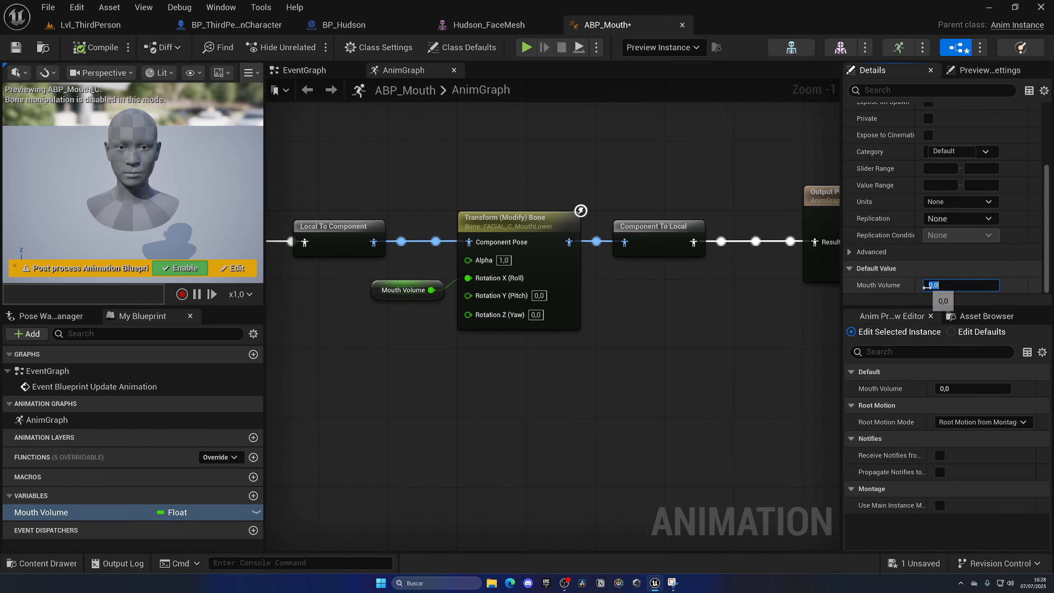
text(100)
key(Return)
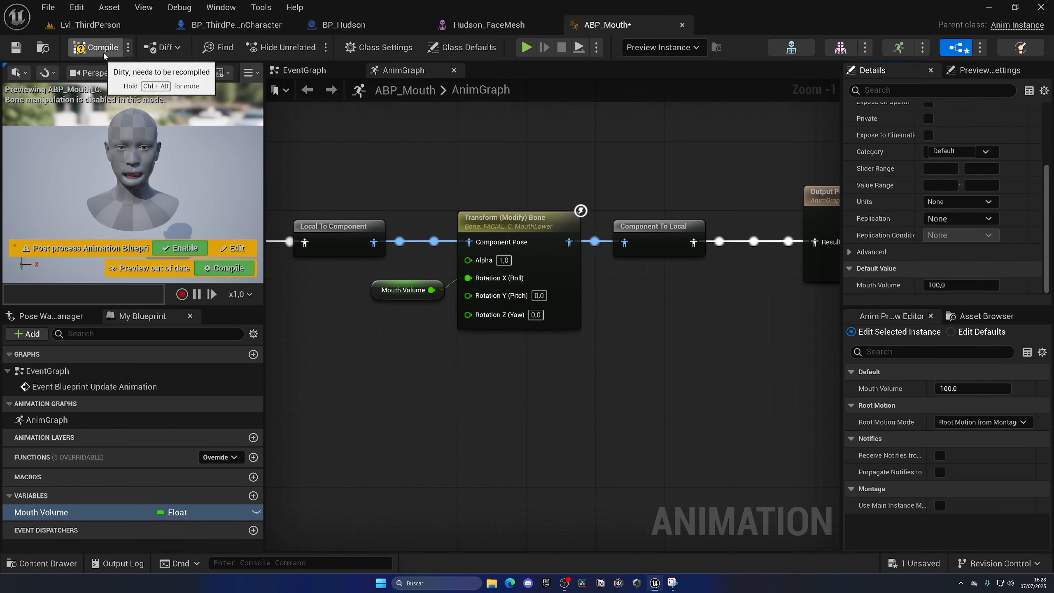
Reset Mouth Volume's default value to 0, compile the blueprint and save it.
click(939, 285)
text(0)
key(Return)
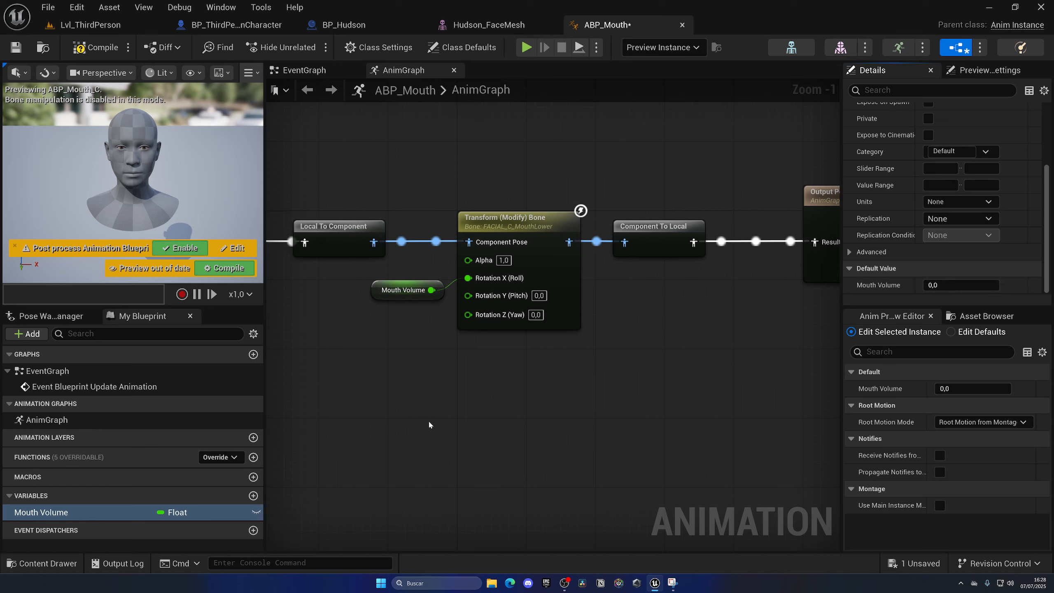
click(95, 47)
key(ctrl+s)
Insert a Multiply node between the Mouth Volume getter and the bone node's Rotation X (Roll) input.
drag(356, 287, 455, 330)
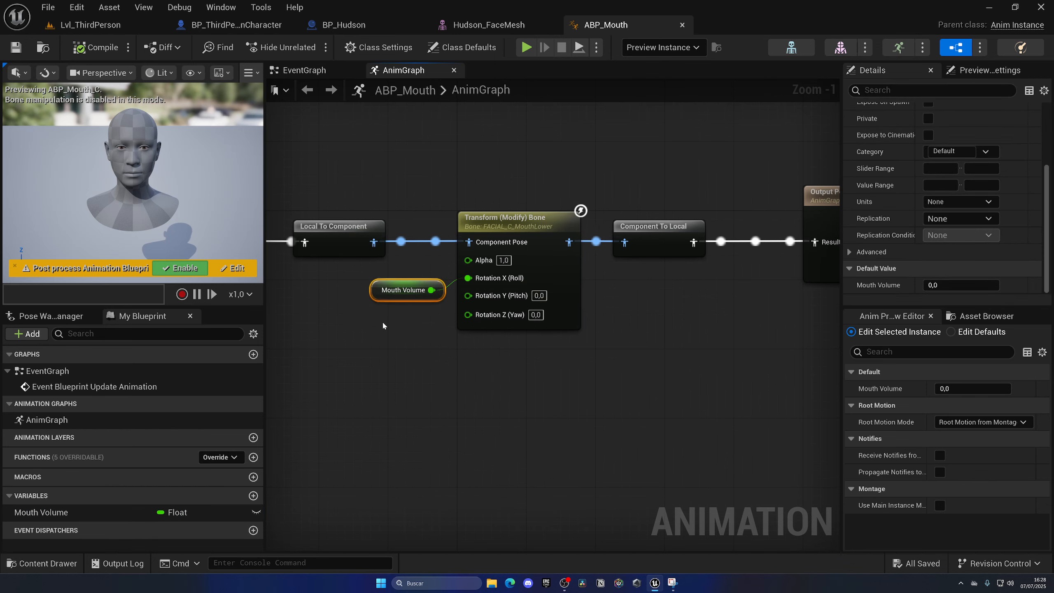
right_drag(382, 325, 458, 368)
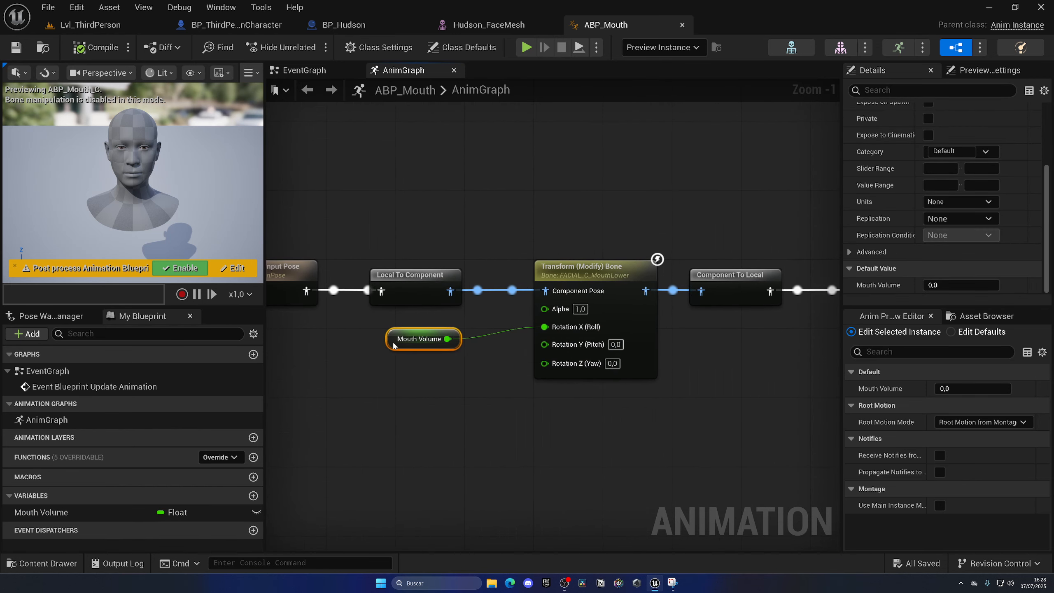
drag(394, 345, 460, 341)
text(*)
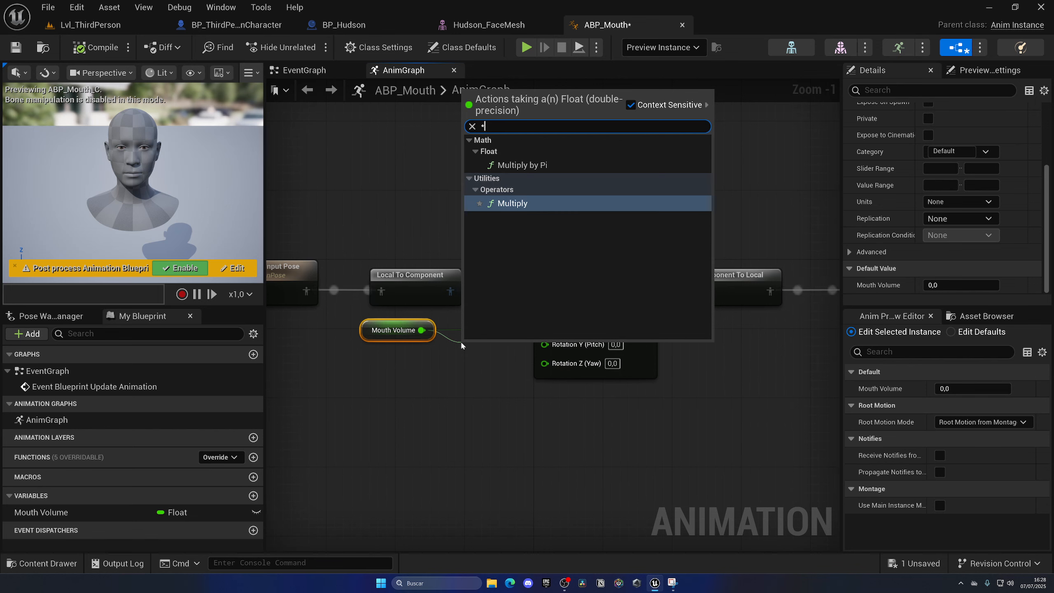
key(Return)
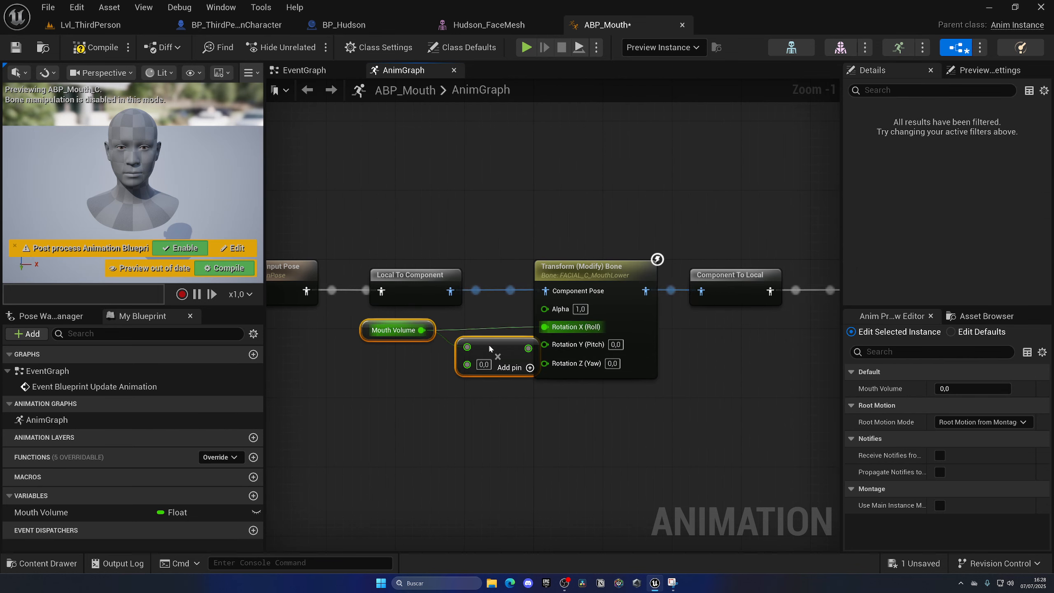
drag(489, 348, 559, 330)
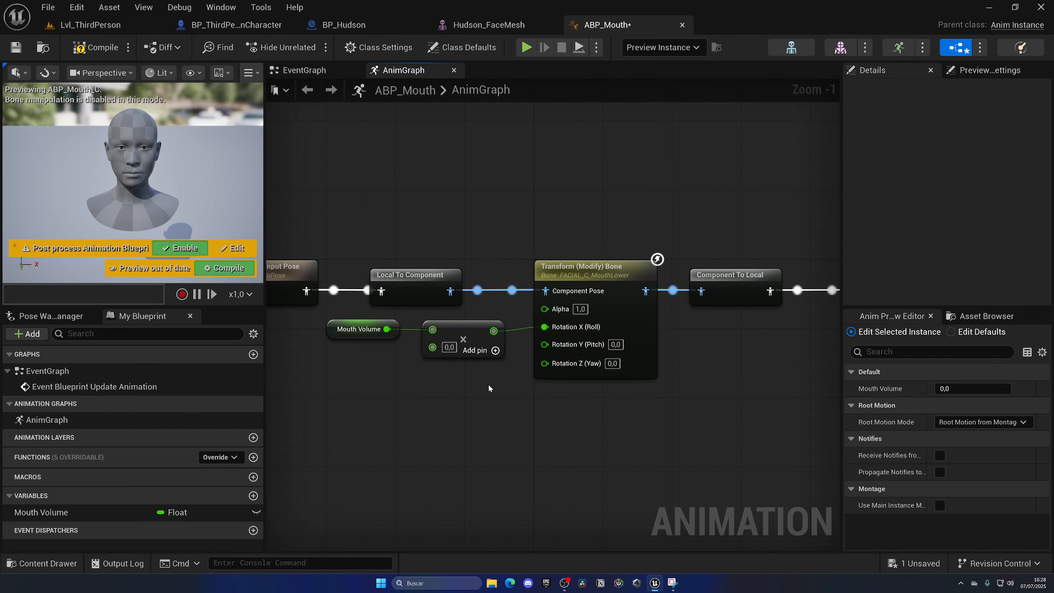
Disconnect the Multiply node from Rotation X (Roll) on the Transform (Modify) Bone node.
click(449, 348)
click(552, 267)
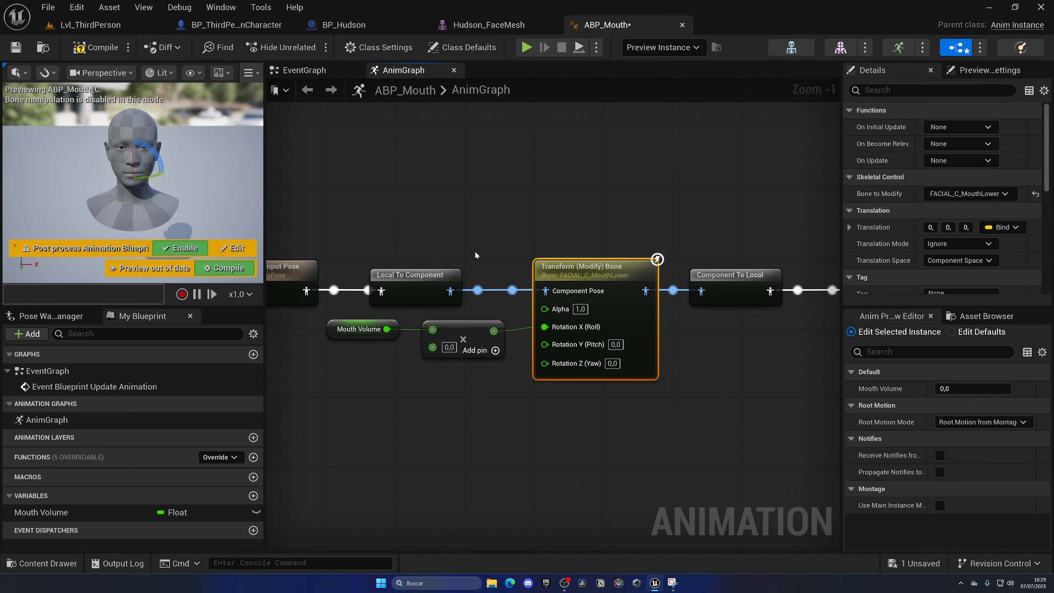
scroll(952, 198, down, 5)
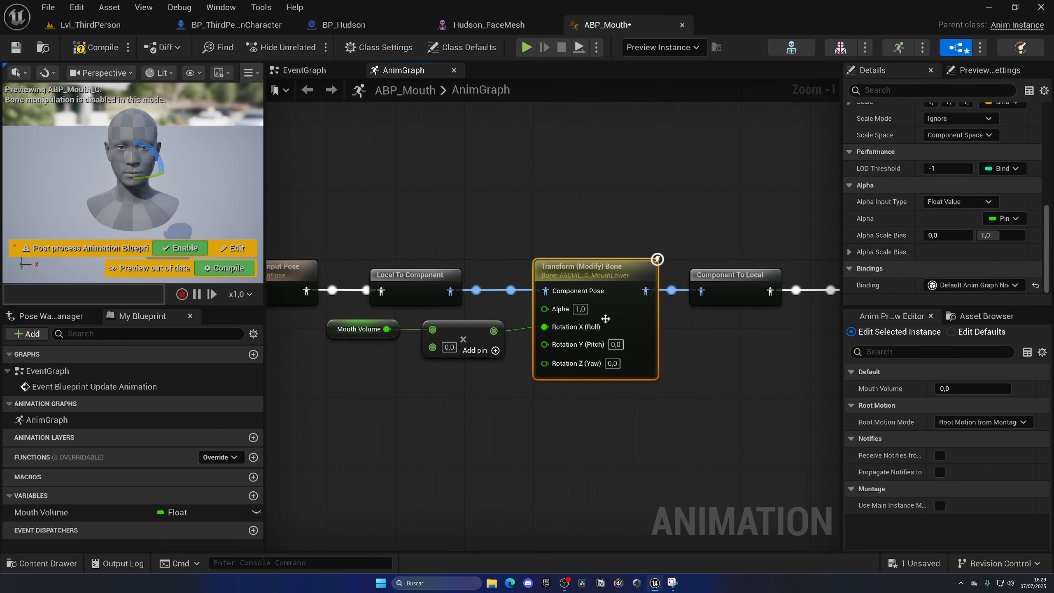
alt+click(560, 328)
right_drag(149, 166, 220, 161)
key(a)
key(w)
mouse_move(188, 166)
mouse_down()
mouse_move(182, 153)
mouse_move(190, 185)
mouse_up()
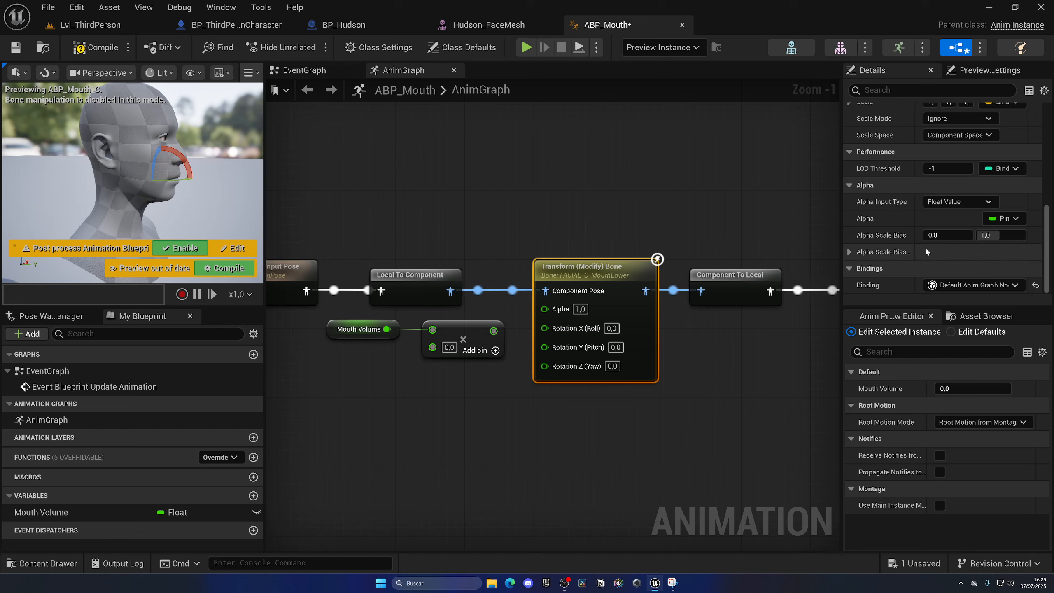
Test the bone node's Rotation X (Roll) at 100 and at 50, recompiling after each value.
click(612, 329)
text(100)
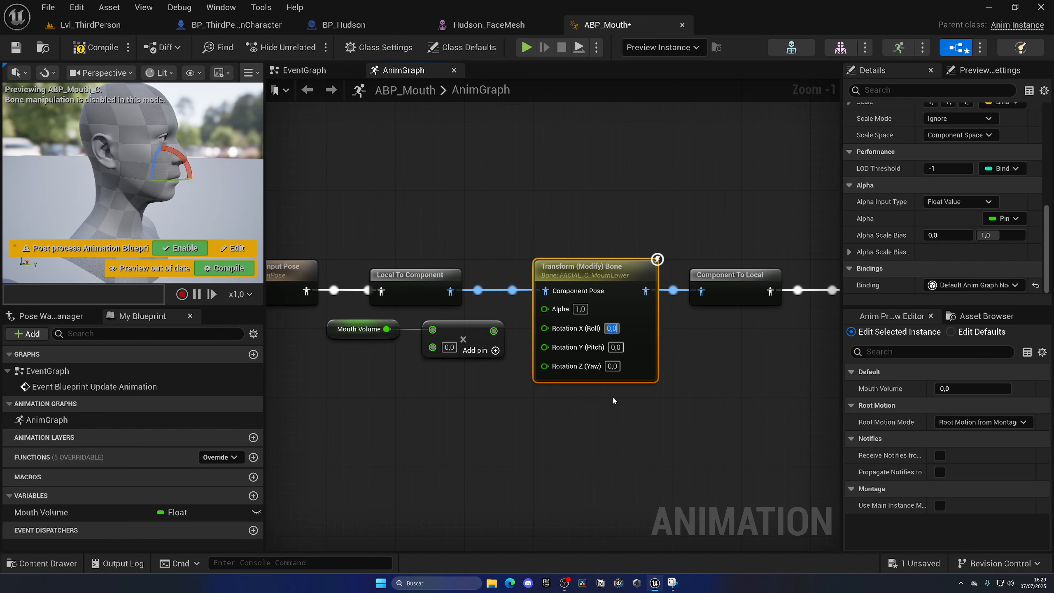
key(Return)
key(F7)
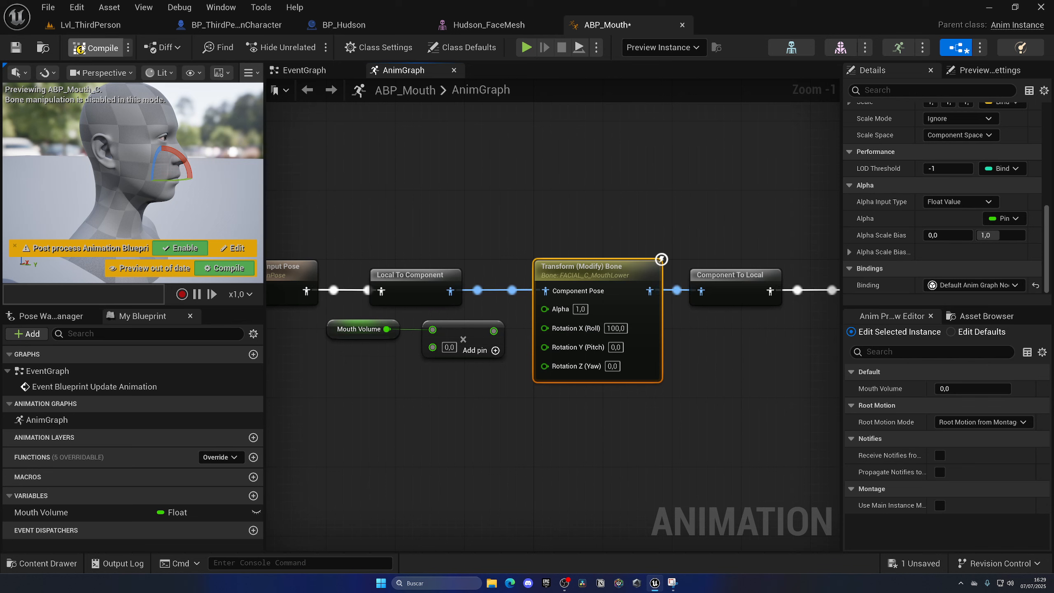
click(616, 329)
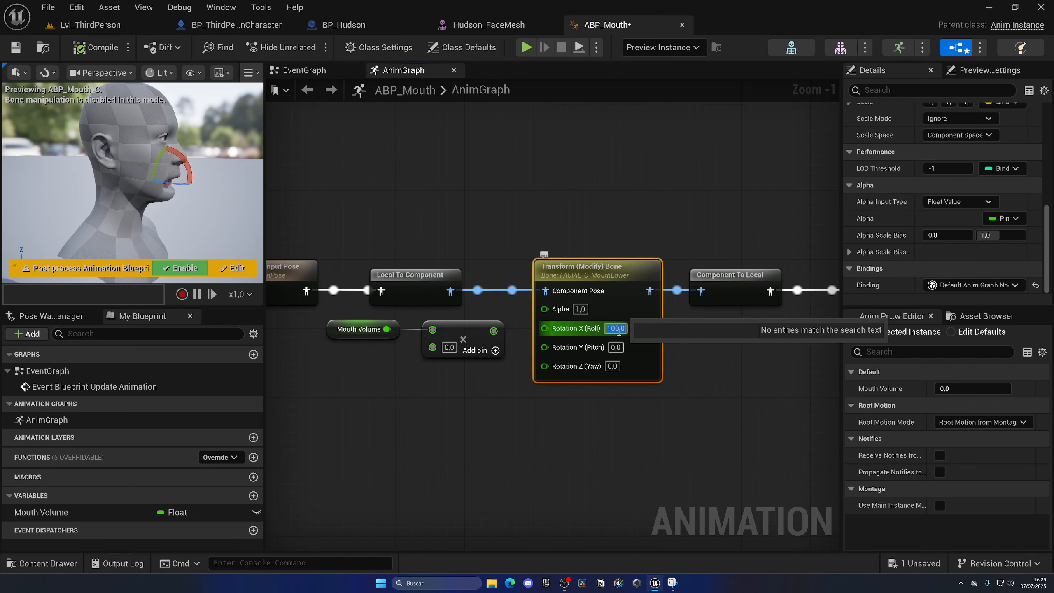
text(50)
key(Return)
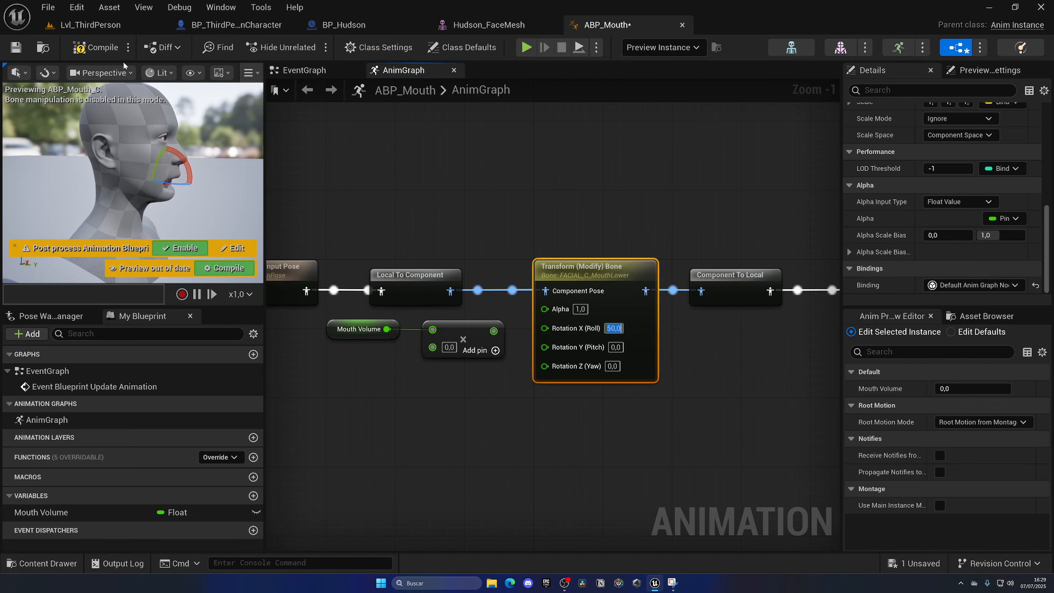
key(F7)
Try the smaller Rotation X (Roll) values 30 and 35, checking the mouth opening in the preview.
click(610, 328)
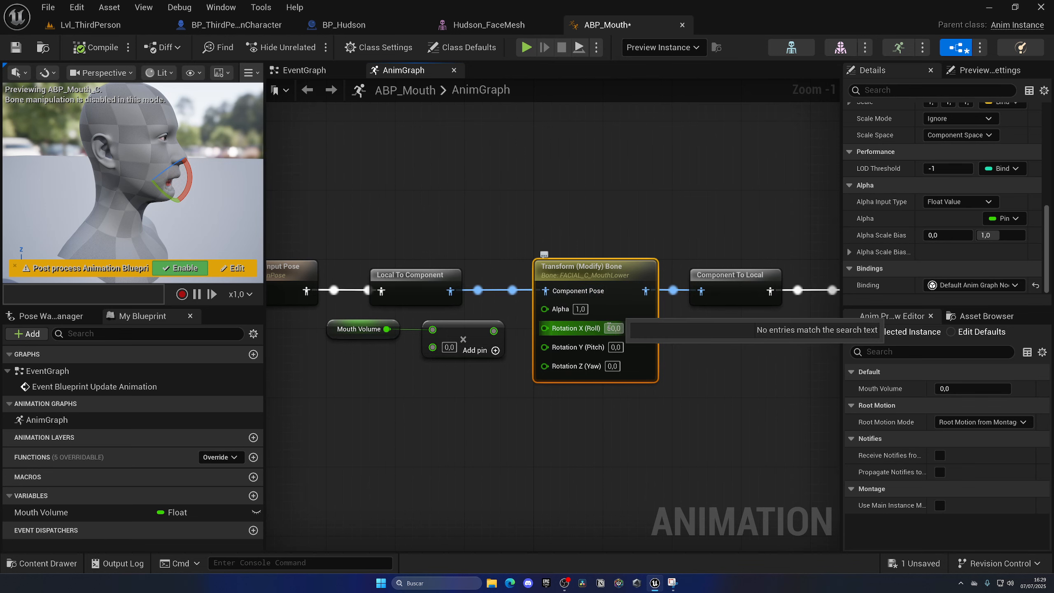
text(30)
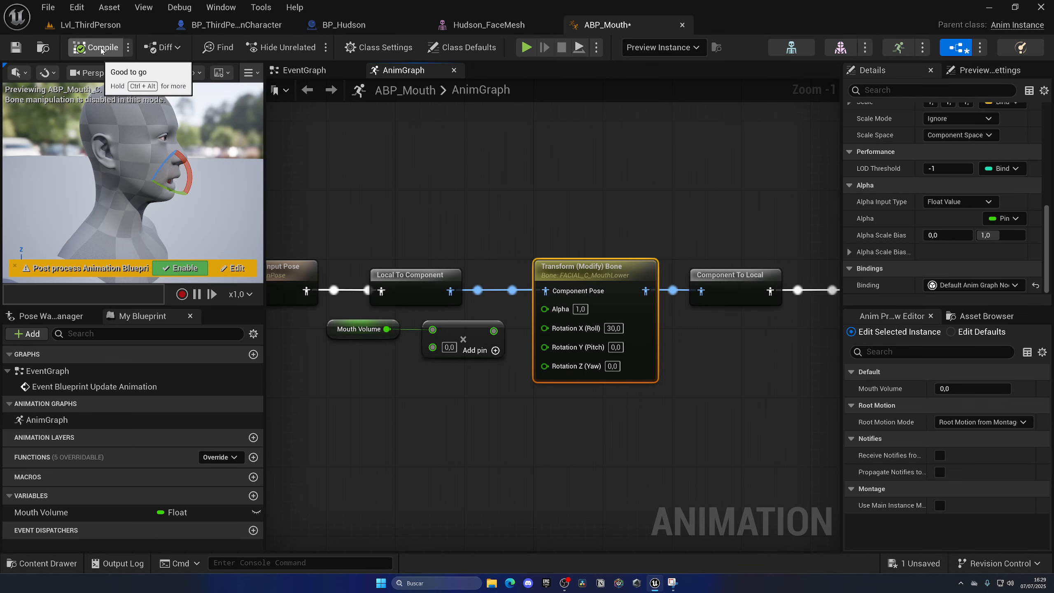
mouse_move(167, 190)
right_down()
mouse_move(183, 190)
mouse_move(168, 190)
right_up()
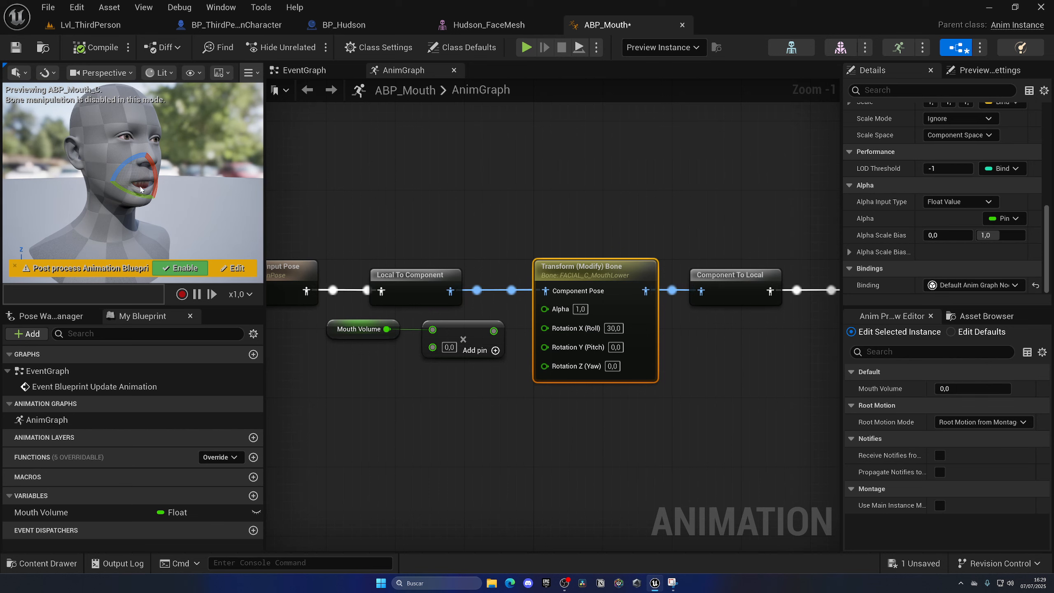
click(614, 328)
text(3)
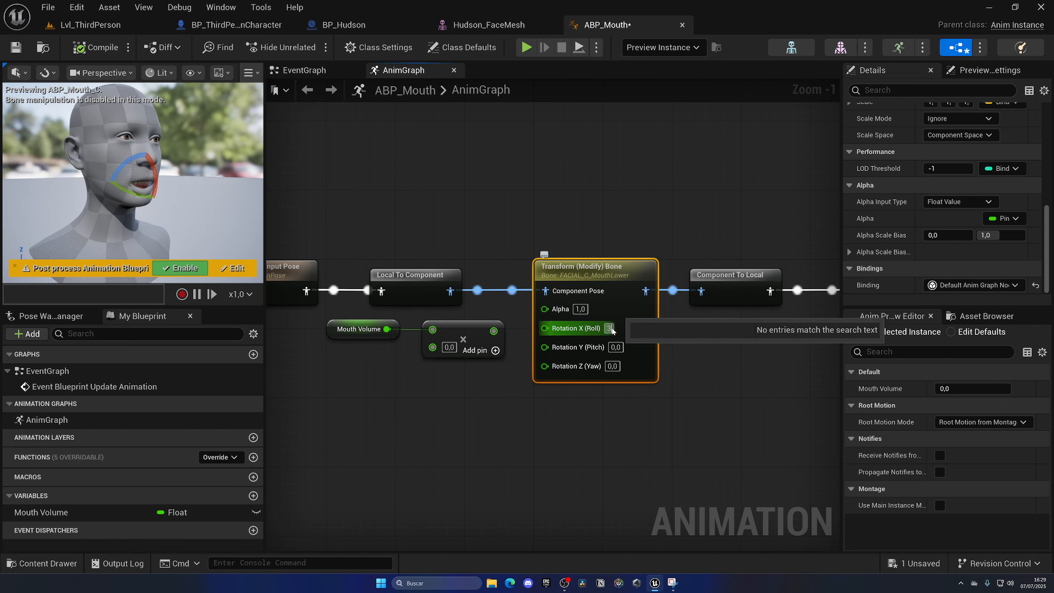
text(5)
key(Return)
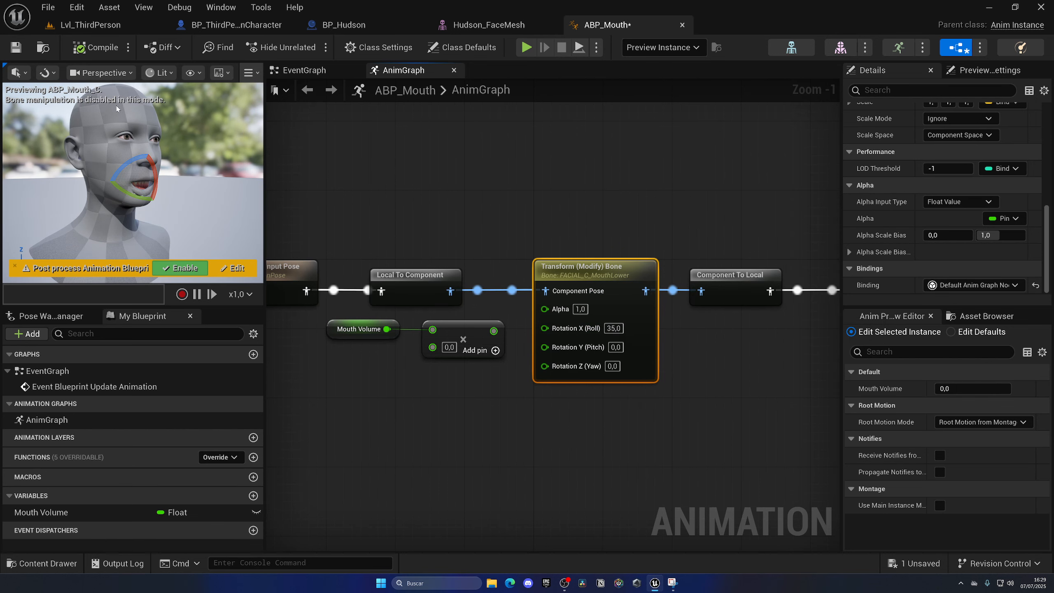
Reset Rotation X (Roll) to 0 and reconnect the Multiply node's output to it.
click(613, 328)
text(0)
key(Return)
click(640, 448)
drag(494, 331, 545, 329)
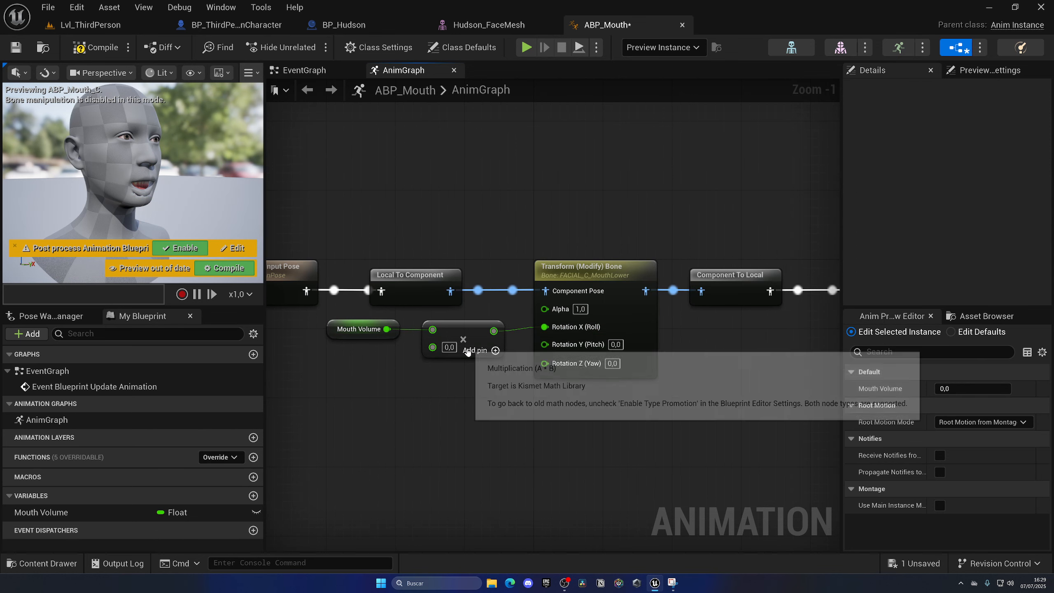
Set the Multiply node's second operand to 30, then compile and save the blueprint.
click(450, 347)
text(3)
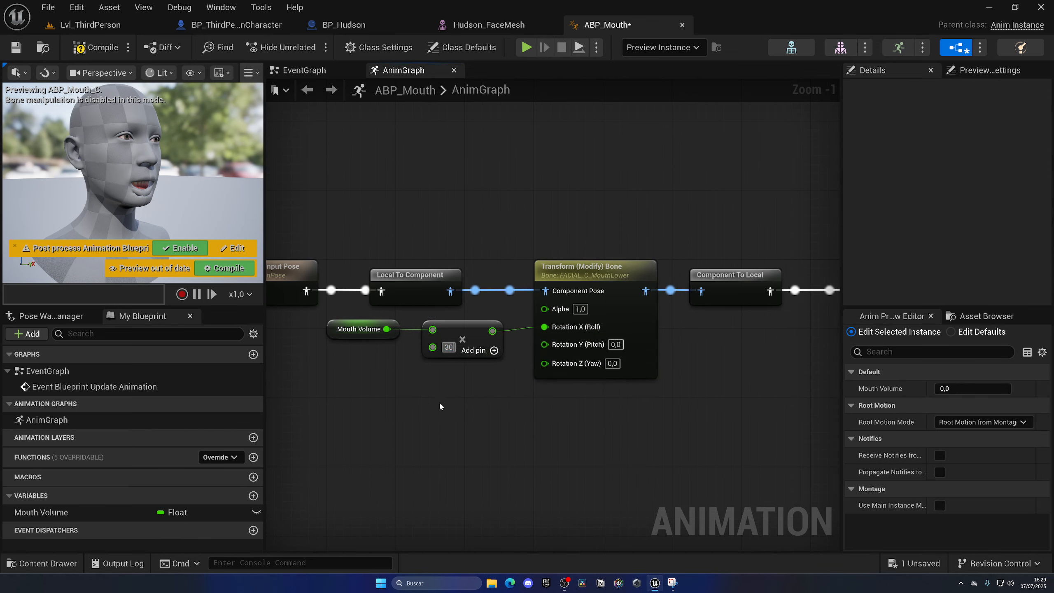
text(0)
key(Return)
key(F7)
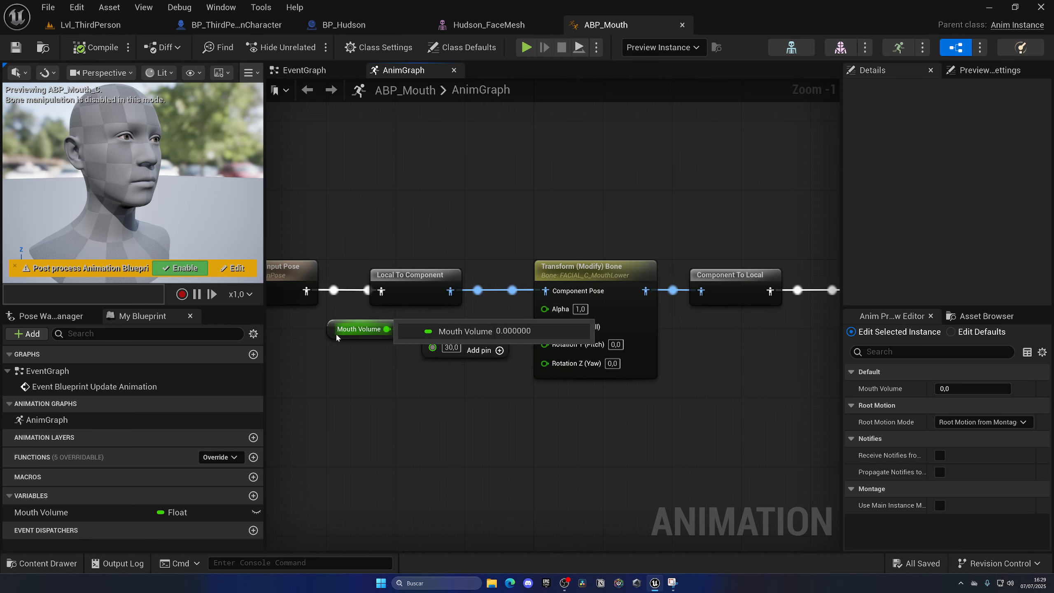
Review the Map Range Clamped and Mouth Mic nodes in BP_ThirdPersonCharacter's event graph, then return to ABP_Mouth.
click(359, 329)
click(238, 26)
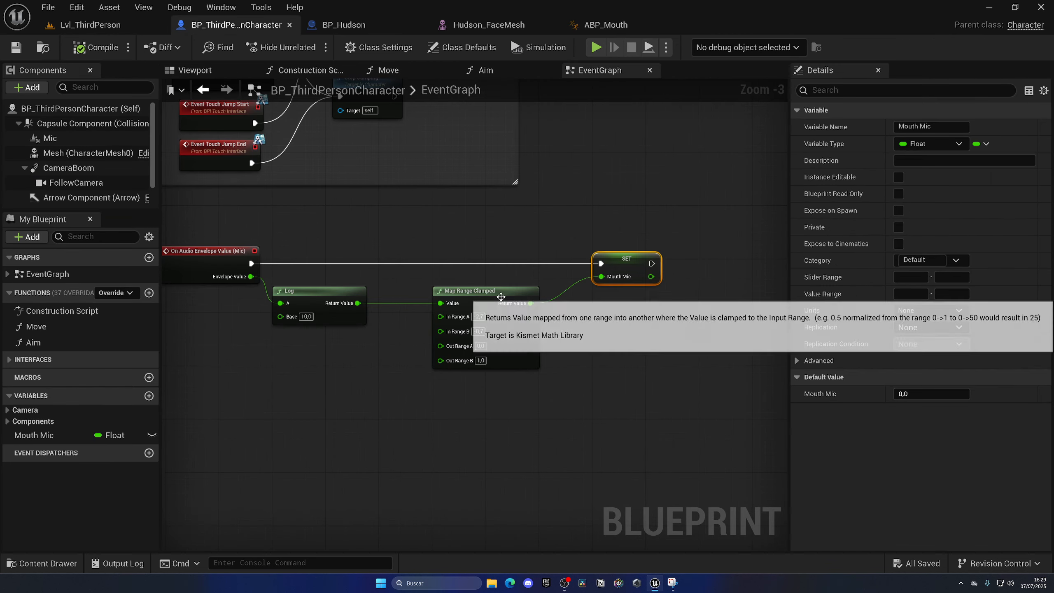
click(604, 23)
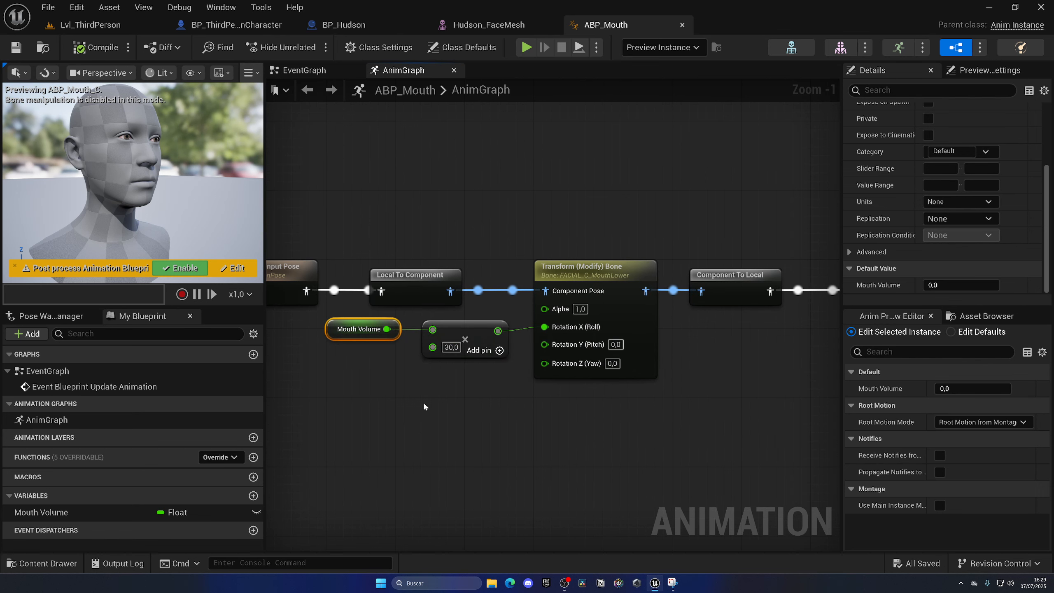
scroll(348, 360, down, 1)
Add Event Blueprint Initialize Animation to ABP_Mouth's event graph and place Try Get Pawn Owner directly beneath it.
click(303, 70)
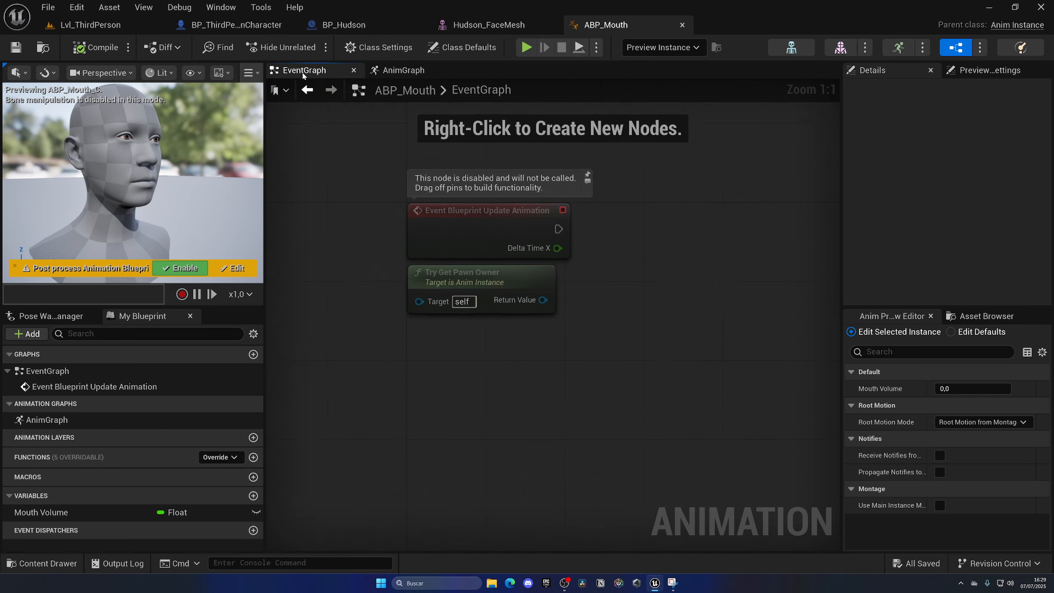
right_drag(303, 74, 322, 189)
right_click(339, 187)
text(i)
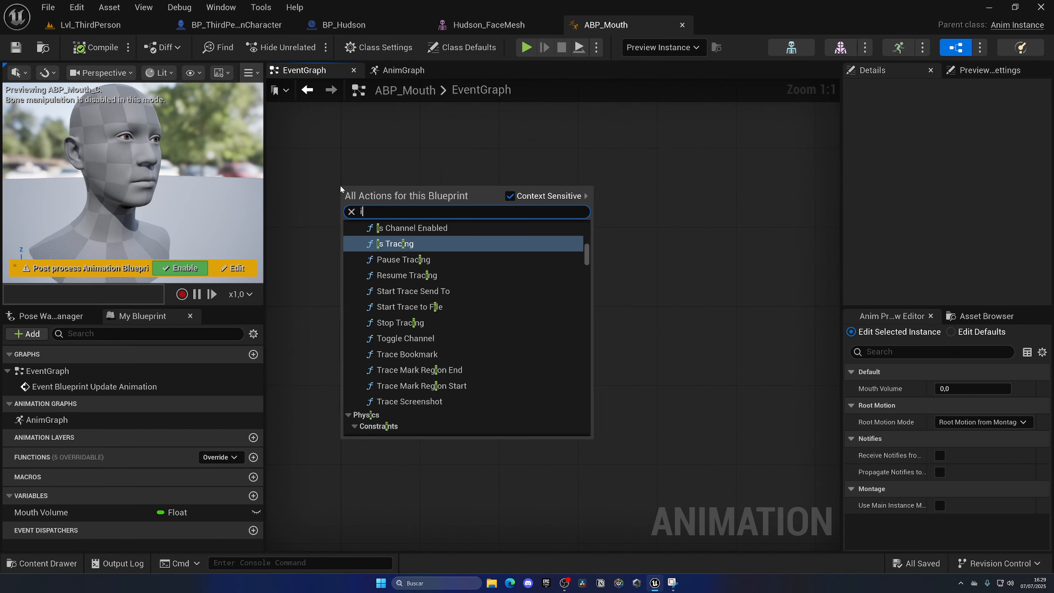
text(niti)
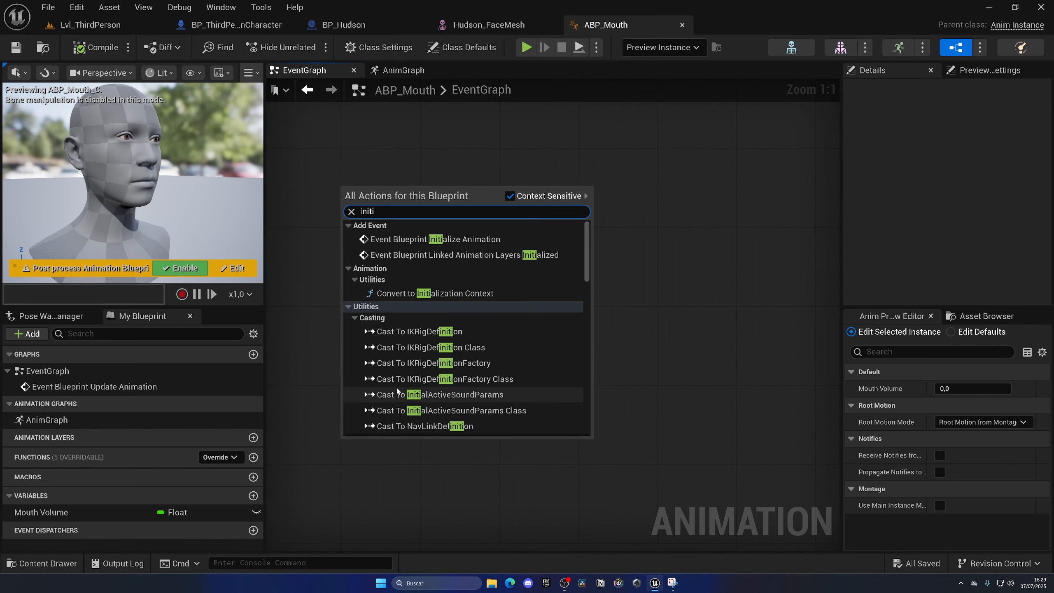
click(399, 240)
drag(382, 190, 396, 165)
drag(424, 392, 424, 211)
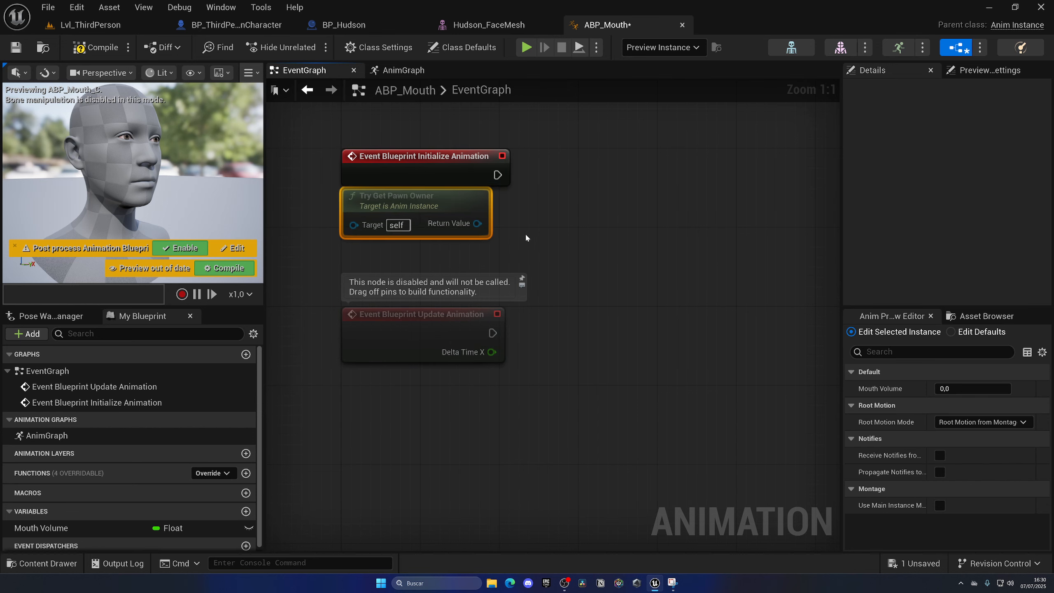
Cast Try Get Pawn Owner's return value to BP_ThirdPersonCharacter, executed from Event Blueprint Initialize Animation.
right_drag(526, 238, 471, 348)
drag(511, 293, 511, 293)
text(cast)
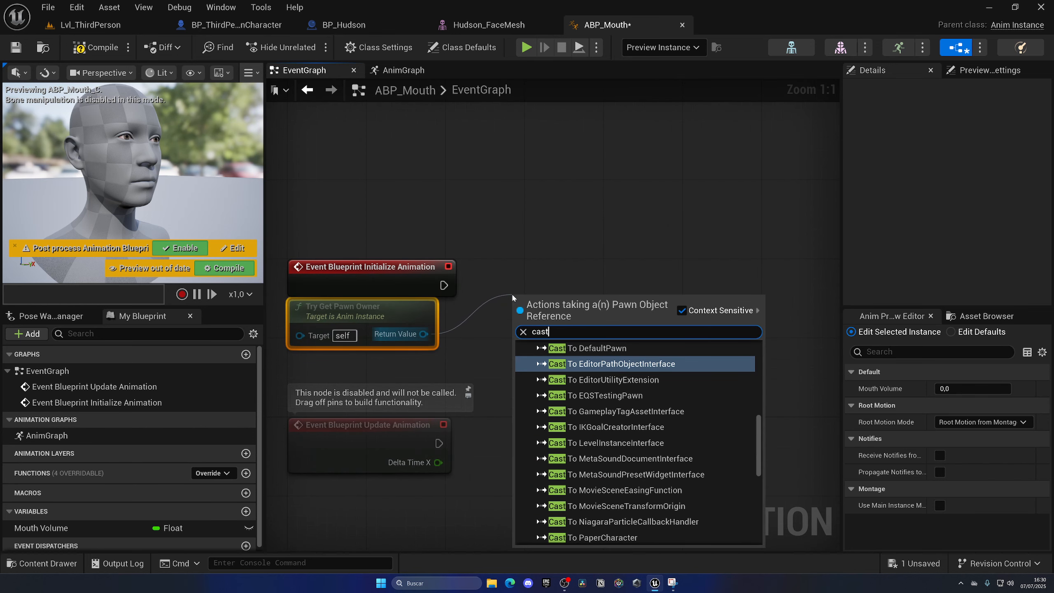
text( to third)
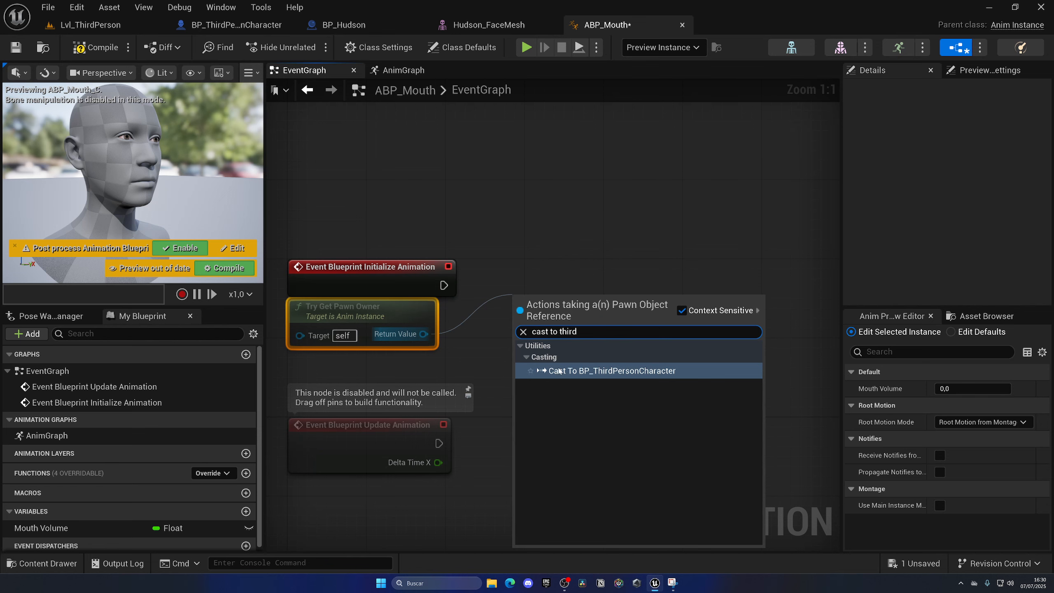
key(Return)
right_drag(585, 306, 404, 245)
Promote the cast's As BP Third Person Character output to a variable named Character BP.
right_click(480, 293)
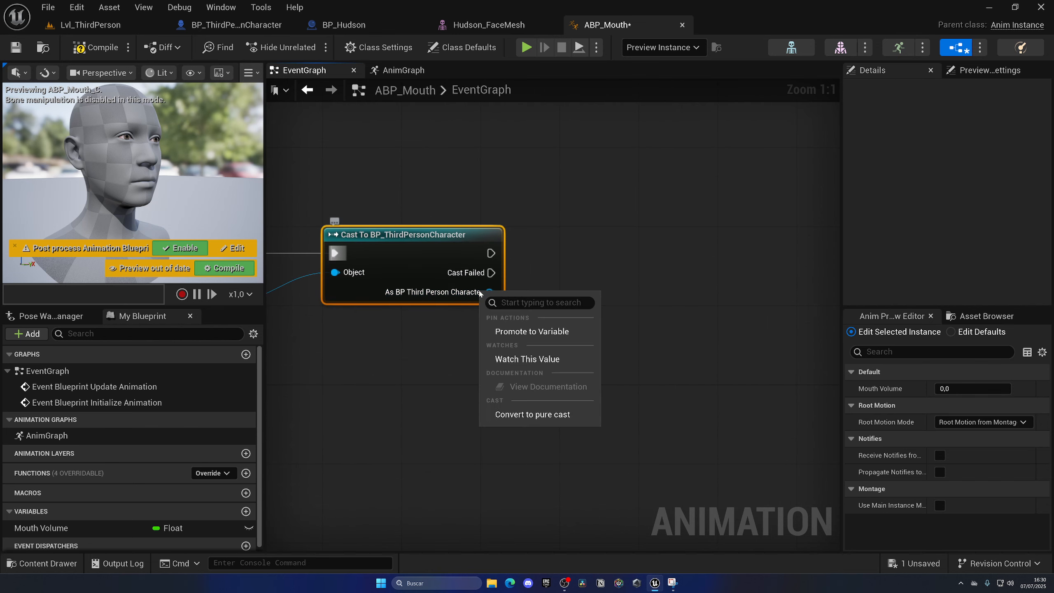
click(534, 332)
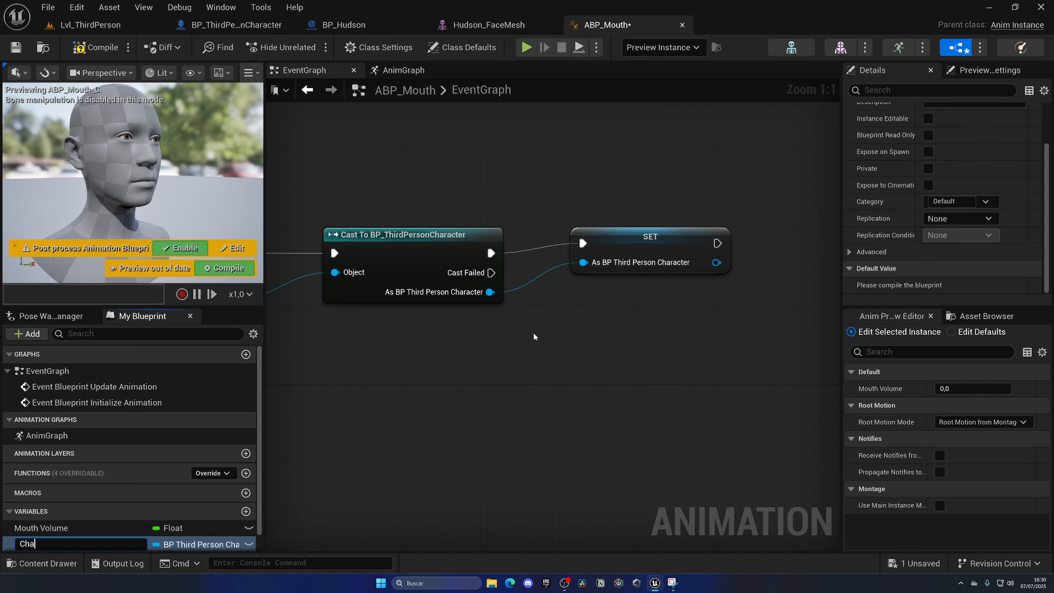
text(Character BP)
key(Return)
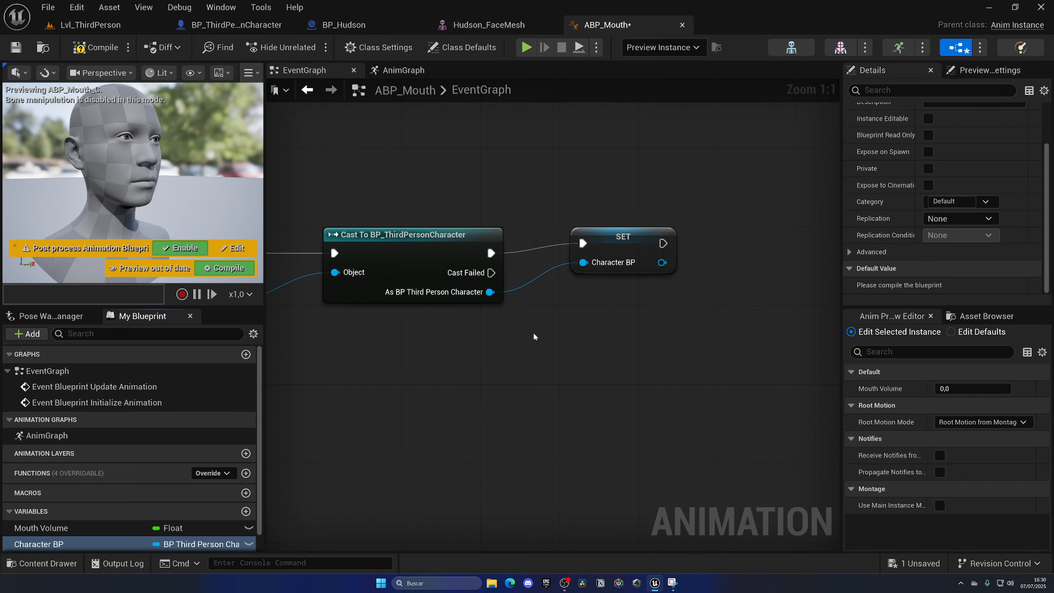
Add a validated get of Character BP and execute it from Event Blueprint Update Animation.
click(561, 378)
scroll(562, 378, down, 2)
right_drag(562, 378, 770, 299)
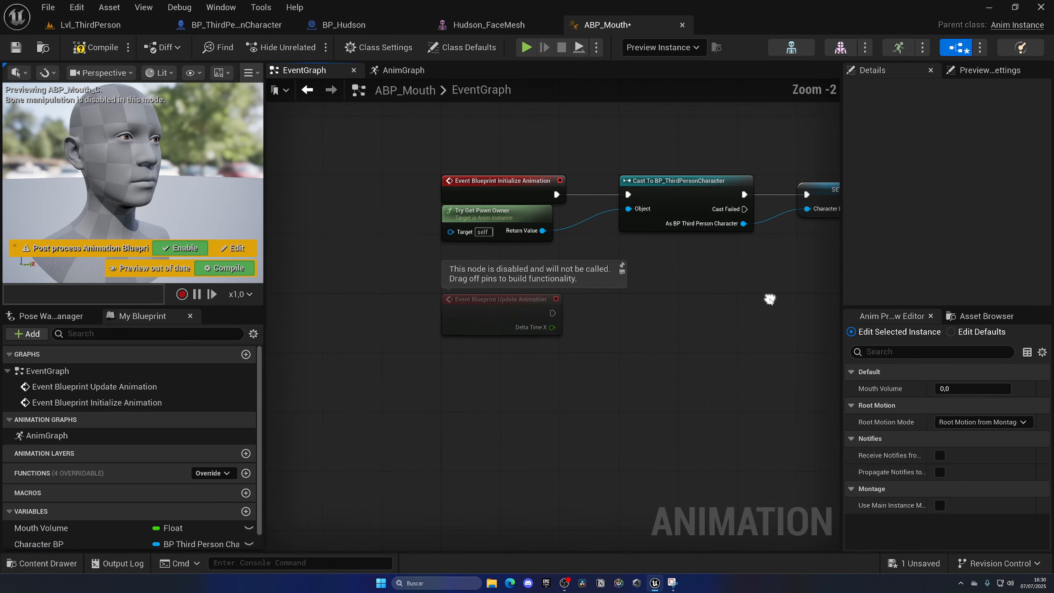
click(556, 299)
scroll(556, 299, up, 3)
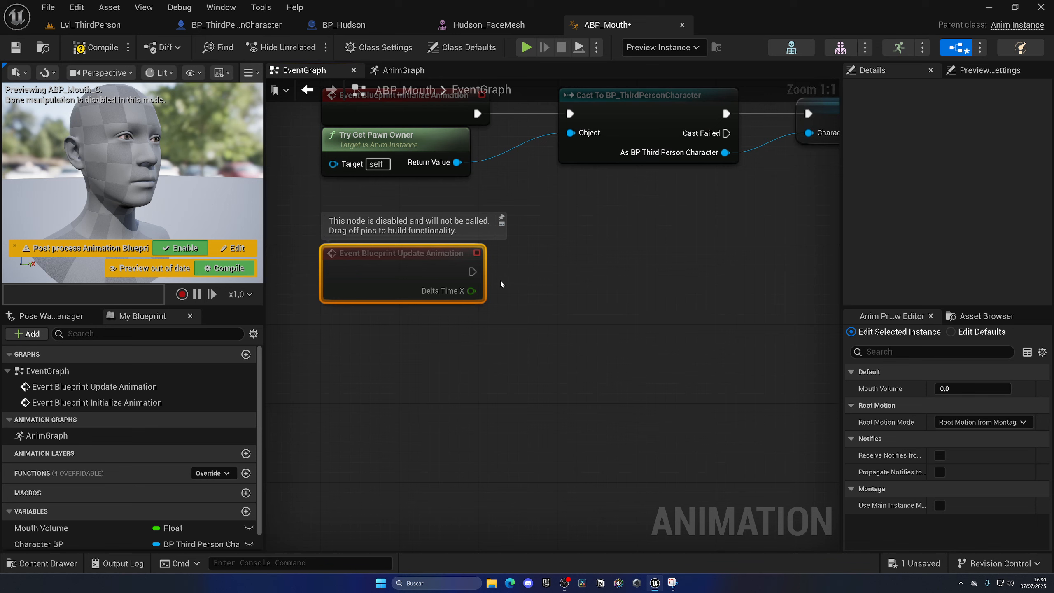
scroll(173, 415, down, 1)
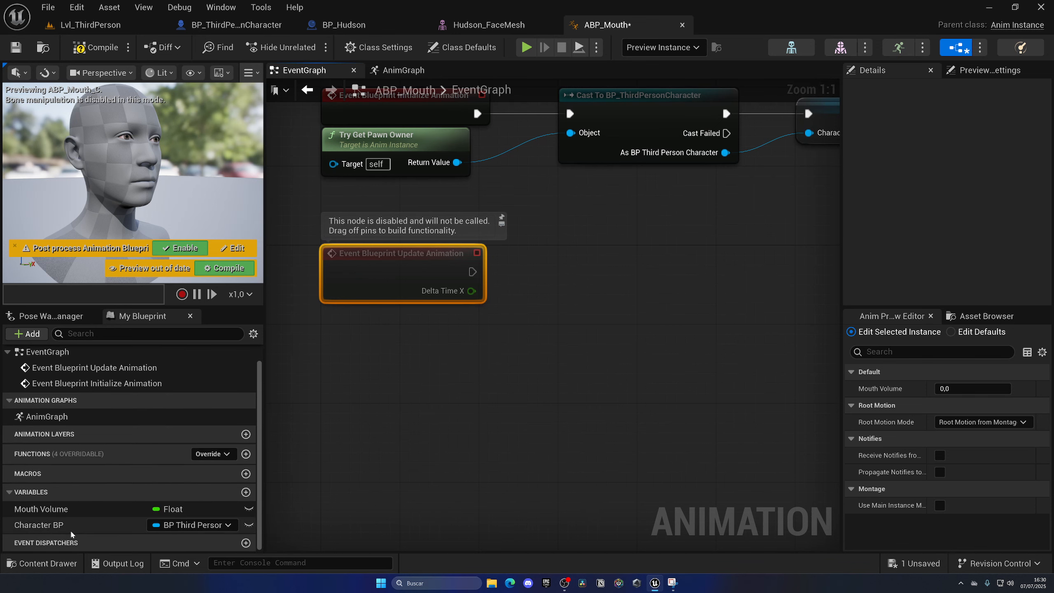
drag(92, 530, 575, 258)
click(548, 344)
right_click(568, 337)
click(576, 319)
click(478, 239)
key(Home)
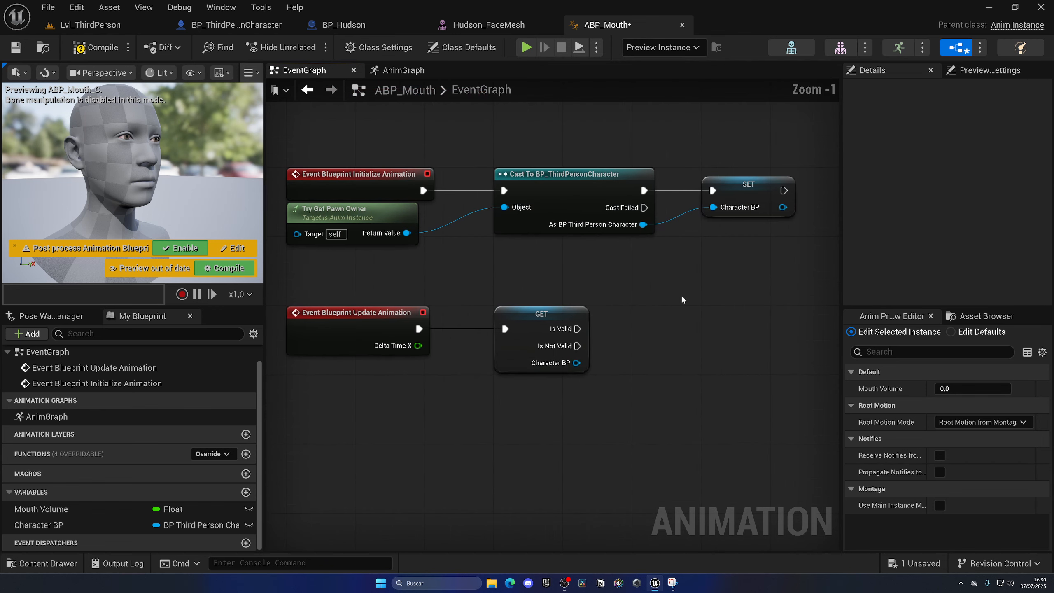
Get the Mouth Mic variable from the validated get's Character BP output.
click(746, 199)
click(664, 345)
right_drag(664, 345, 530, 314)
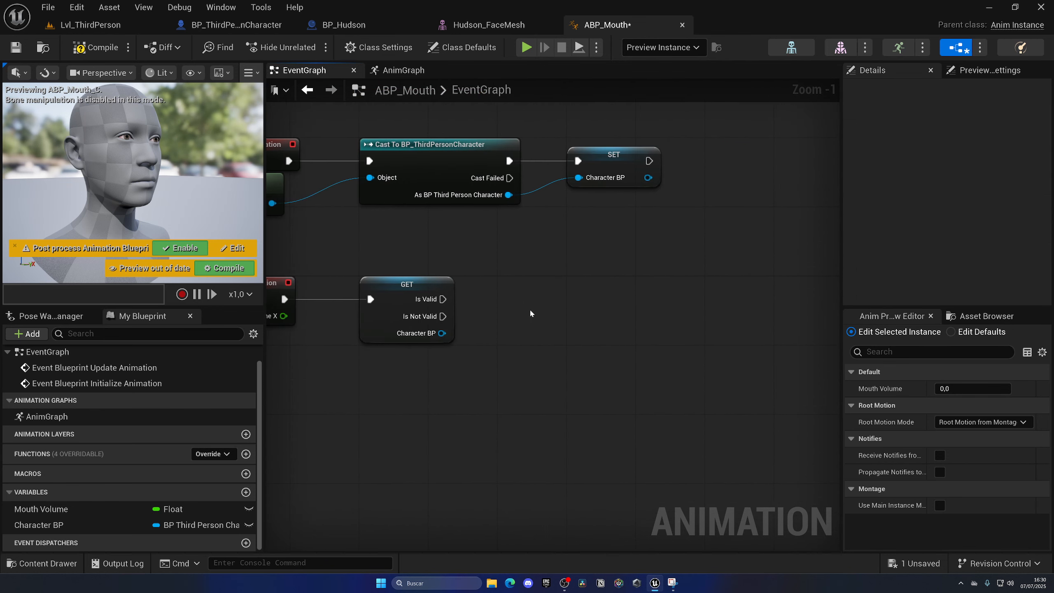
click(384, 288)
click(534, 363)
drag(445, 336, 486, 340)
text(get mouth)
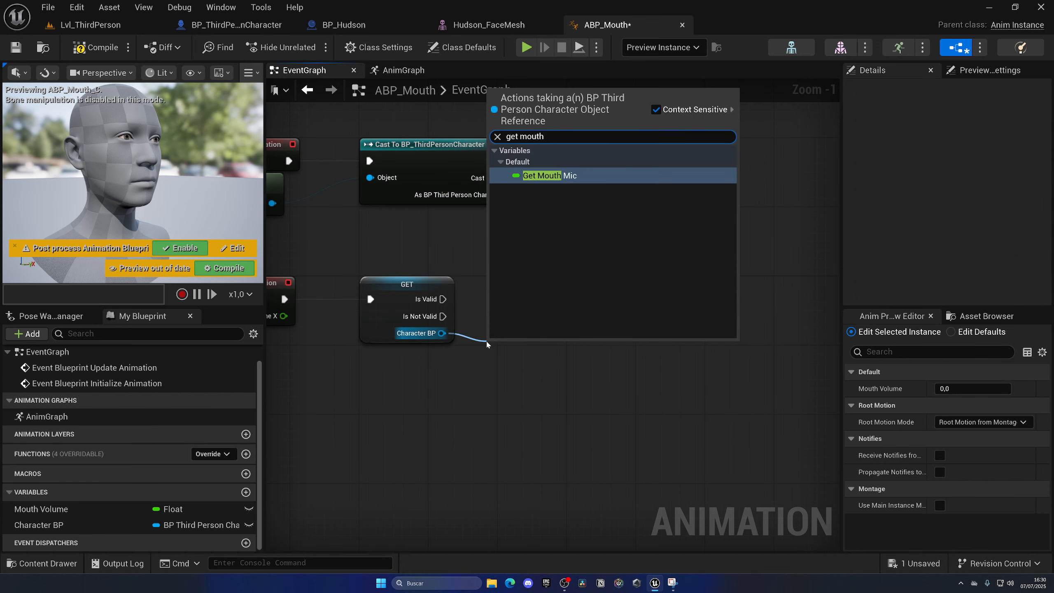
key(Return)
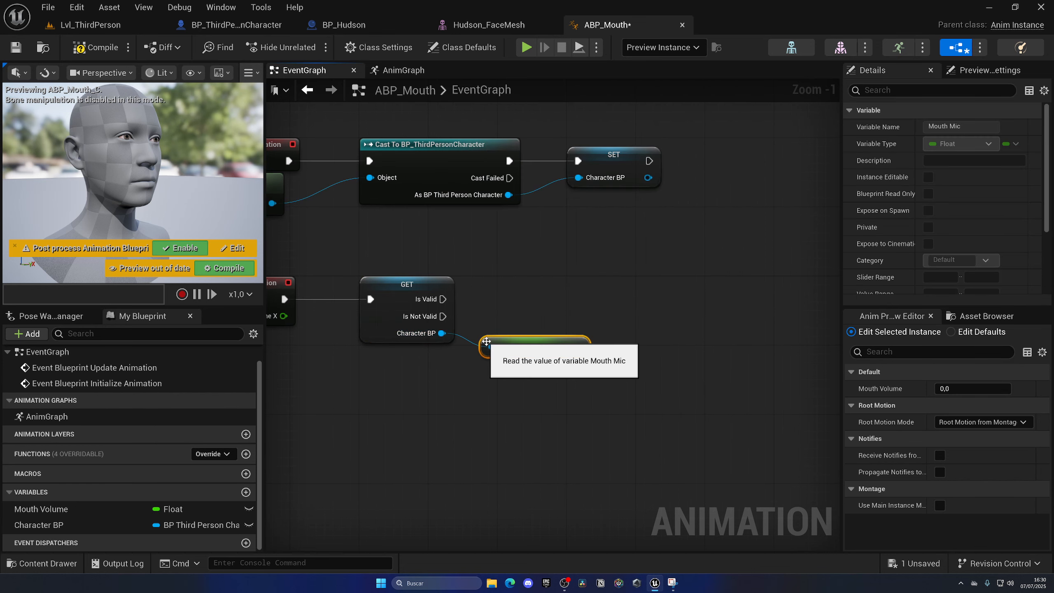
Set Mouth Volume from Mouth Mic, executed from the get's Is Valid output, then compile and save the blueprint.
drag(42, 508, 564, 300)
click(579, 338)
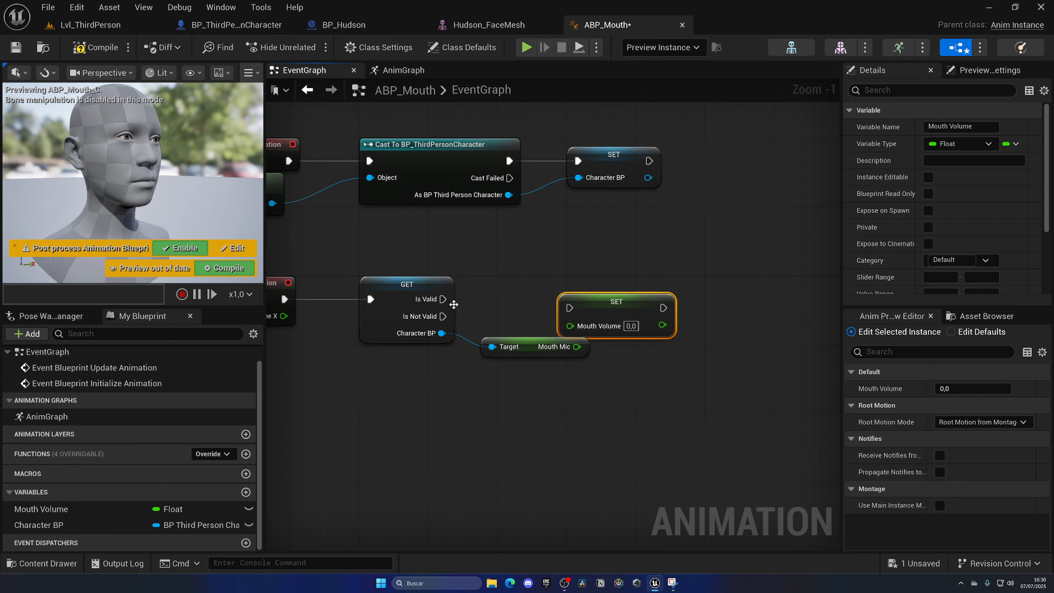
drag(444, 299, 569, 308)
drag(605, 311, 675, 302)
drag(577, 347, 650, 319)
click(102, 49)
key(ctrl+s)
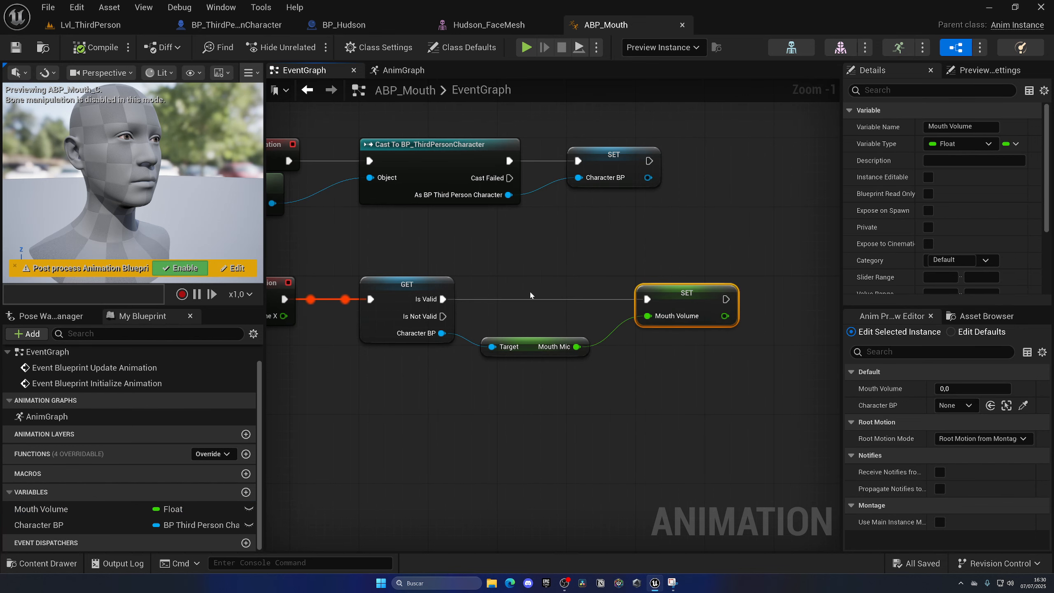
View BP_ThirdPersonCharacter's viewport, then return to ABP_Mouth and review both event chains.
click(261, 27)
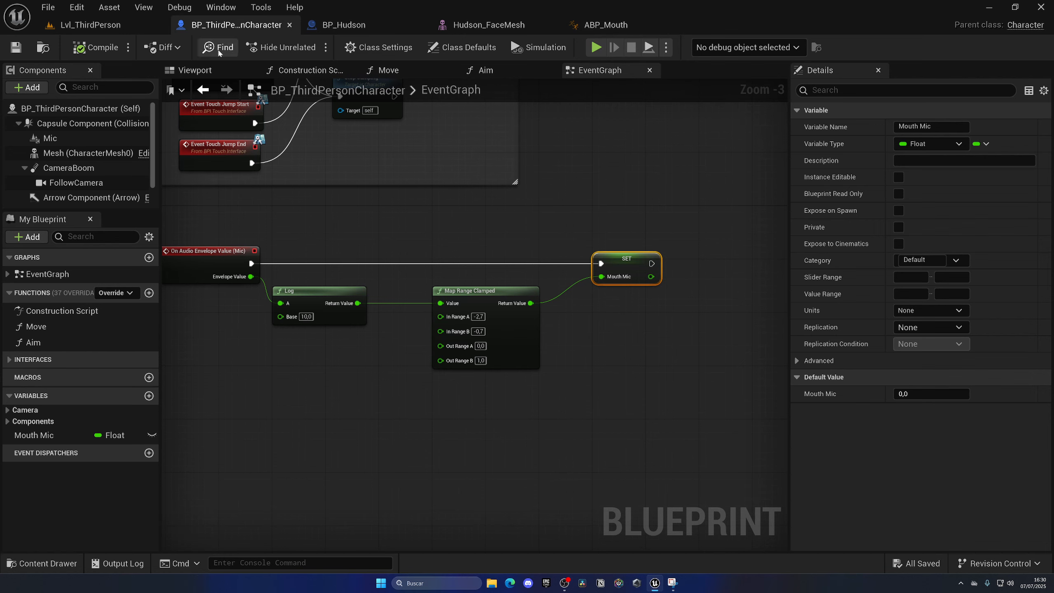
click(203, 71)
click(609, 26)
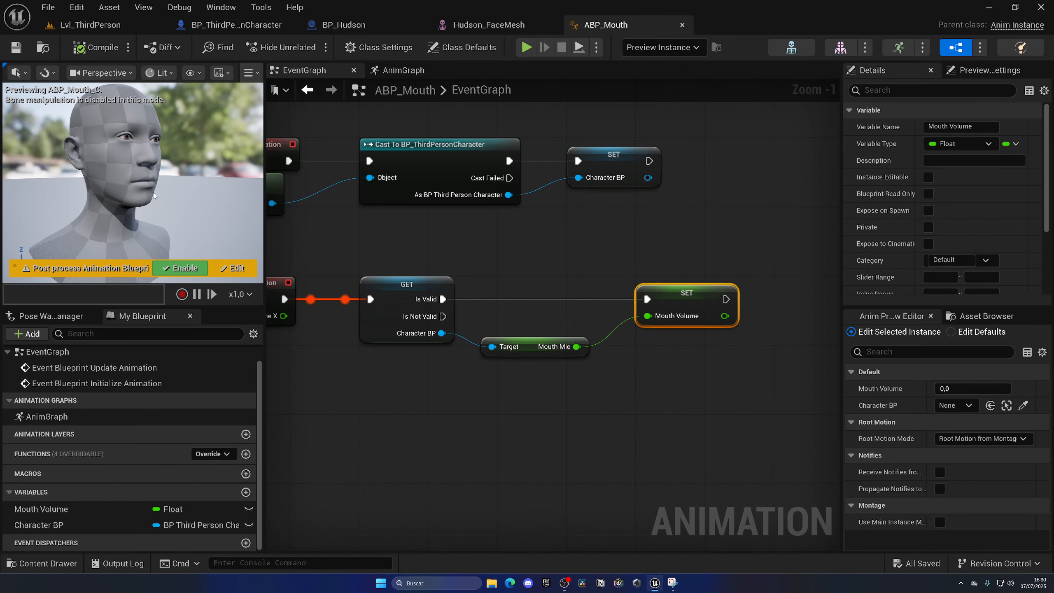
scroll(531, 301, down, 1)
click(517, 260)
right_drag(517, 259, 599, 301)
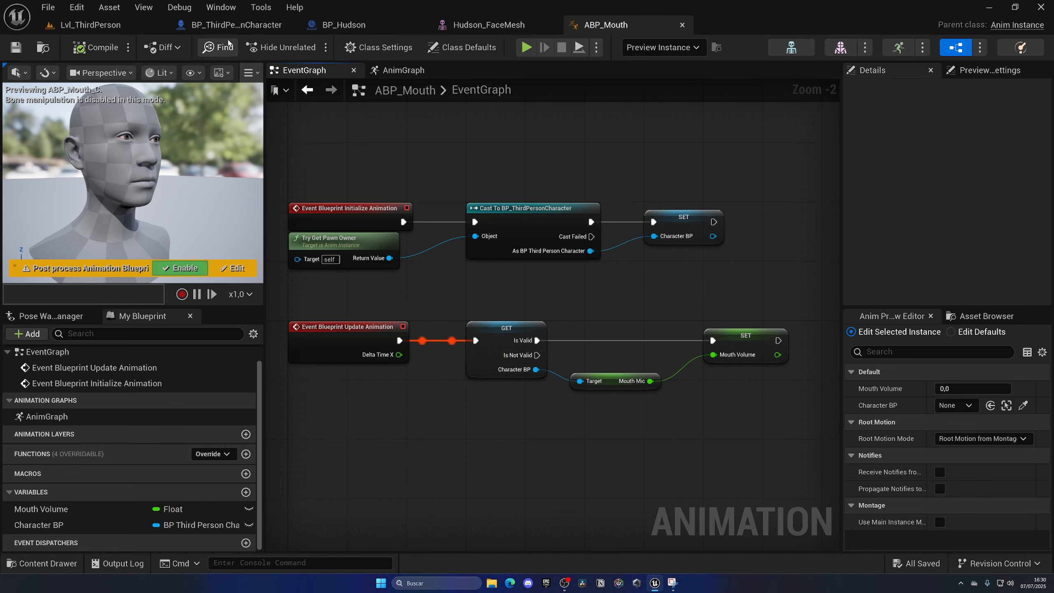
Assign ABP_Mouth as Hudson_FaceMesh's post process animation blueprint and save the mesh.
click(230, 26)
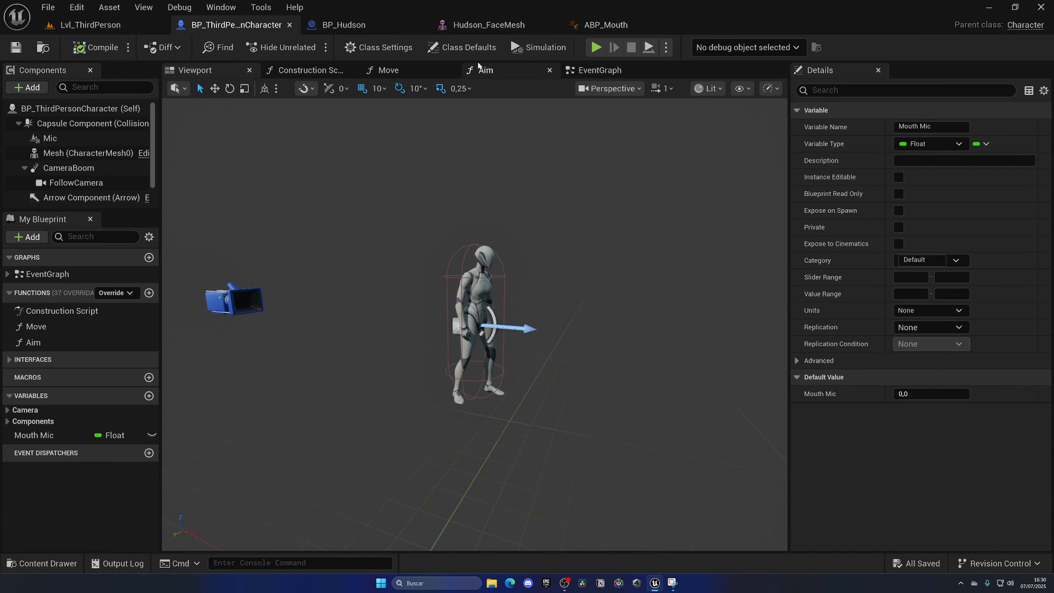
click(503, 25)
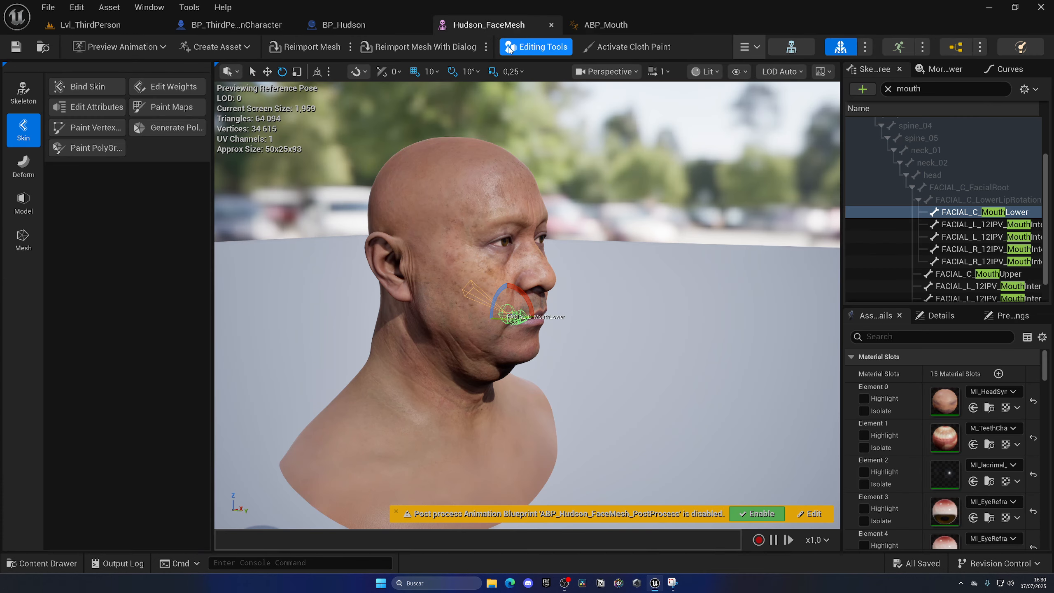
click(888, 89)
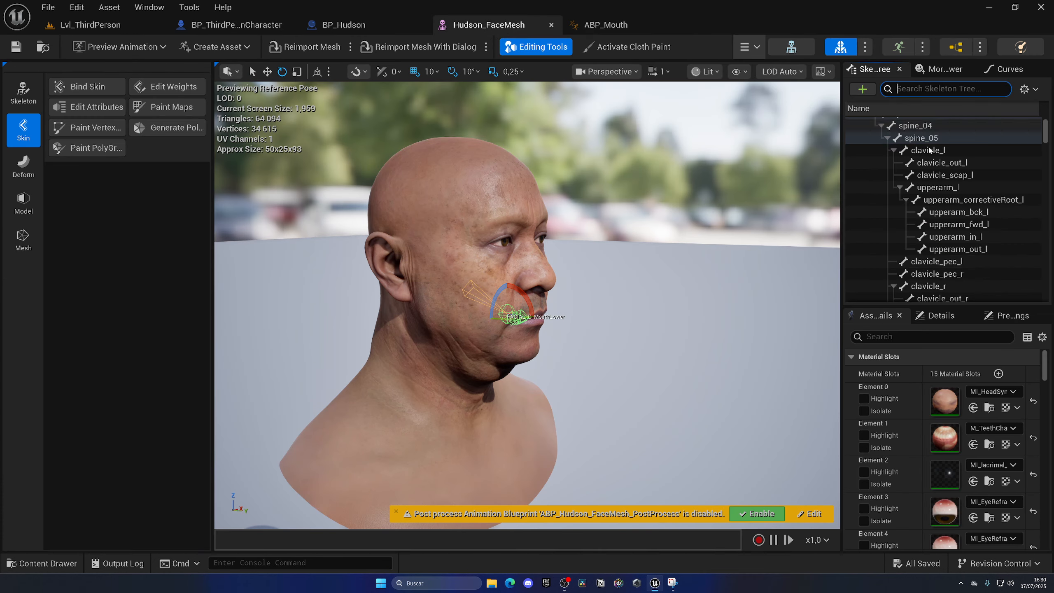
click(893, 336)
text(pos)
scroll(915, 441, down, 1)
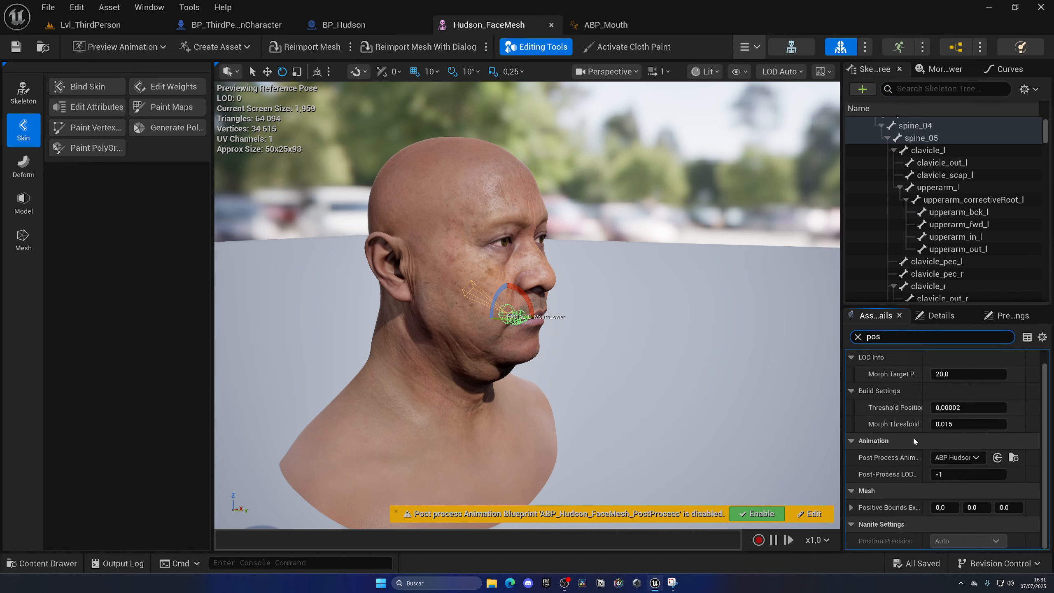
click(951, 459)
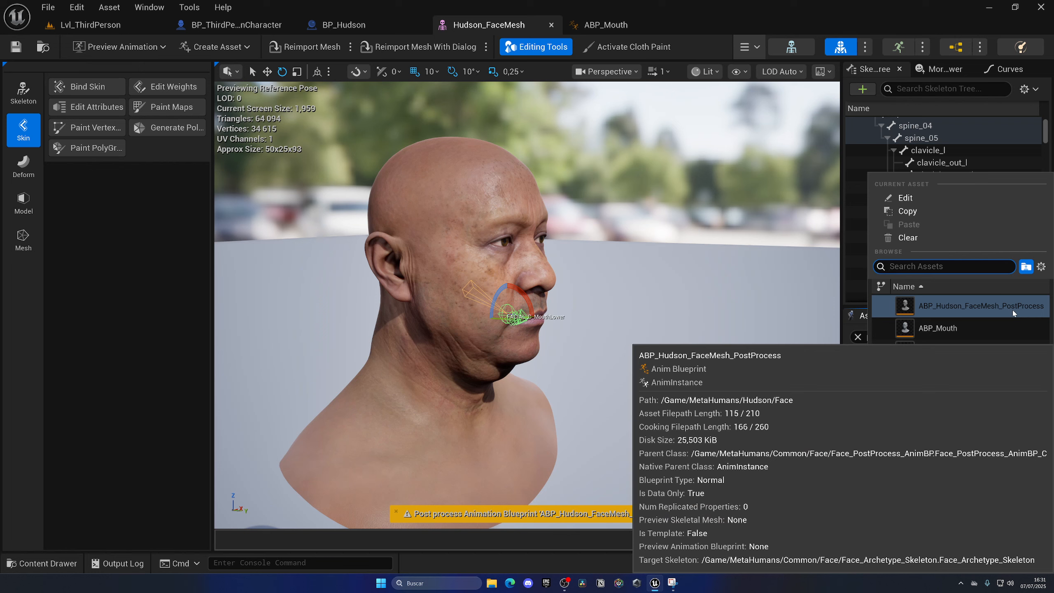
click(971, 331)
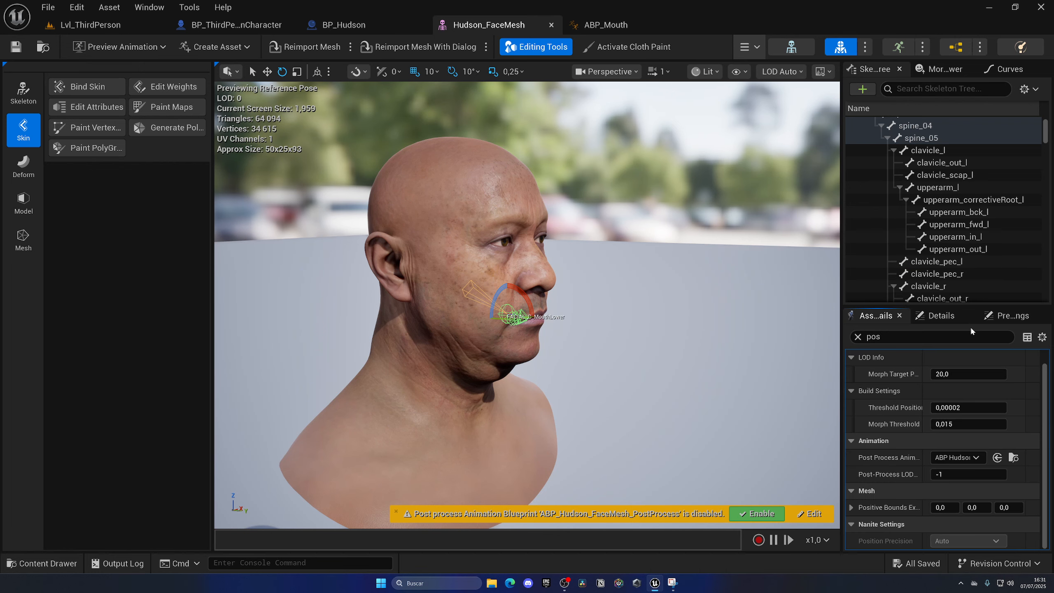
key(ctrl+s)
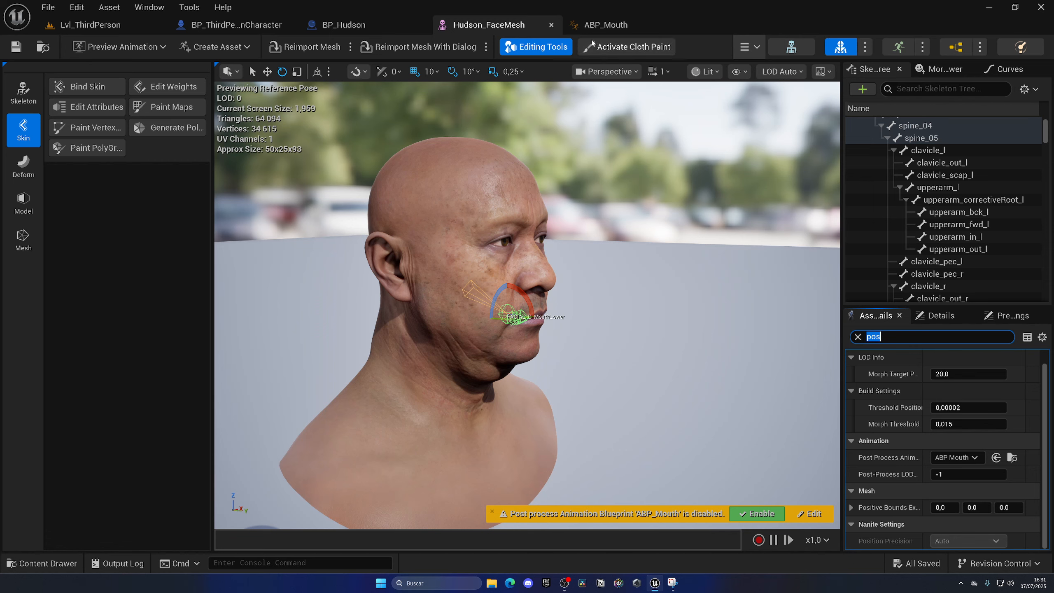
Close the ABP_Mouth and Hudson_FaceMesh editors, then close the compiler results in BP_Hudson.
click(602, 25)
click(488, 26)
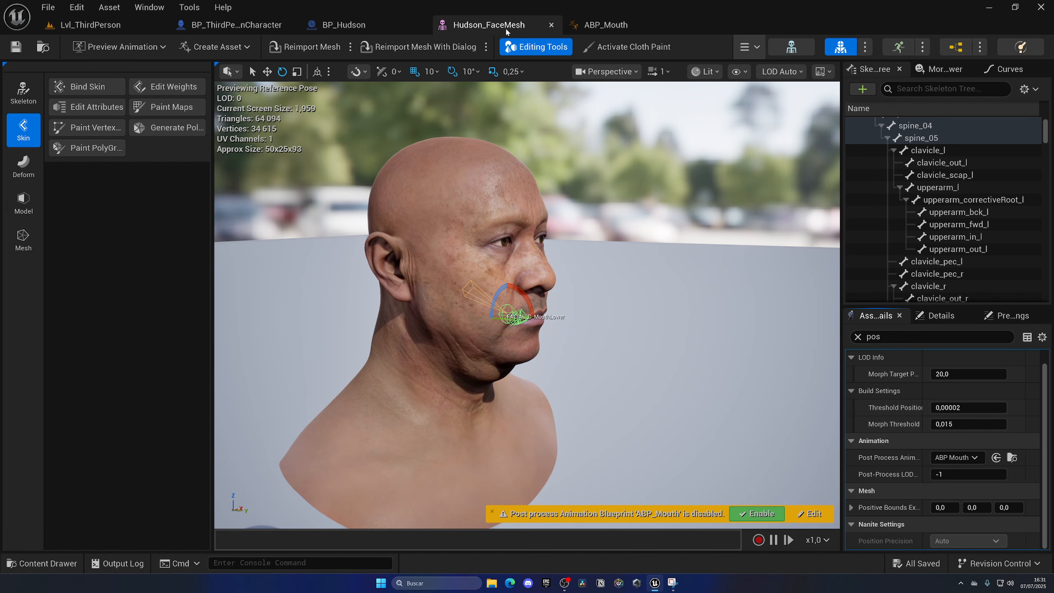
middle_click(587, 27)
middle_click(499, 27)
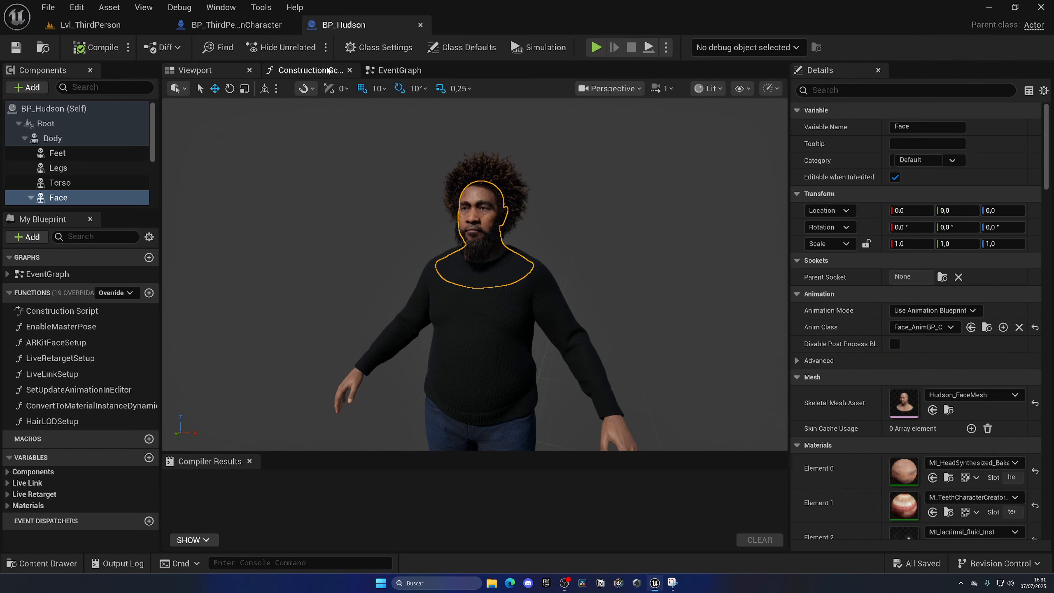
middle_click(224, 461)
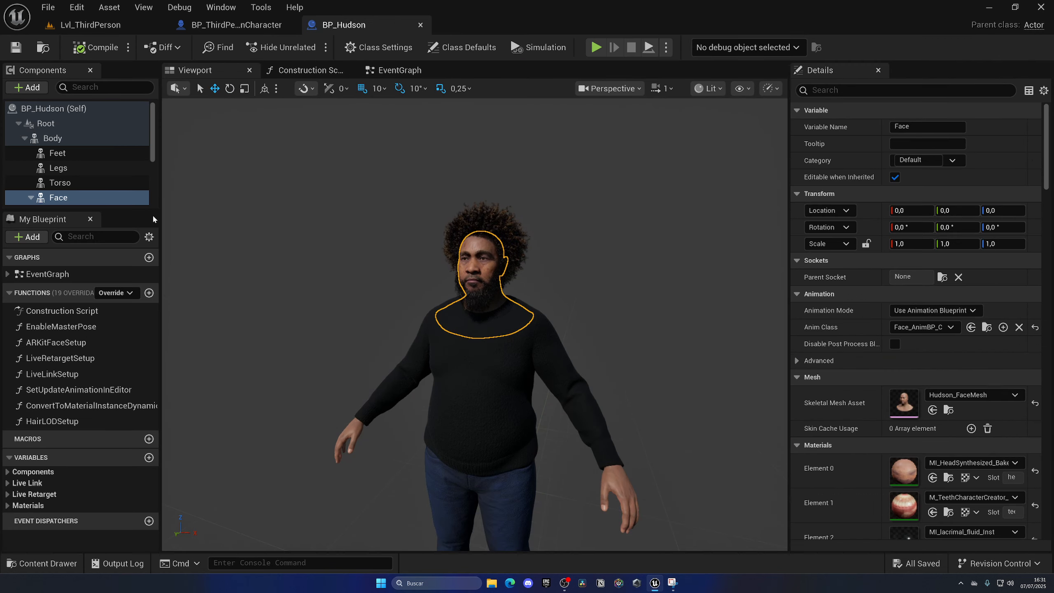
Select all BP_Hudson components from Body down to Beard and copy them.
click(52, 138)
scroll(78, 166, down, 5)
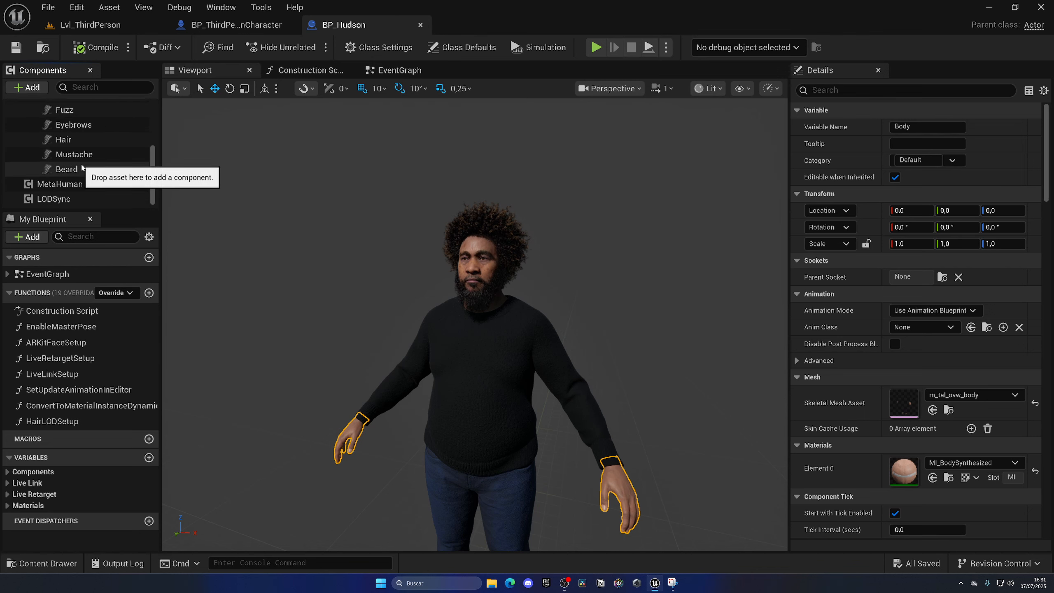
shift+click(67, 168)
scroll(80, 166, up, 3)
scroll(79, 164, down, 2)
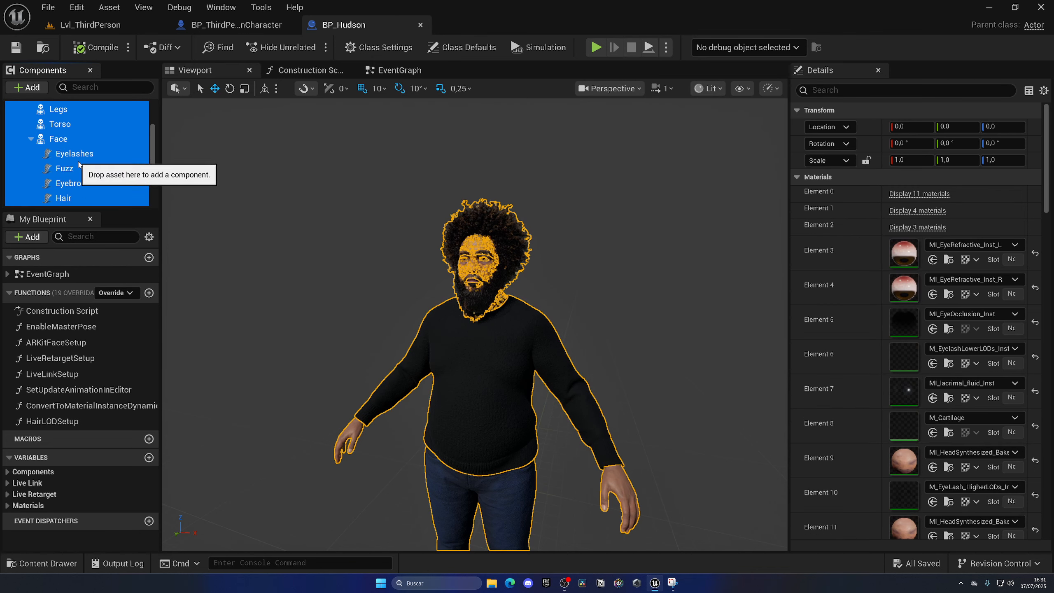
scroll(78, 165, down, 2)
scroll(77, 166, up, 4)
scroll(71, 168, down, 4)
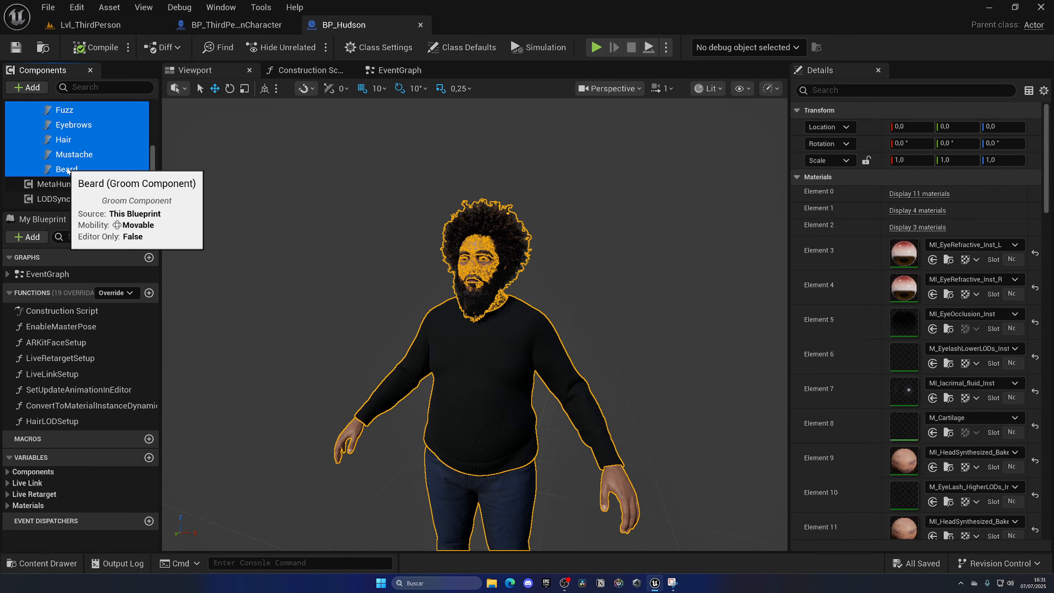
scroll(100, 151, up, 4)
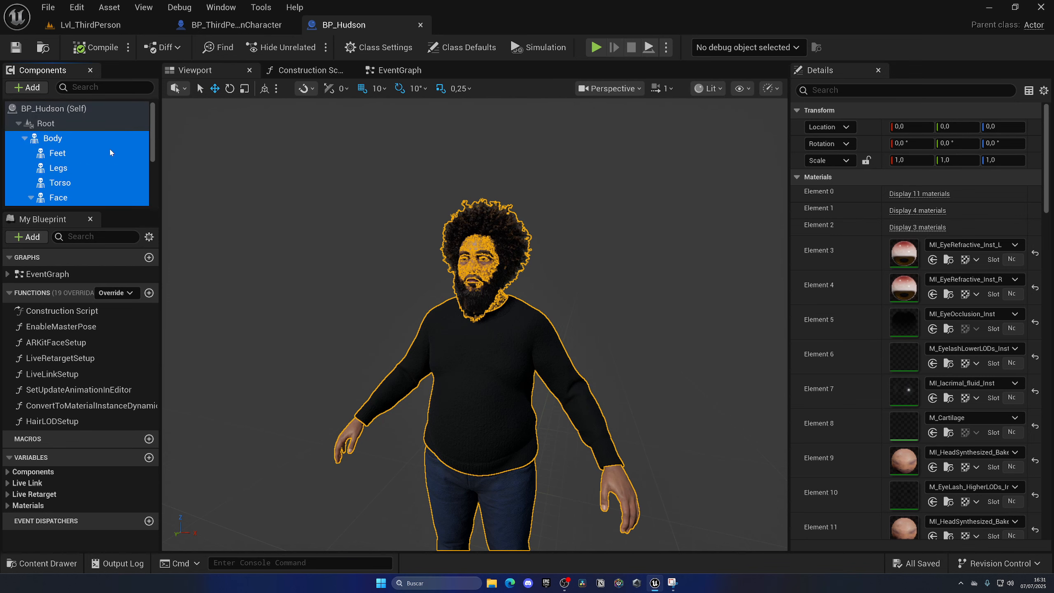
Paste the copied MetaHuman components into BP_ThirdPersonCharacter with its Mesh component selected.
click(223, 26)
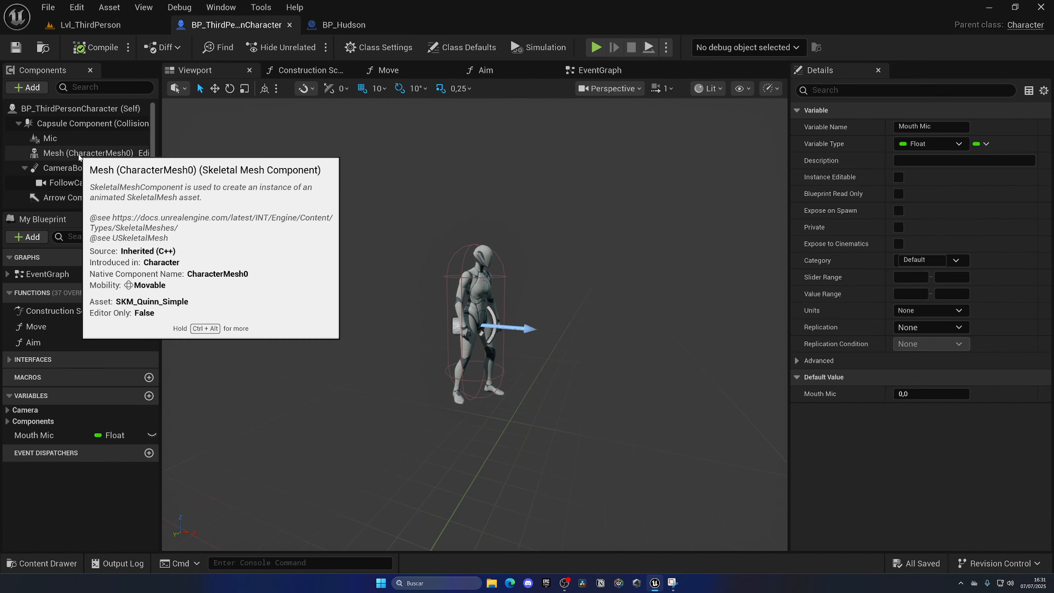
click(79, 154)
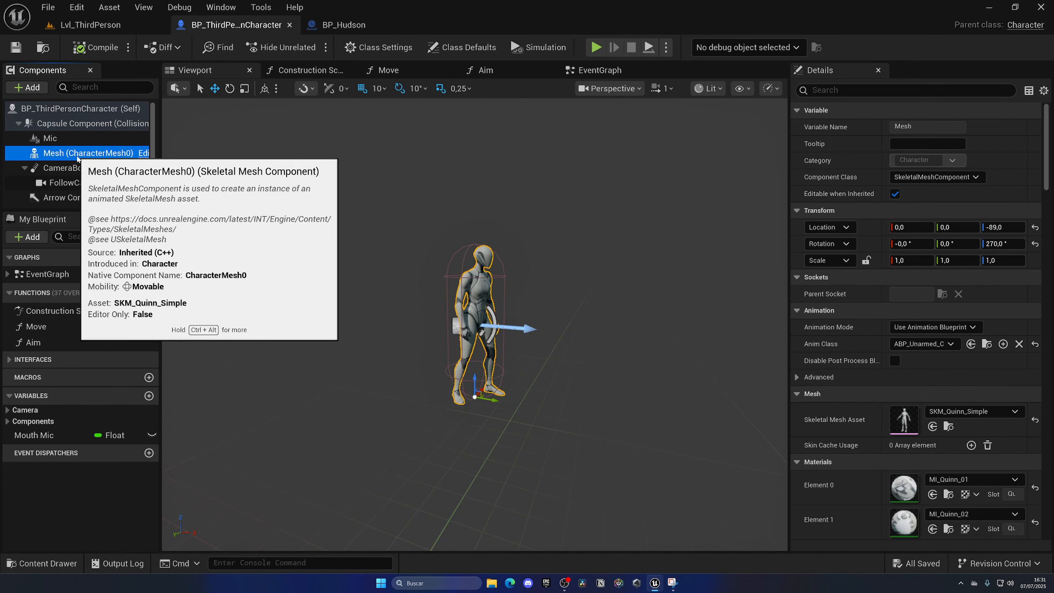
key(ctrl+v)
scroll(75, 170, up, 6)
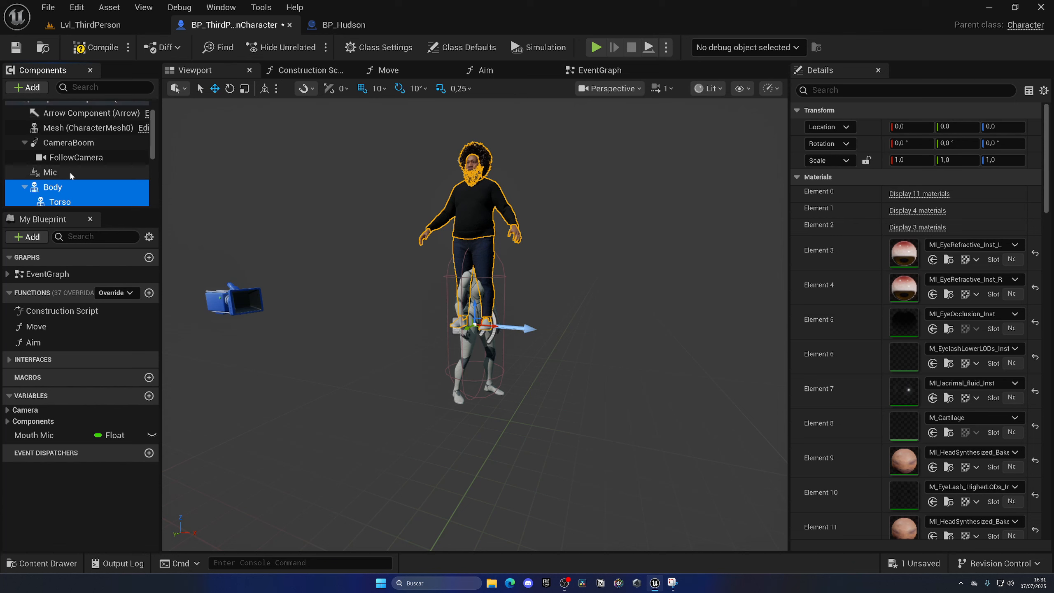
scroll(69, 185, down, 2)
Attach the Body component and its children to the character's Mesh component in the component hierarchy.
click(30, 168)
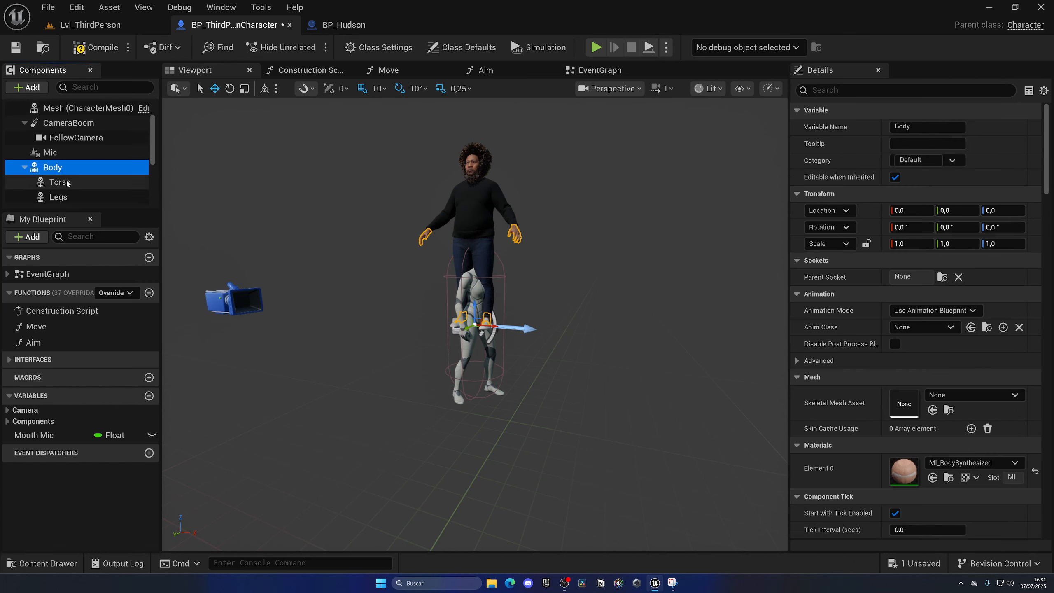
click(25, 167)
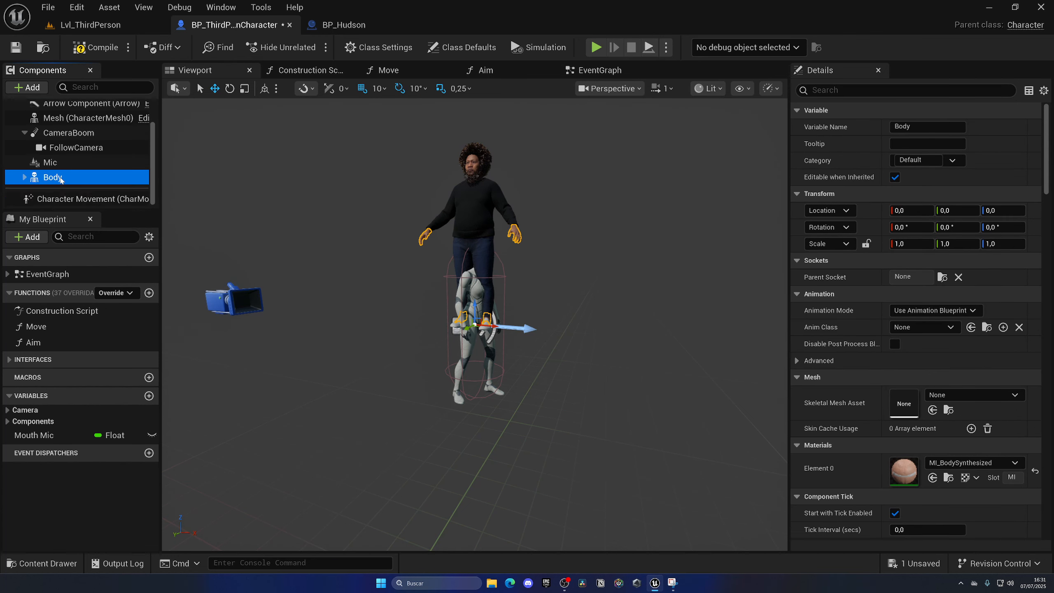
click(25, 179)
scroll(57, 181, down, 2)
click(57, 169)
double_click(58, 139)
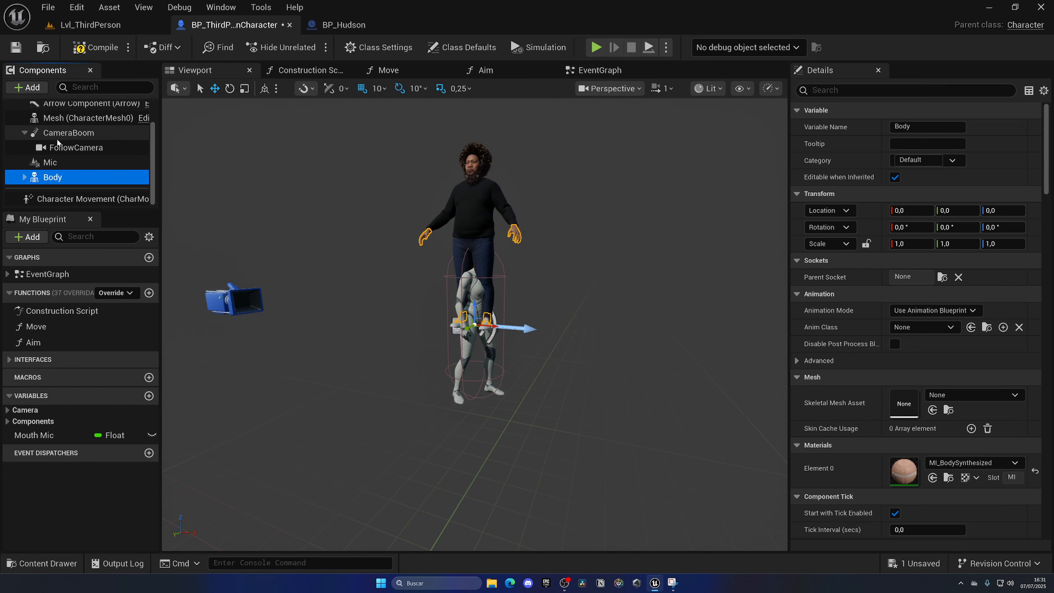
scroll(68, 191, up, 2)
scroll(67, 193, down, 2)
drag(53, 177, 73, 119)
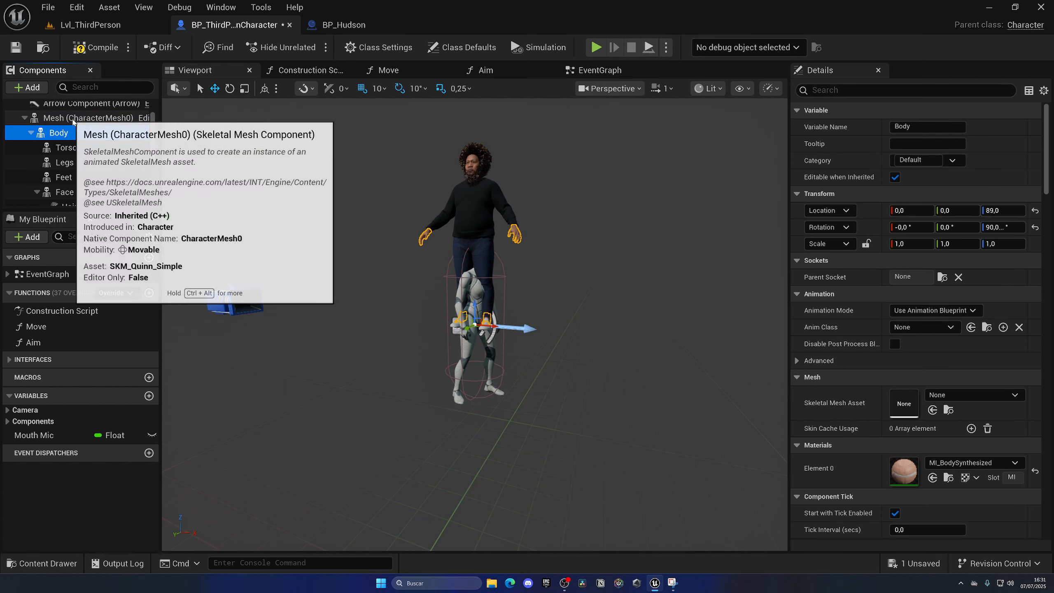
Reset the Body component's location and rotation to their defaults of 0.
click(1035, 210)
click(1035, 227)
key(f)
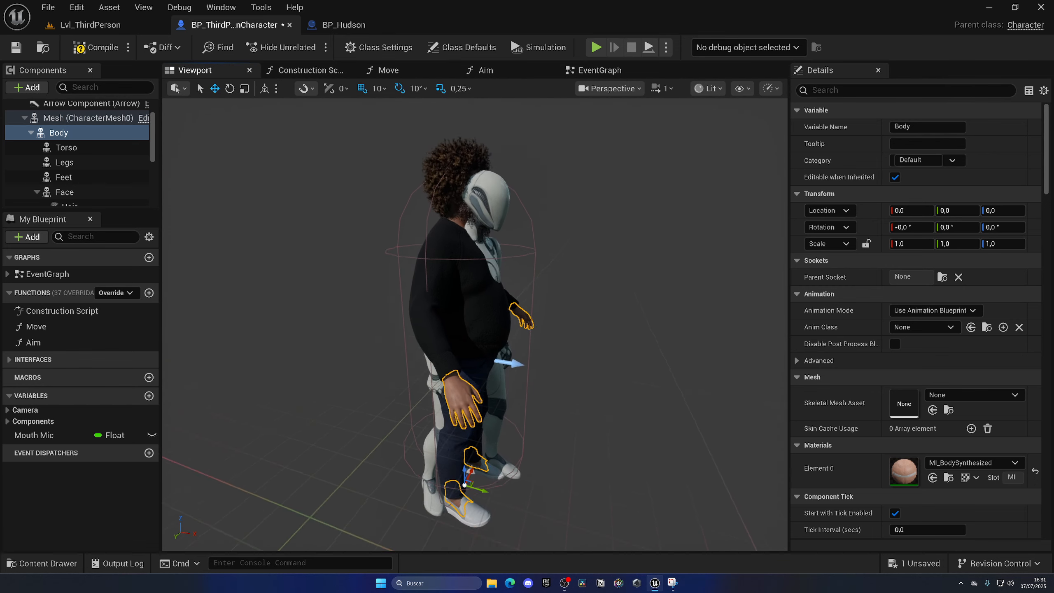
Add a Set Leader Pose Component node targeting Body in the Construction Script and connect it to the script's execution output.
scroll(73, 173, up, 2)
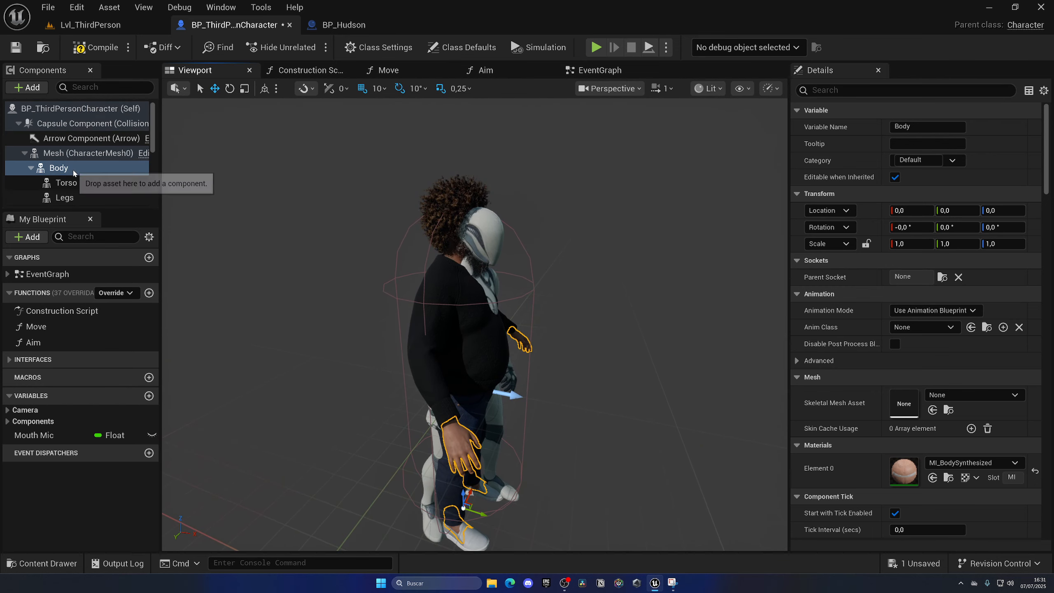
click(310, 70)
right_drag(456, 249, 401, 217)
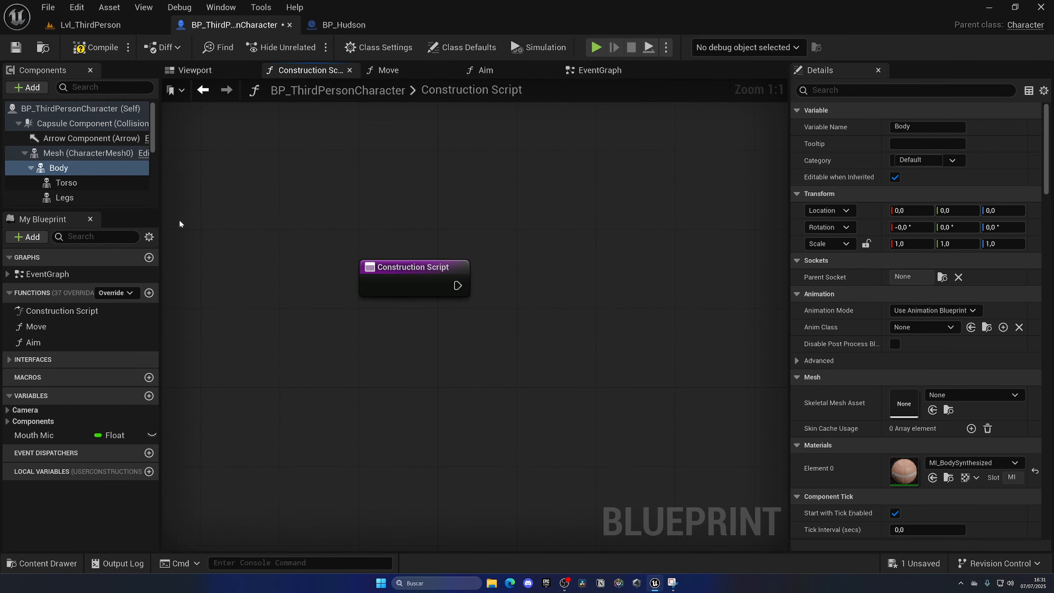
drag(58, 168, 516, 295)
text(set leader)
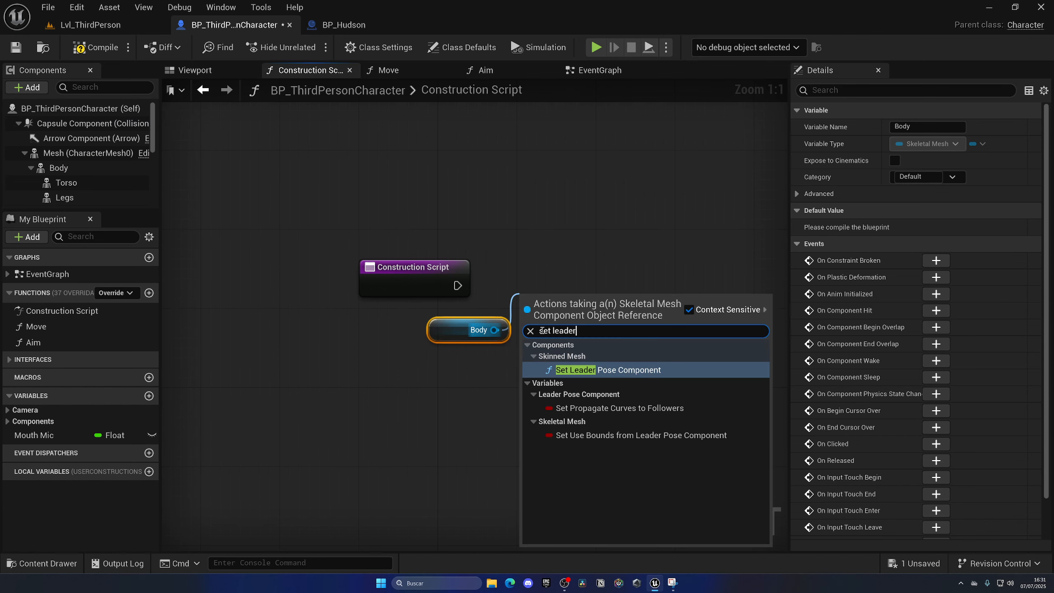
key(Return)
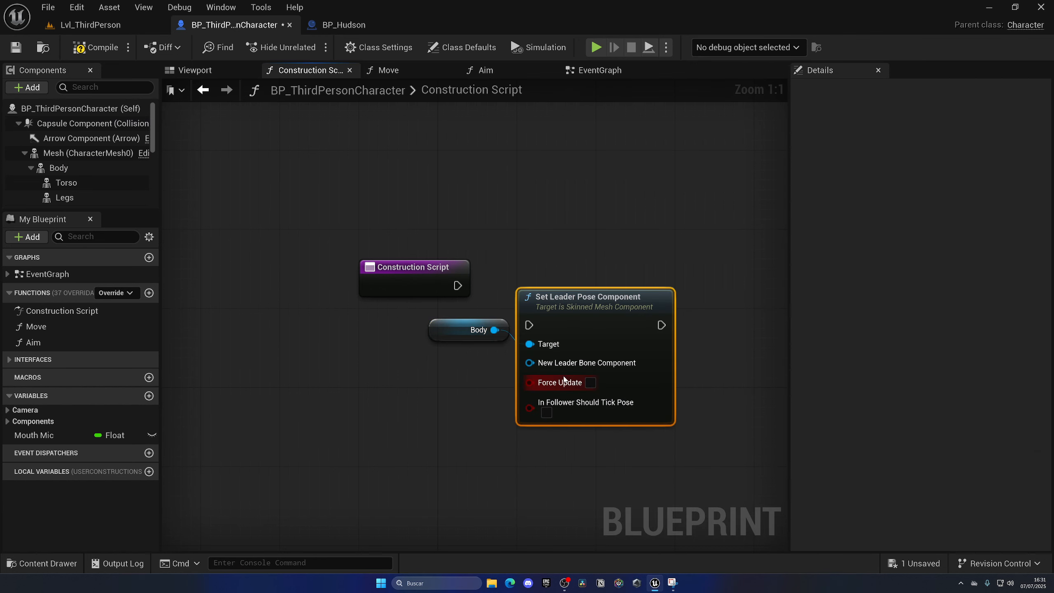
drag(532, 328, 533, 327)
drag(576, 309, 652, 272)
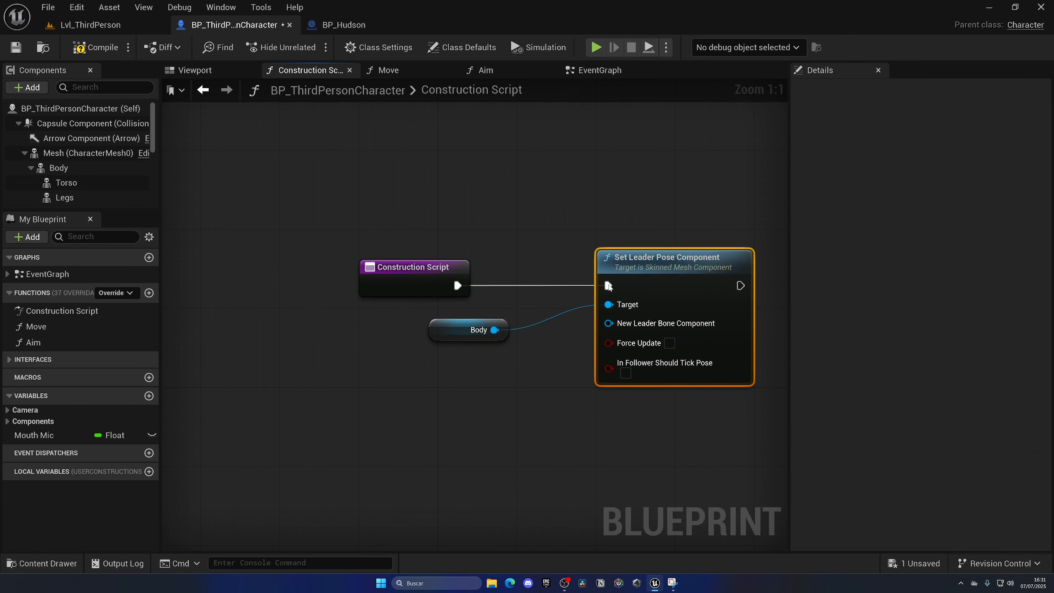
drag(431, 339, 411, 339)
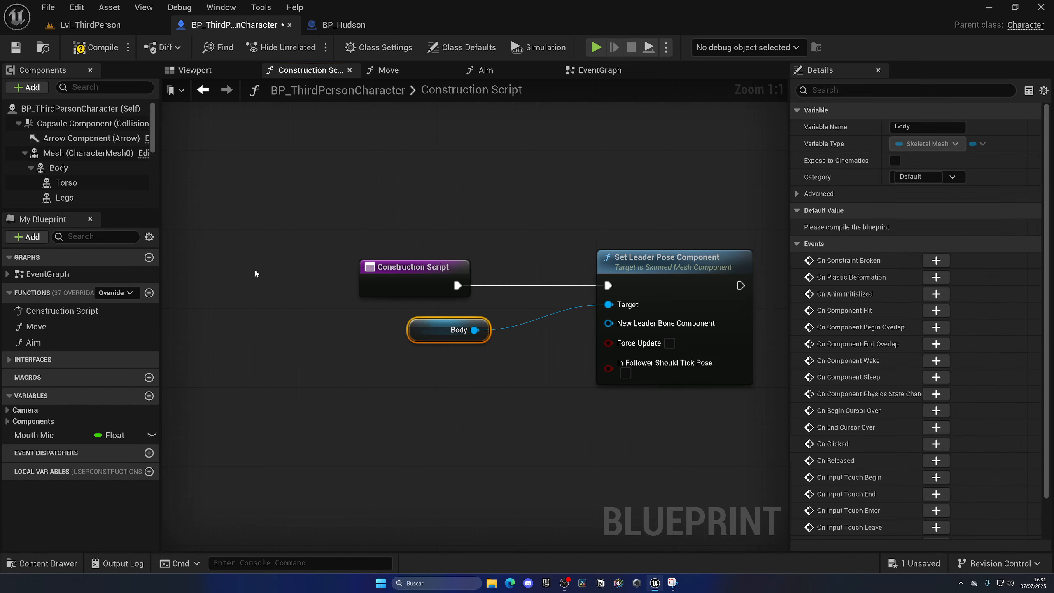
Add references to the Torso, Legs, Feet and Face components beneath the Body node in the Construction Script.
click(81, 188)
drag(82, 190, 418, 351)
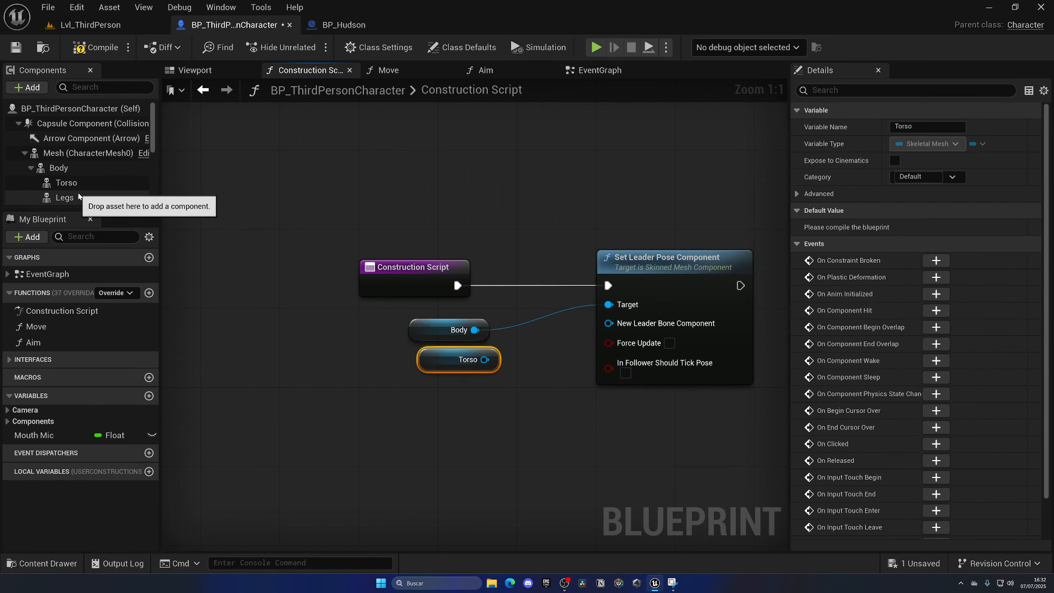
drag(82, 198, 420, 380)
scroll(95, 189, down, 2)
drag(64, 173, 420, 441)
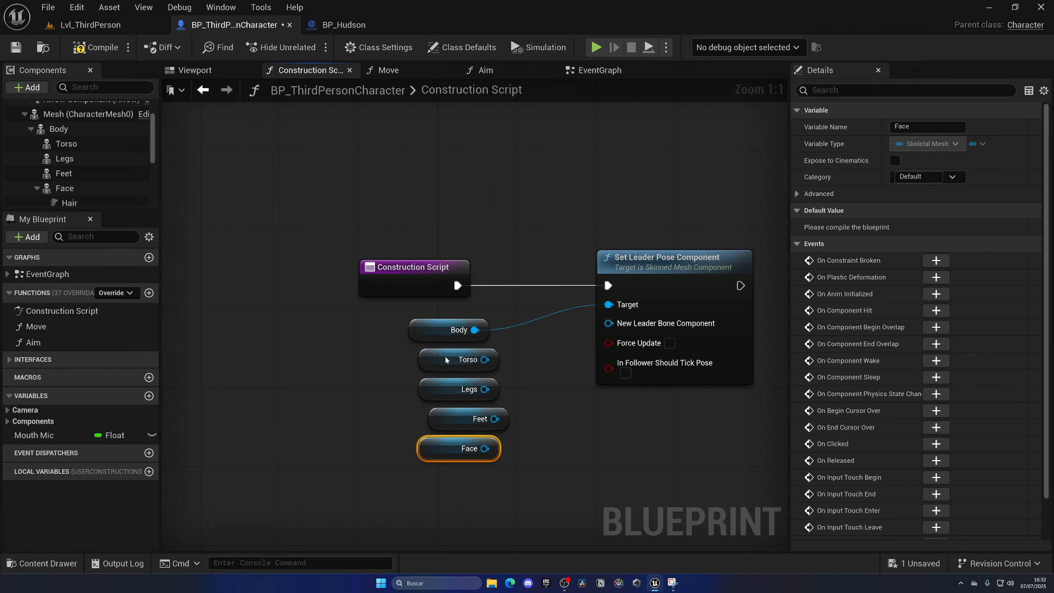
Connect Torso, Legs, Feet and Face to the Set Leader Pose Component node's Target and align them with Body.
click(465, 361)
drag(474, 359, 608, 305)
drag(485, 389, 609, 305)
drag(495, 418, 609, 304)
drag(452, 393, 609, 304)
drag(455, 449, 445, 448)
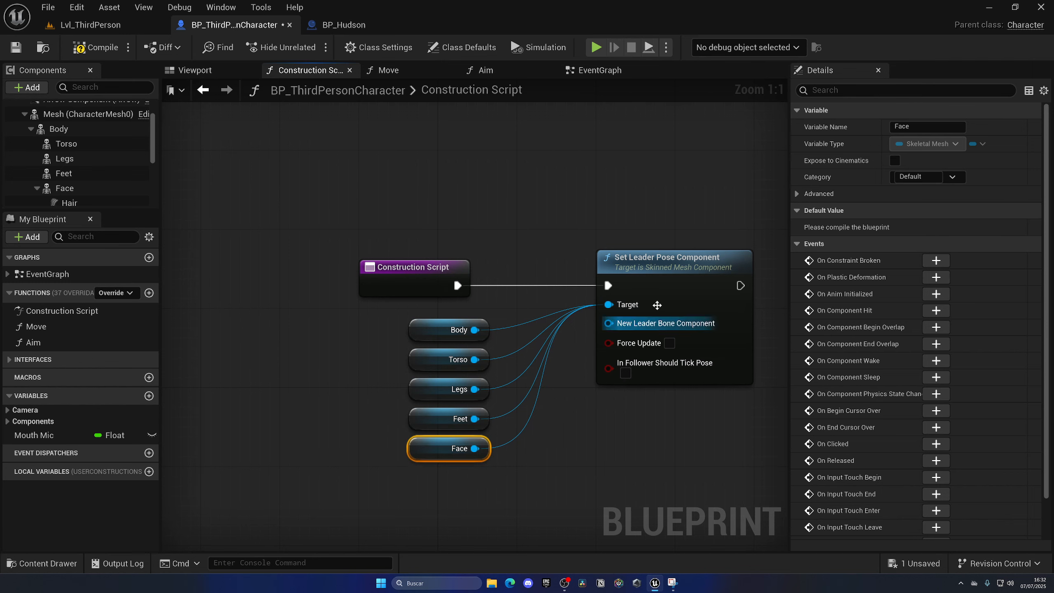
Connect Mesh as the New Leader Bone Component and compile the blueprint.
drag(86, 114, 627, 325)
click(195, 70)
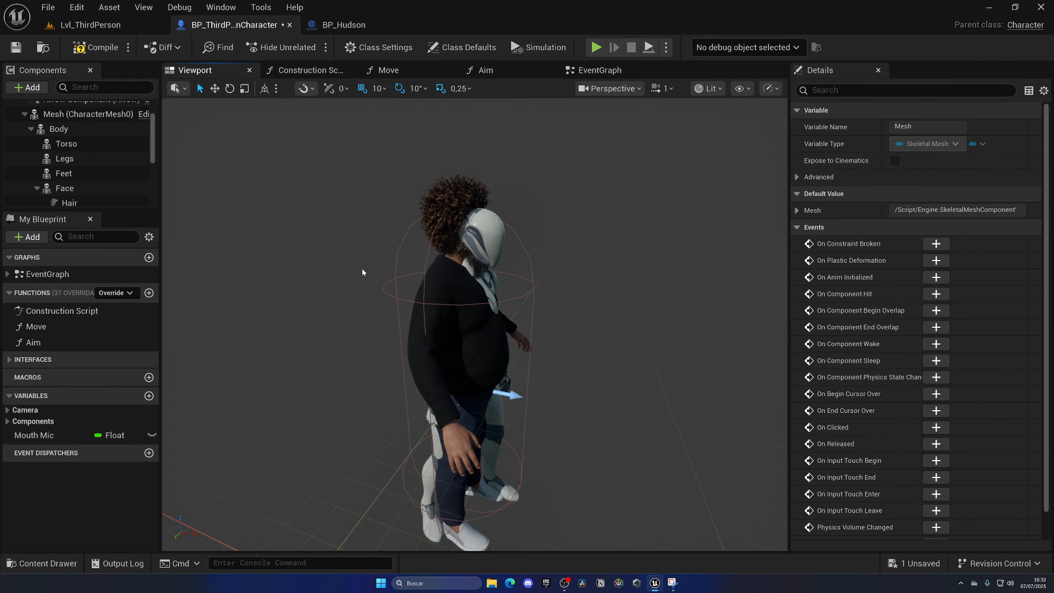
key(F7)
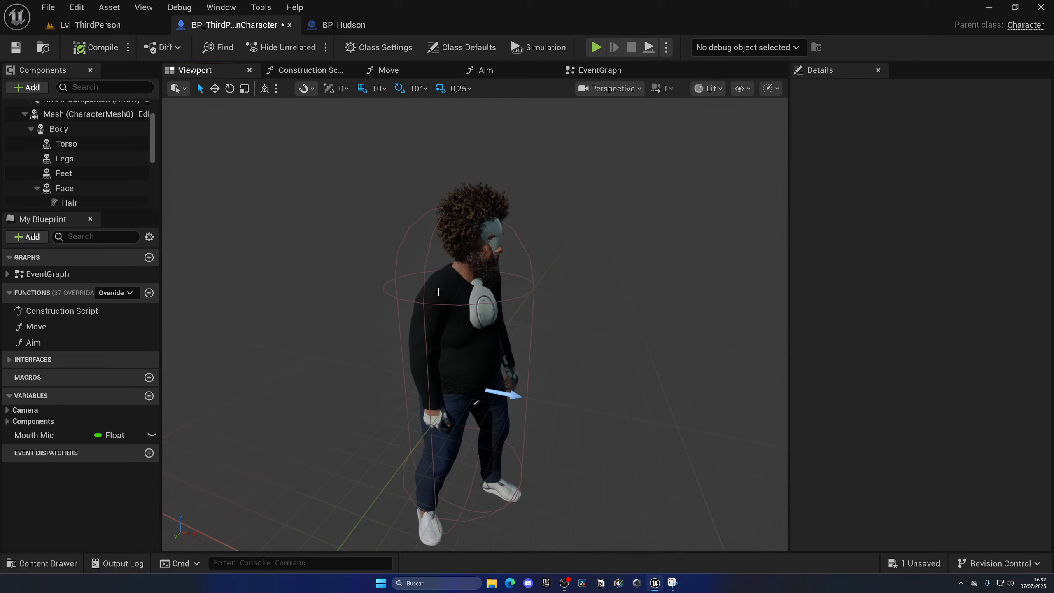
Set the Mesh component's animation ticking to Always Tick Pose and Refresh Bones, make it invisible, and save the blueprint.
click(79, 115)
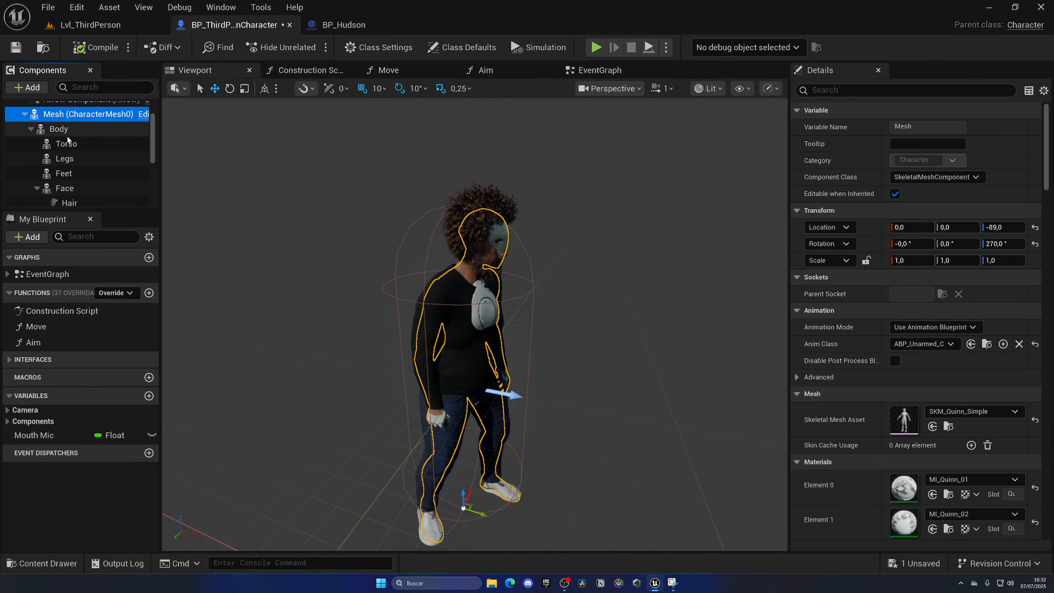
scroll(73, 141, up, 1)
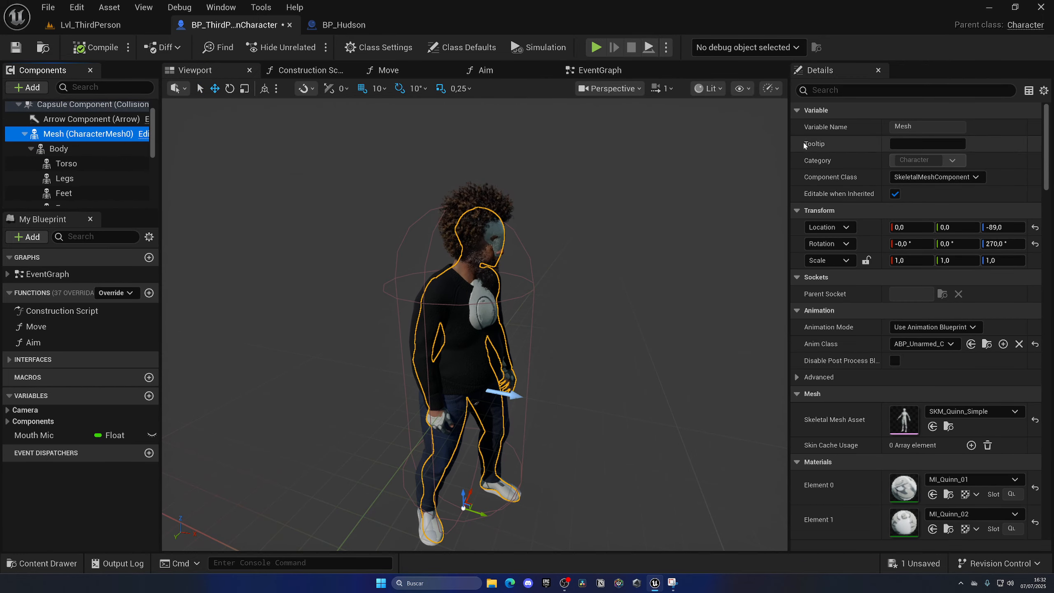
click(835, 91)
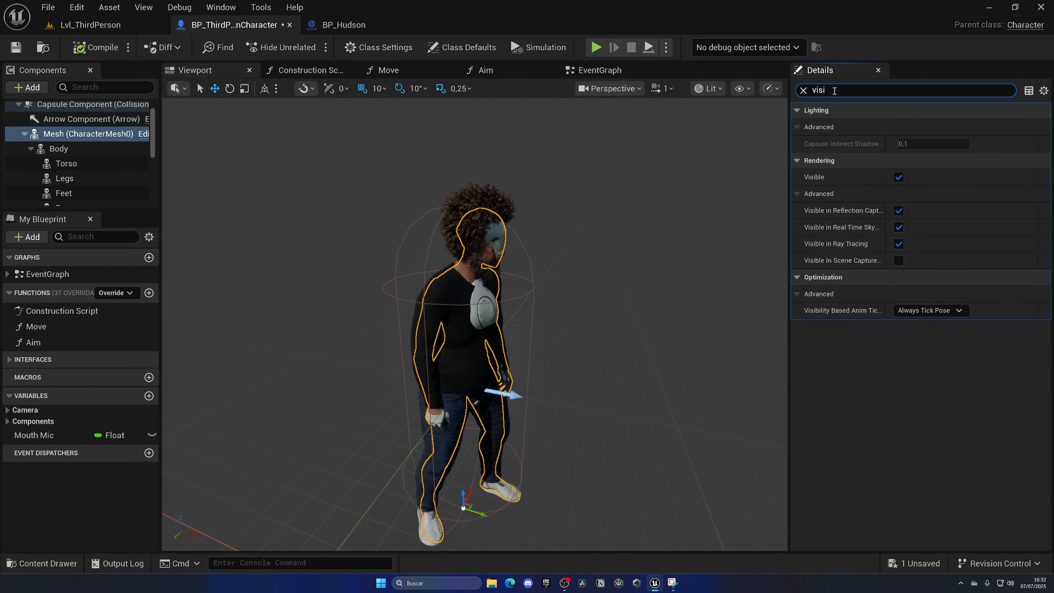
click(929, 311)
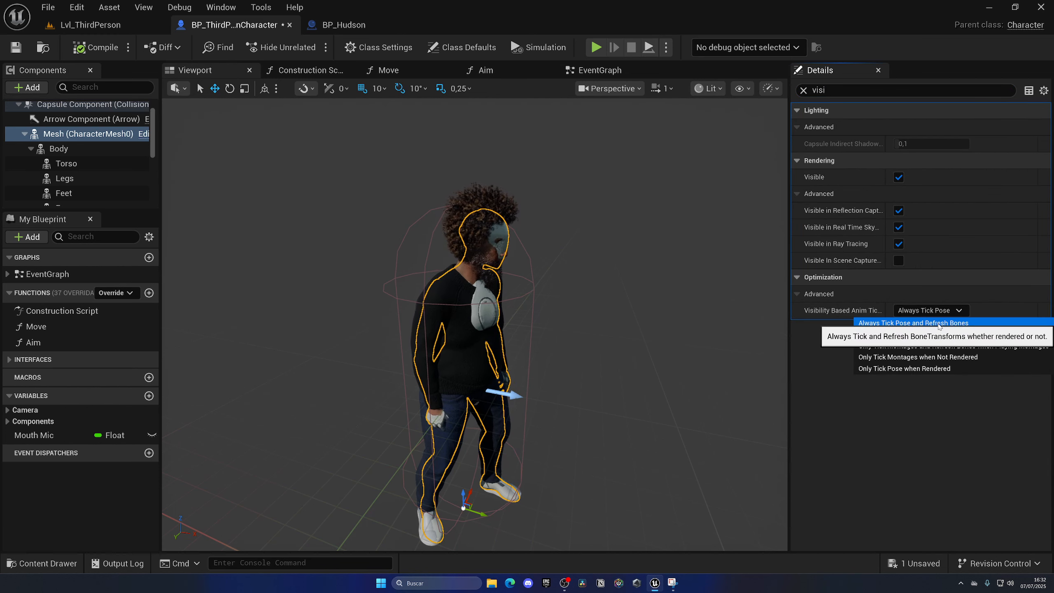
click(940, 324)
click(898, 177)
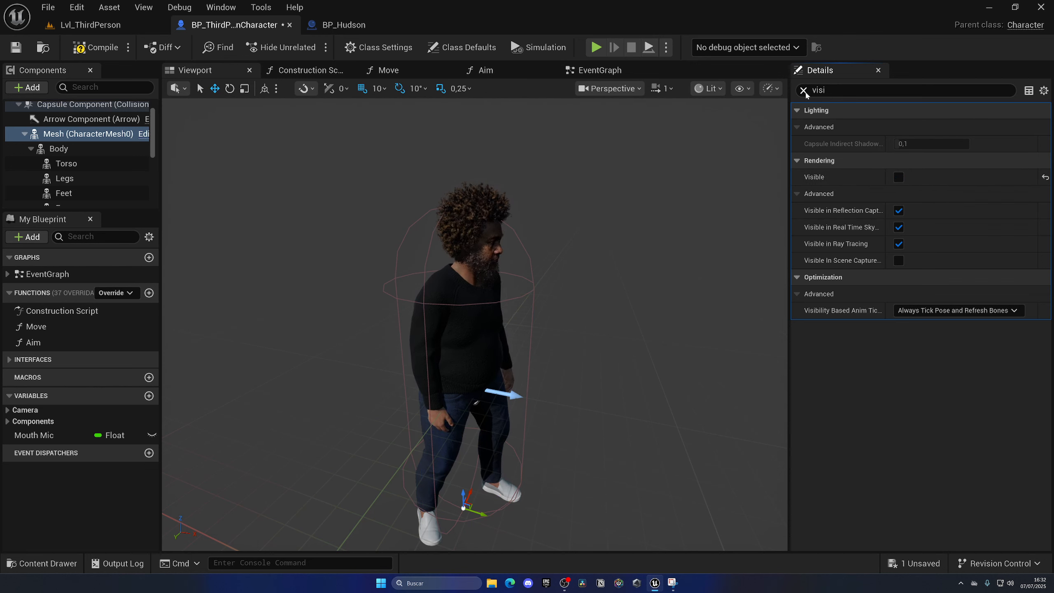
click(803, 91)
key(ctrl+s)
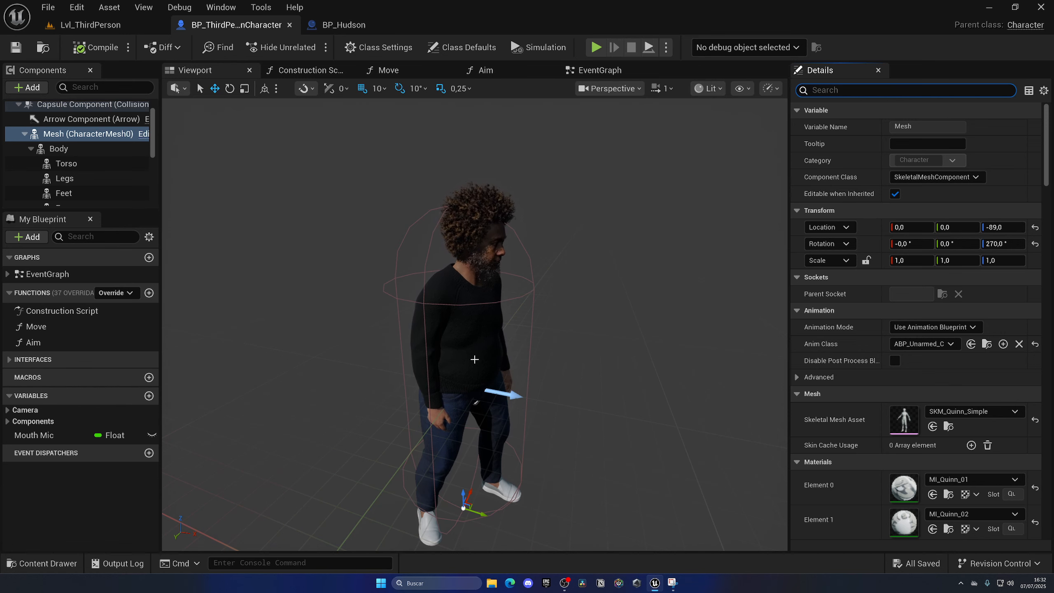
Play the Lvl_ThirdPerson level and walk the MetaHuman character around to test its body animation.
click(115, 27)
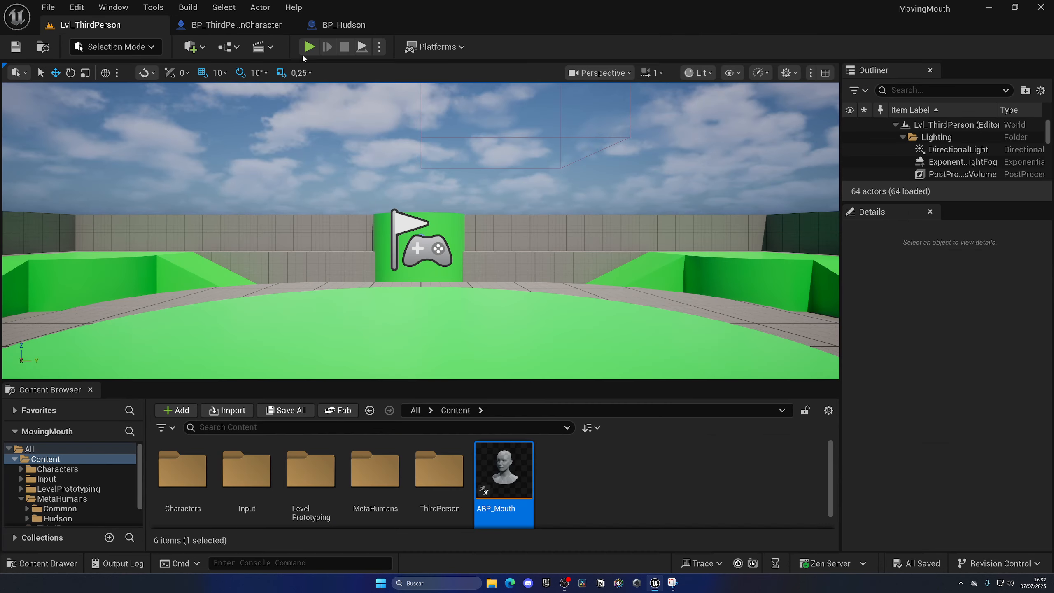
click(308, 48)
click(445, 232)
key(w)
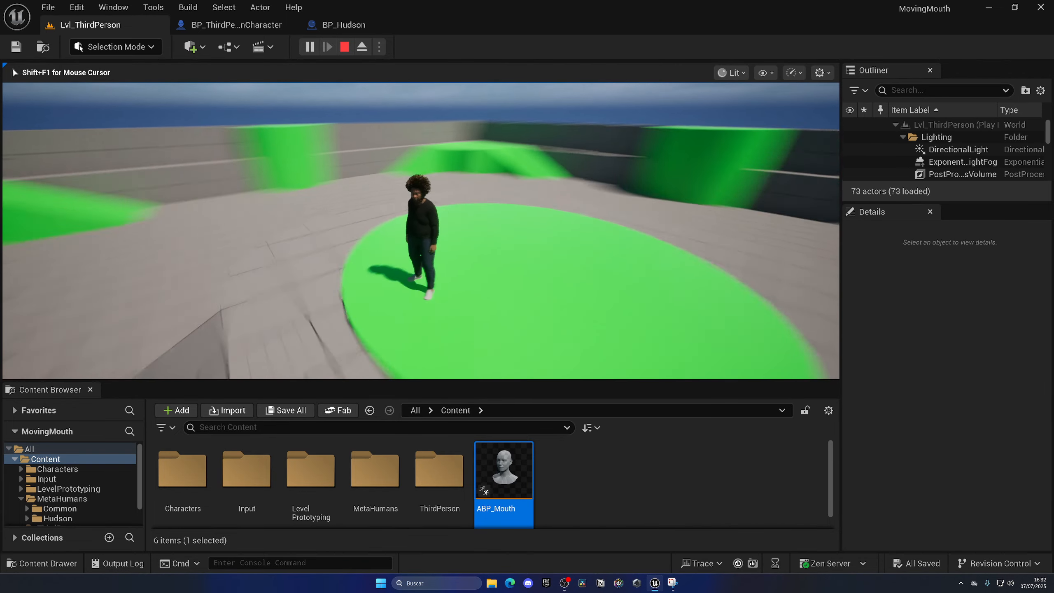
key(w)
Review the Set Leader Pose Component setup in BP_ThirdPersonCharacter's Construction Script.
click(232, 25)
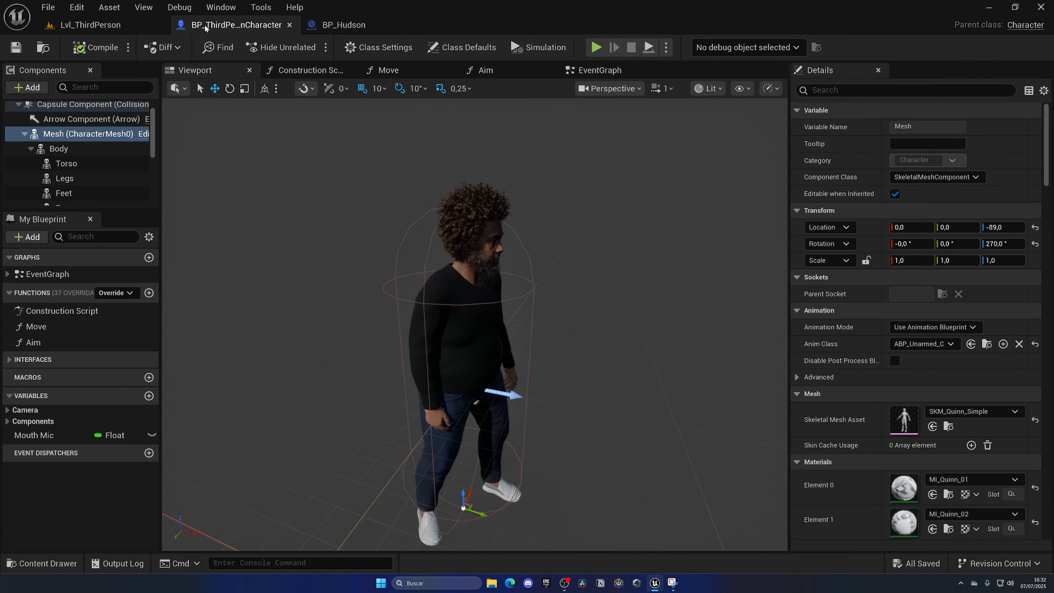
click(307, 70)
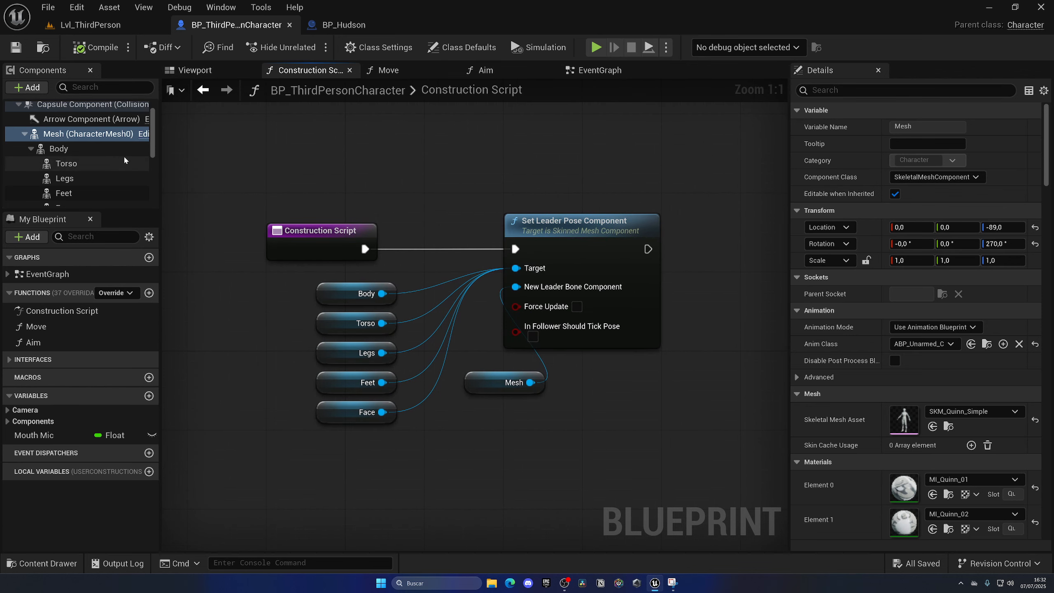
click(188, 71)
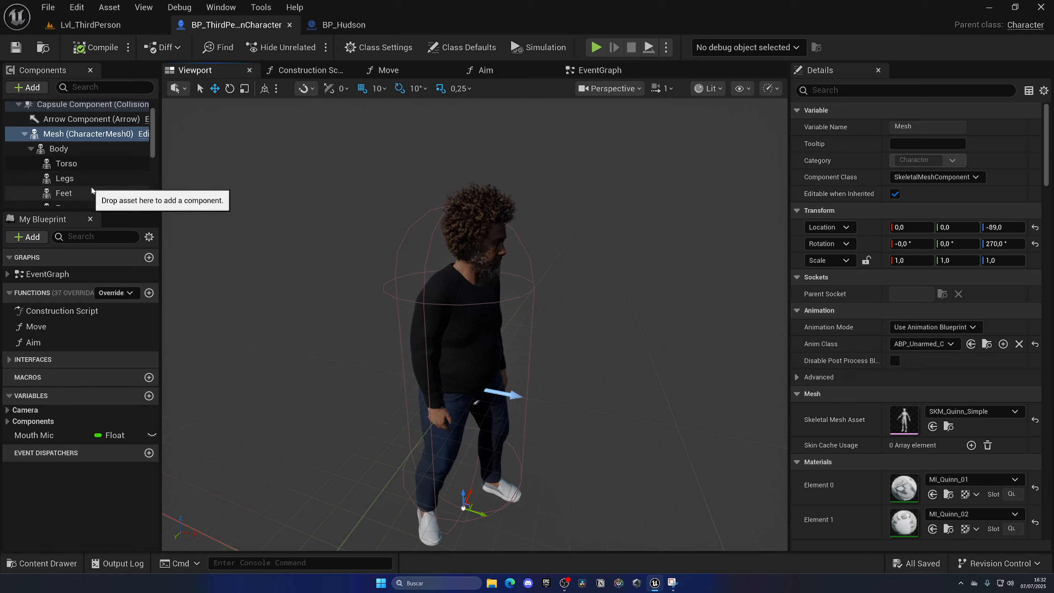
Set the Face component's Anim Class to ABP_Mouth, then compile and save the blueprint.
scroll(70, 188, down, 1)
click(74, 170)
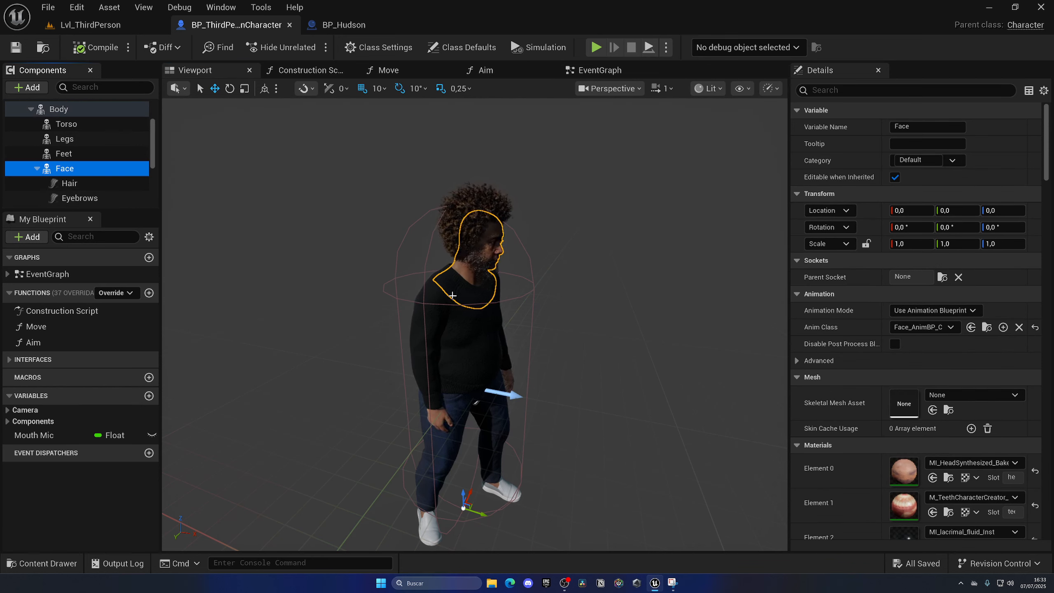
click(918, 327)
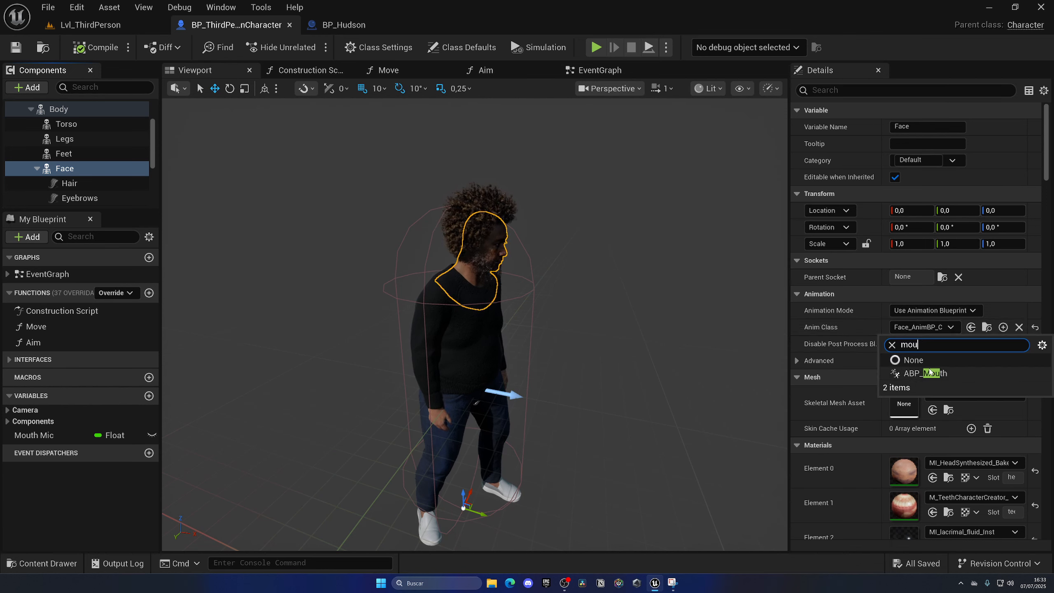
click(933, 373)
key(F7)
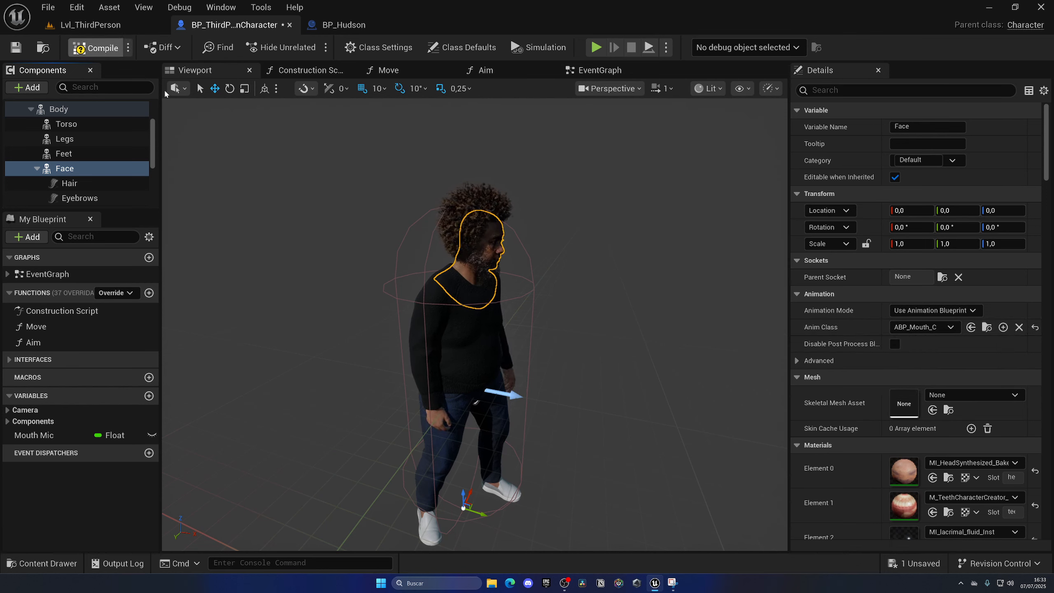
key(ctrl+s)
scroll(872, 407, down, 3)
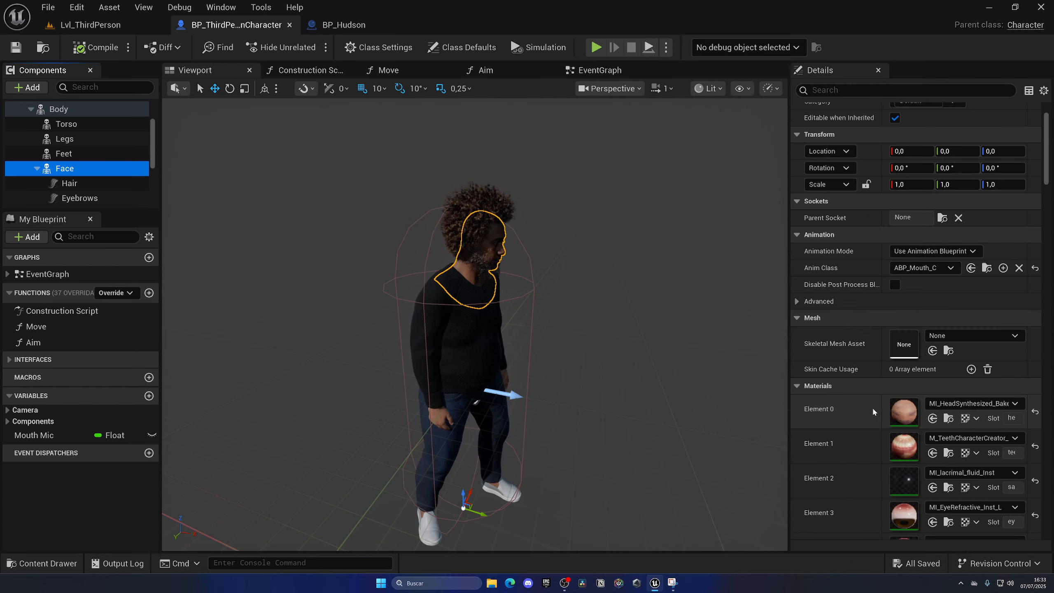
scroll(889, 322, up, 2)
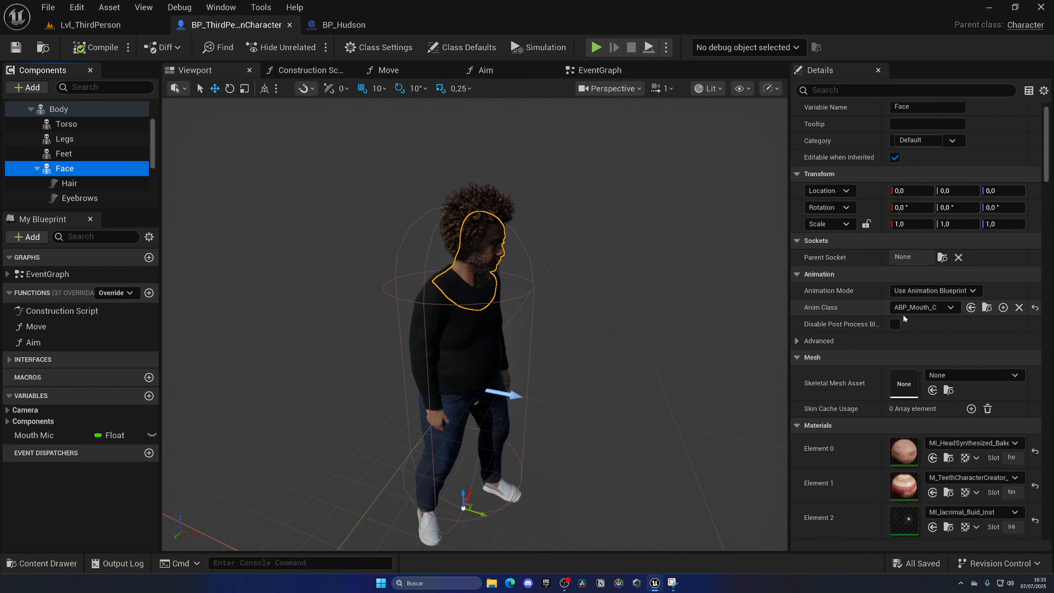
Play the level with ABP_Mouth on the face, walk the character briefly, then stop and return to BP_ThirdPersonCharacter.
click(138, 28)
click(309, 47)
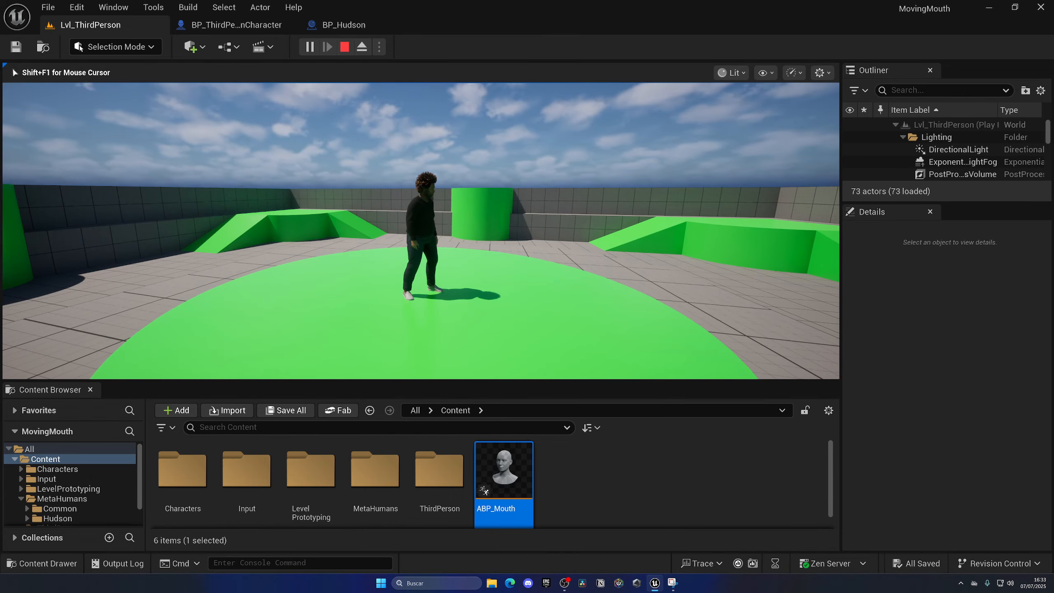
key(w)
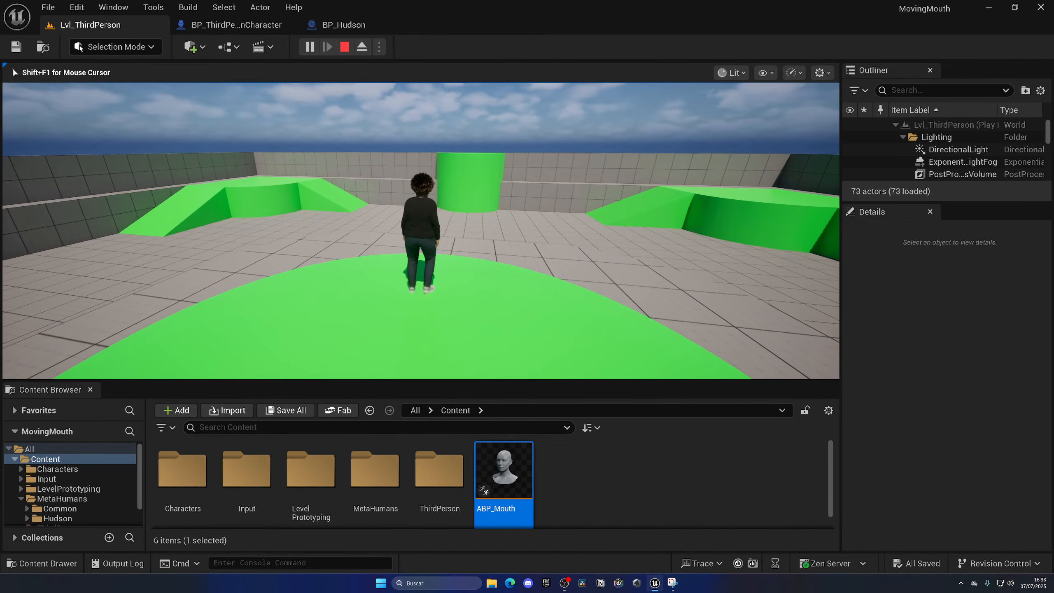
key(Escape)
click(239, 33)
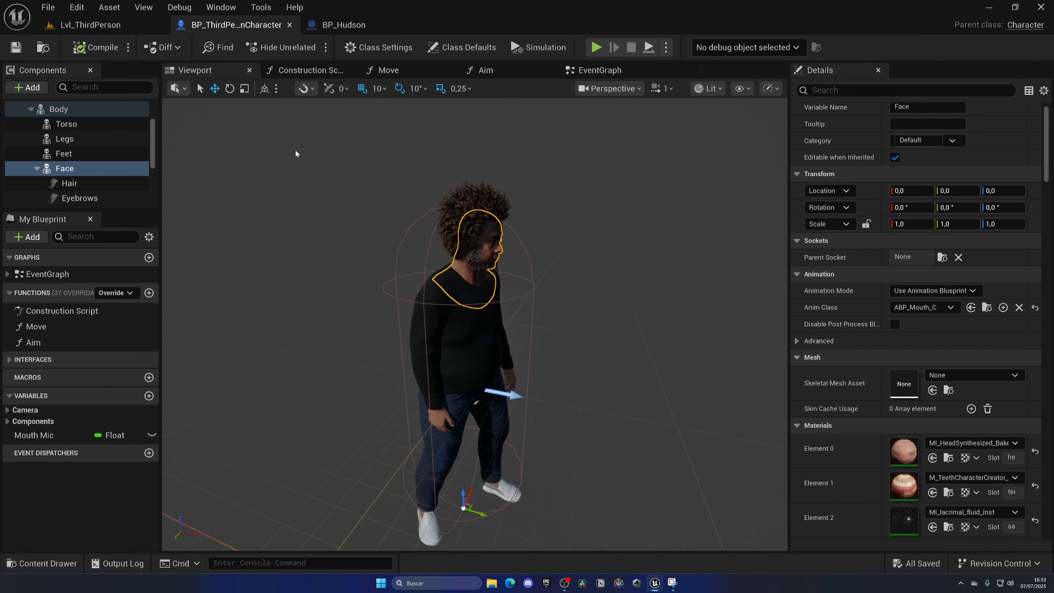
Set the CameraBoom component's Target Arm Length to 150.
scroll(120, 160, up, 3)
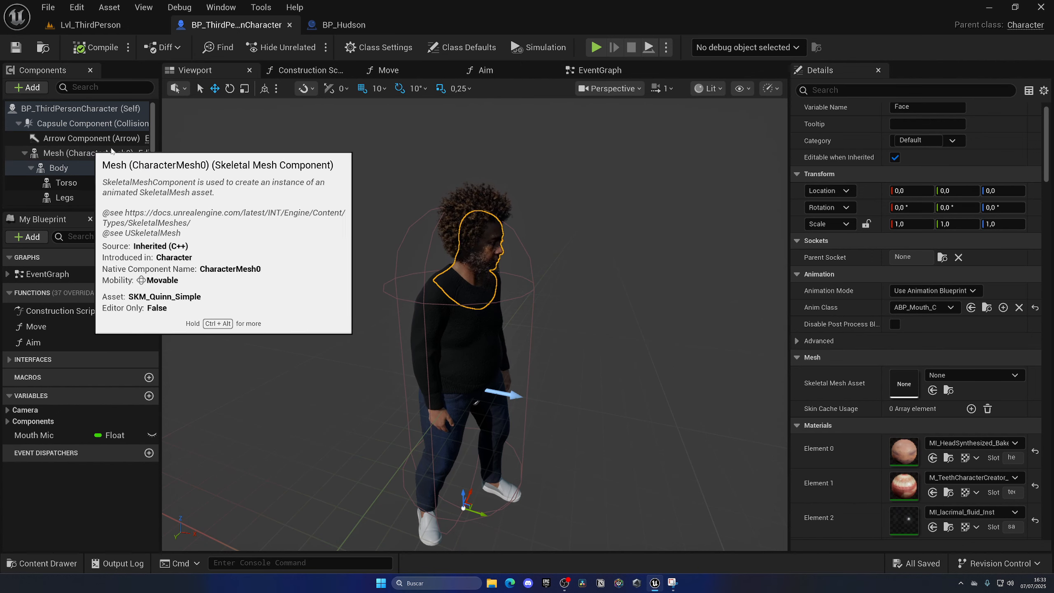
scroll(84, 162, down, 5)
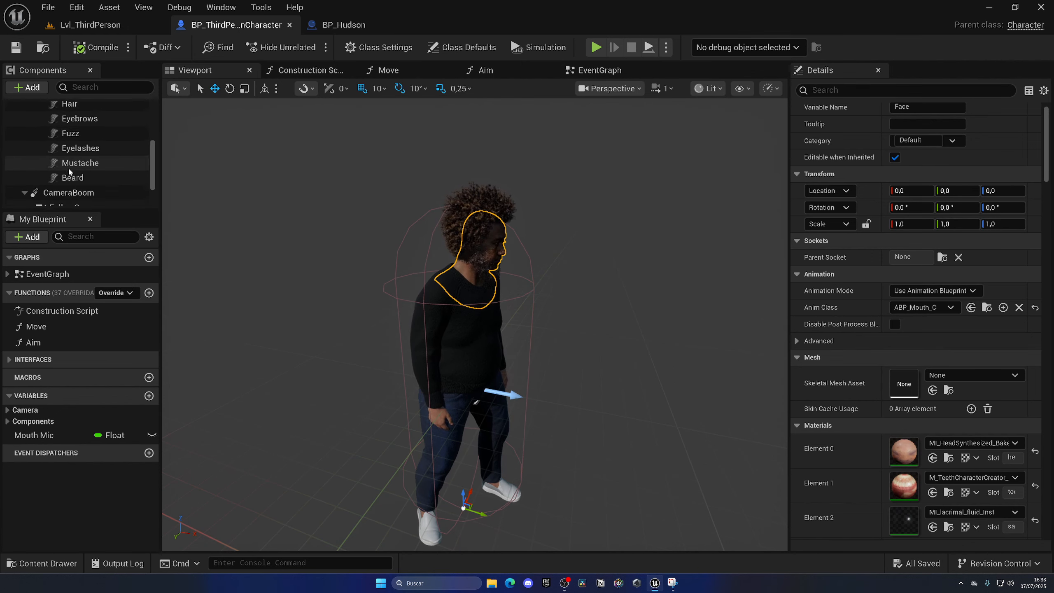
click(60, 149)
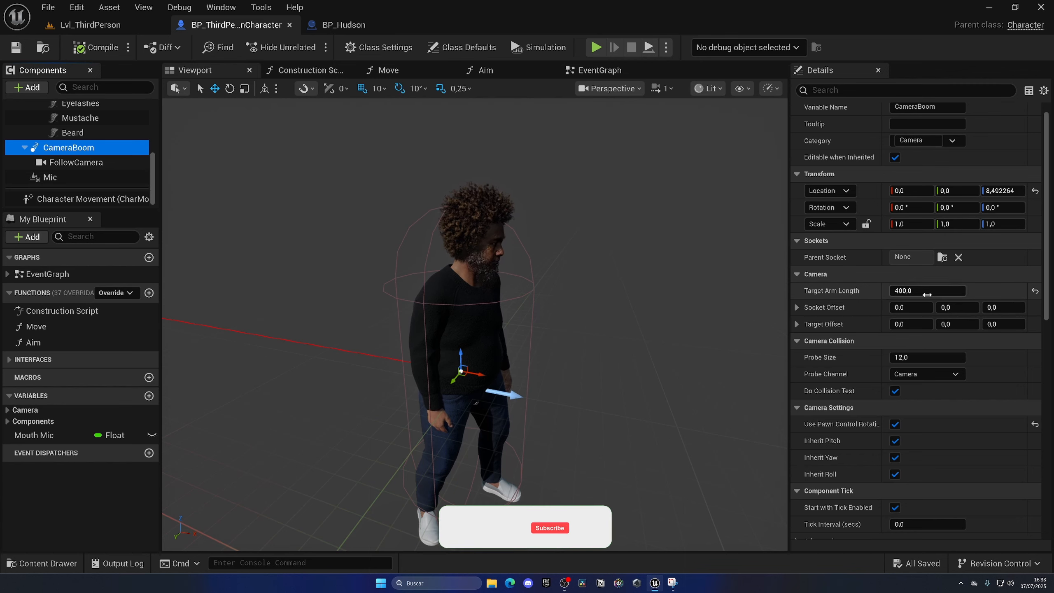
click(928, 291)
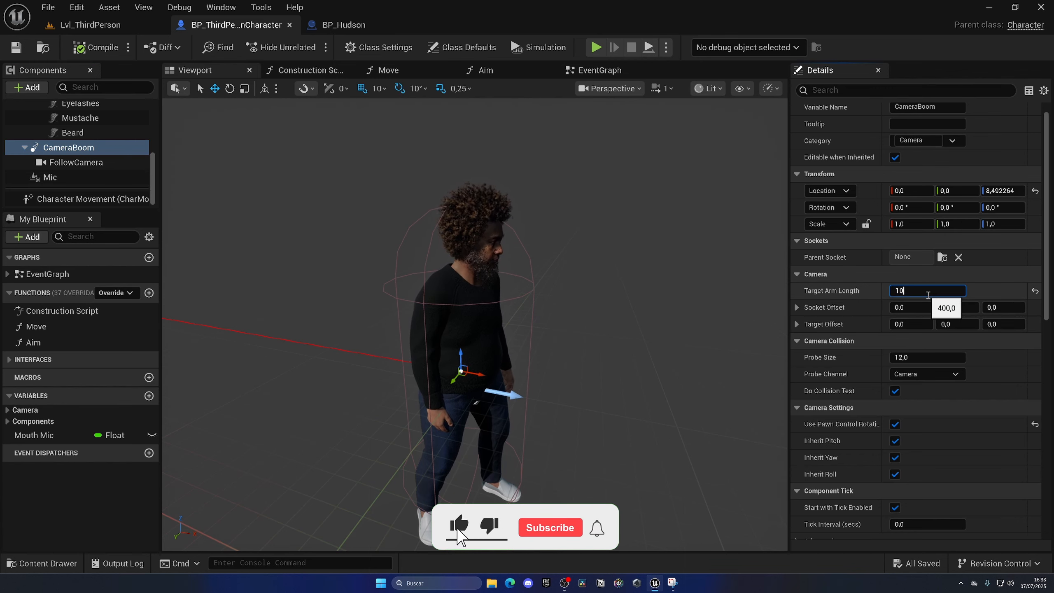
text(150)
key(Return)
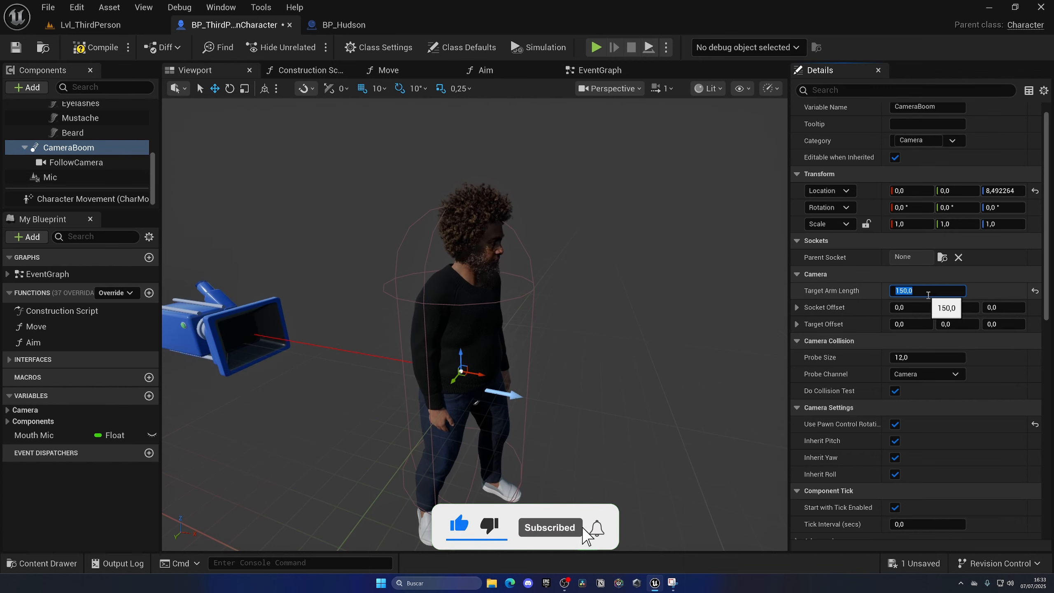
Play the Lvl_ThirdPerson level, move the character to face the closer camera, and stop the session.
click(90, 25)
click(308, 47)
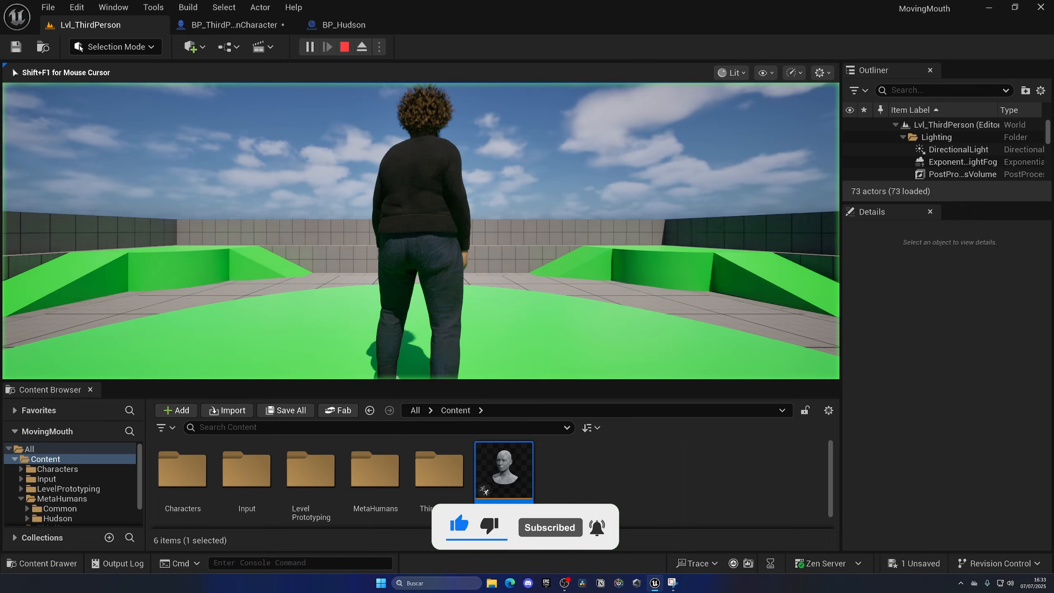
key(d)
key(s)
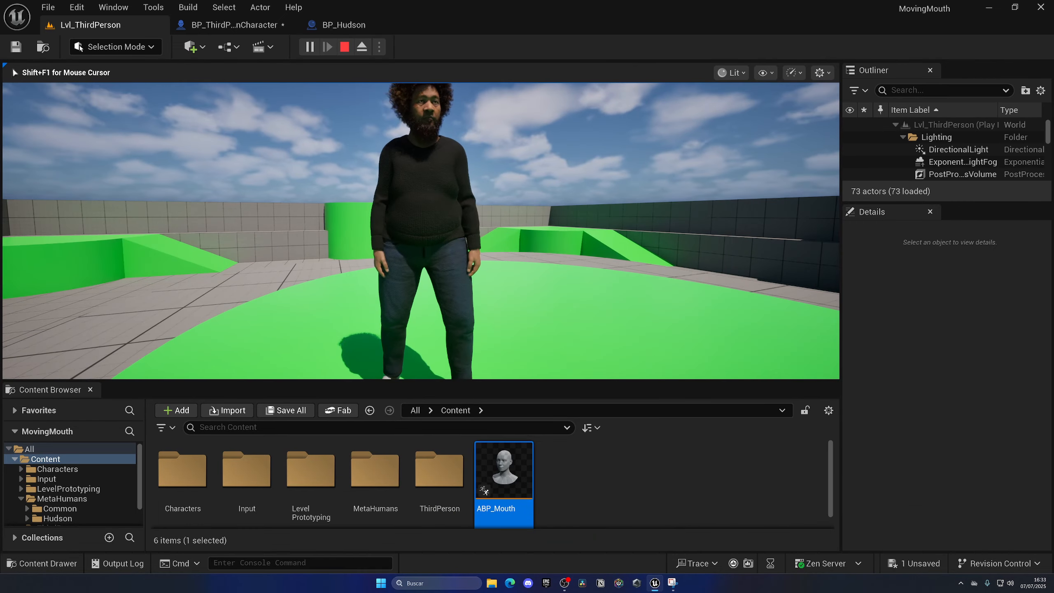
key(Escape)
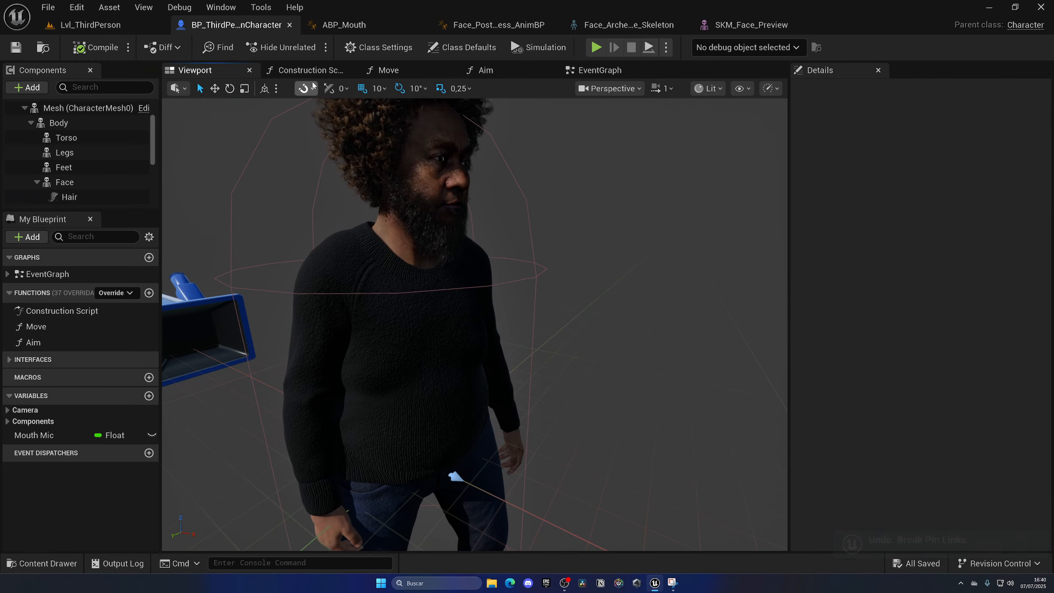
Disconnect Face from the Set Leader Pose Component target in the Construction Script and inspect the character's neck in the viewport.
click(308, 69)
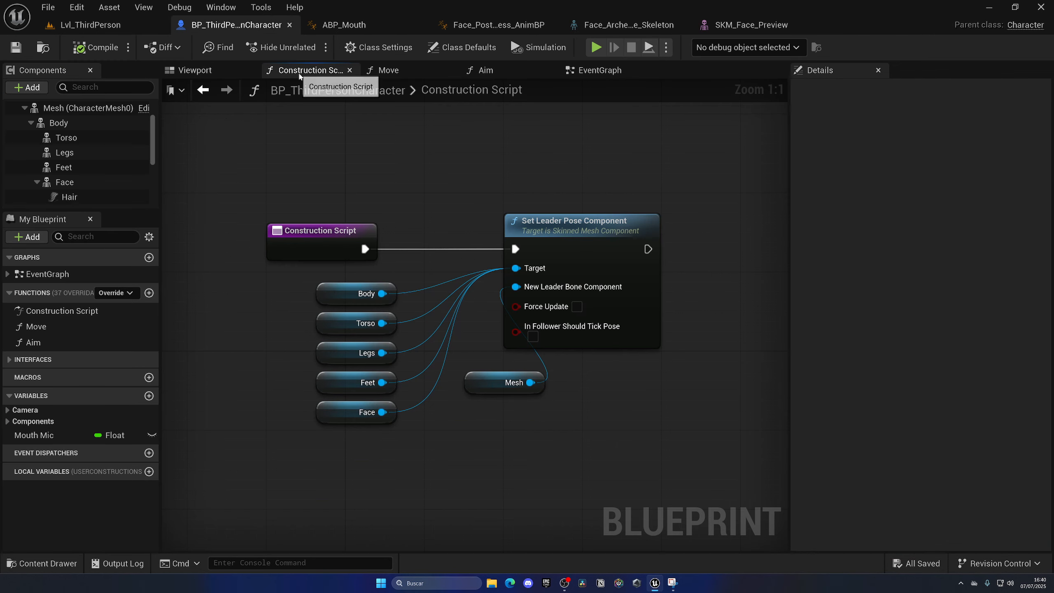
alt+click(379, 412)
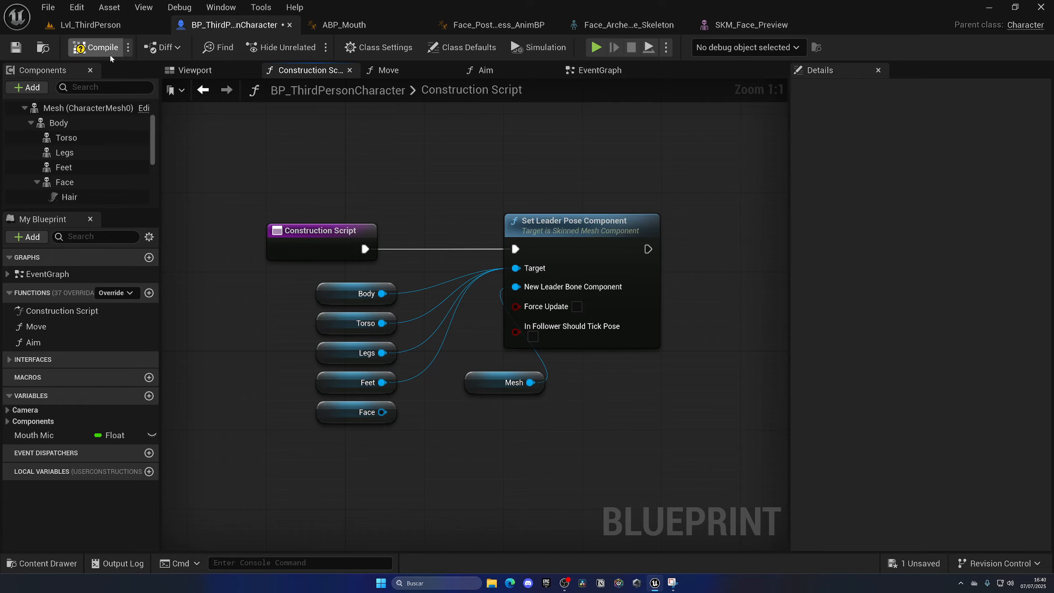
click(207, 71)
click(461, 199)
right_drag(461, 199, 427, 174)
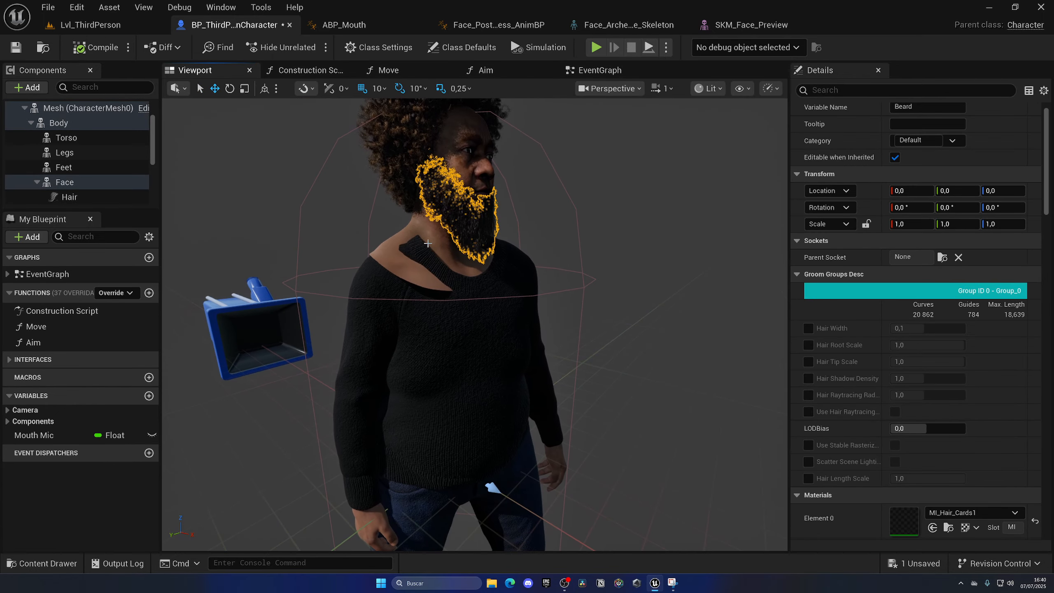
Play the level with Face detached from the leader pose, walk the character around, then stop and return to BP_ThirdPersonCharacter.
click(99, 26)
click(310, 47)
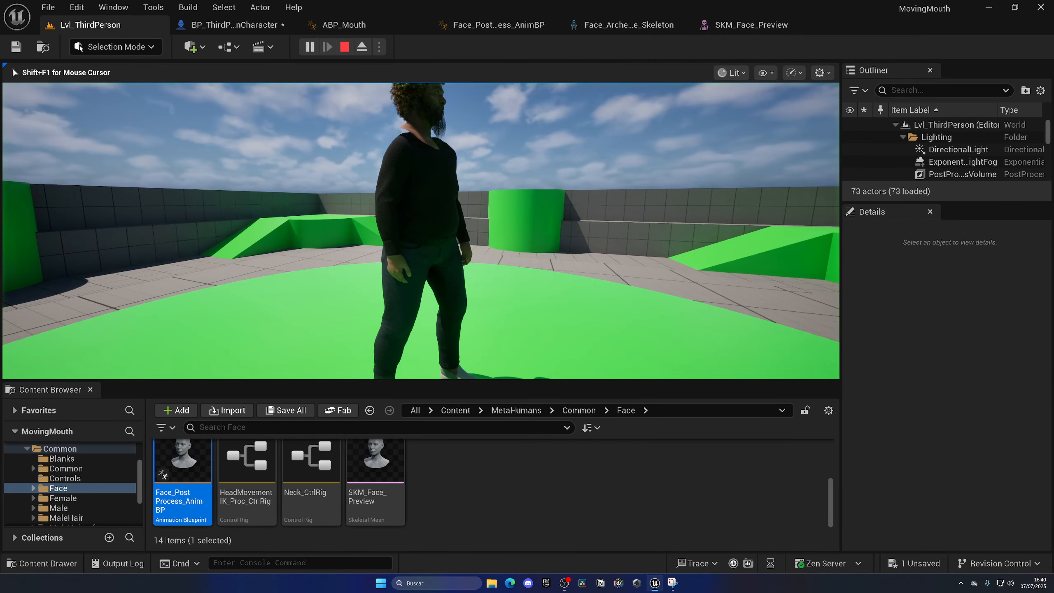
key(w)
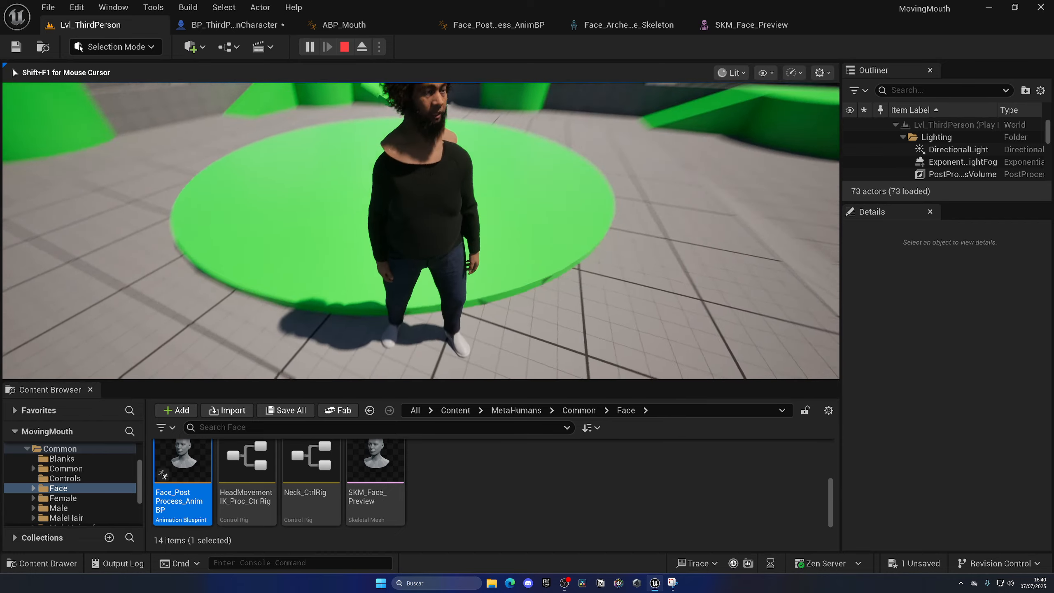
key(Escape)
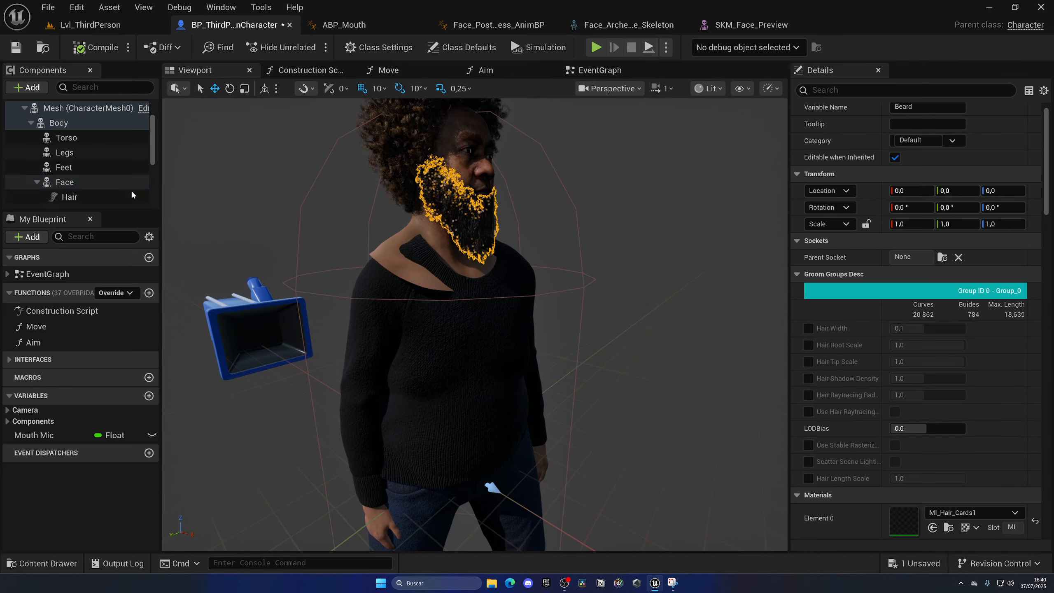
Try to find a torso socket as the Face component's Parent Socket.
click(84, 183)
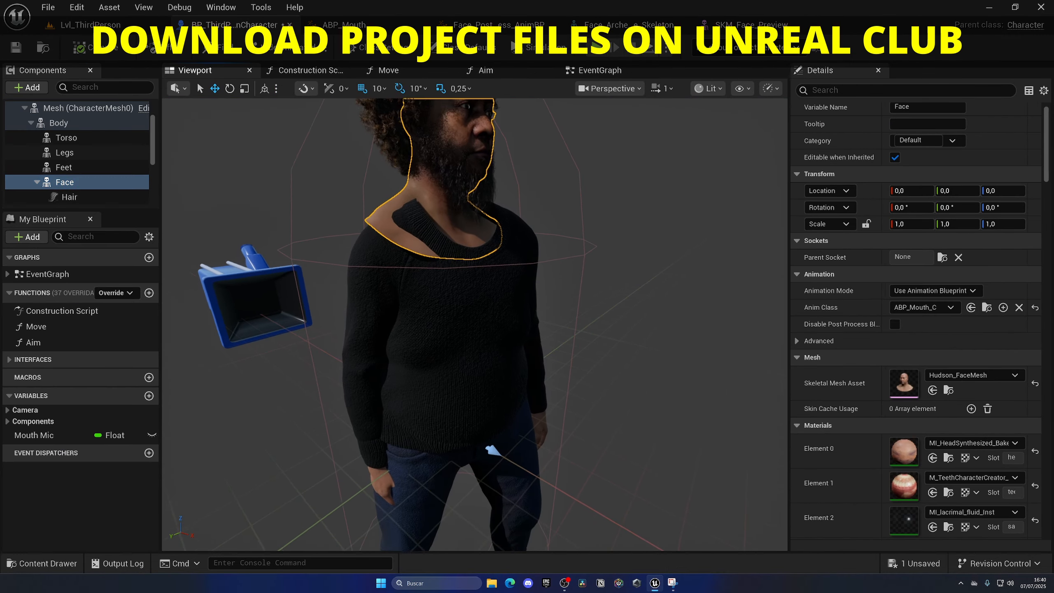
click(941, 258)
text(tor)
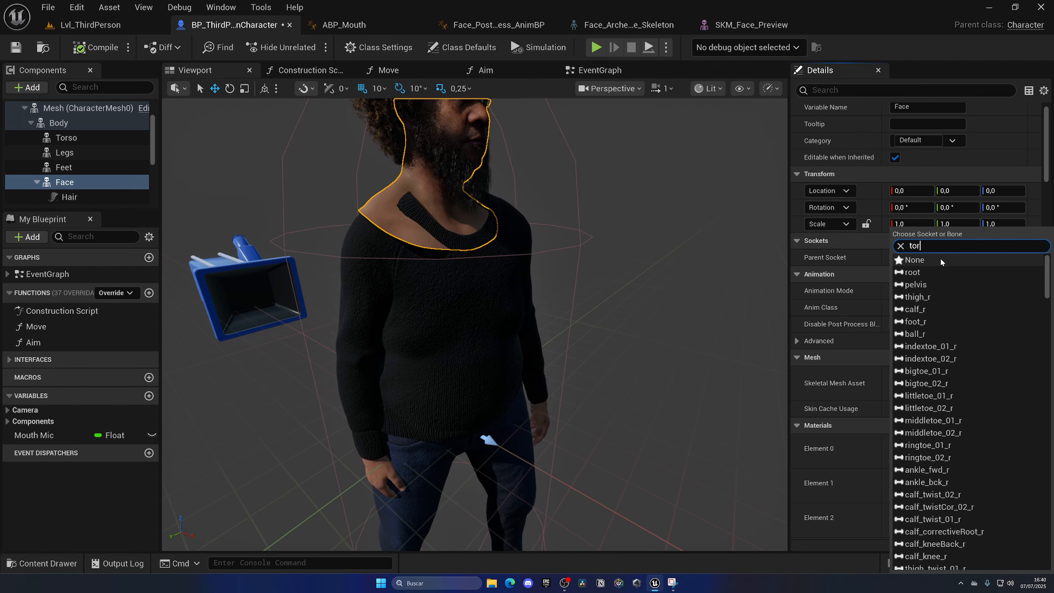
text(so)
click(887, 259)
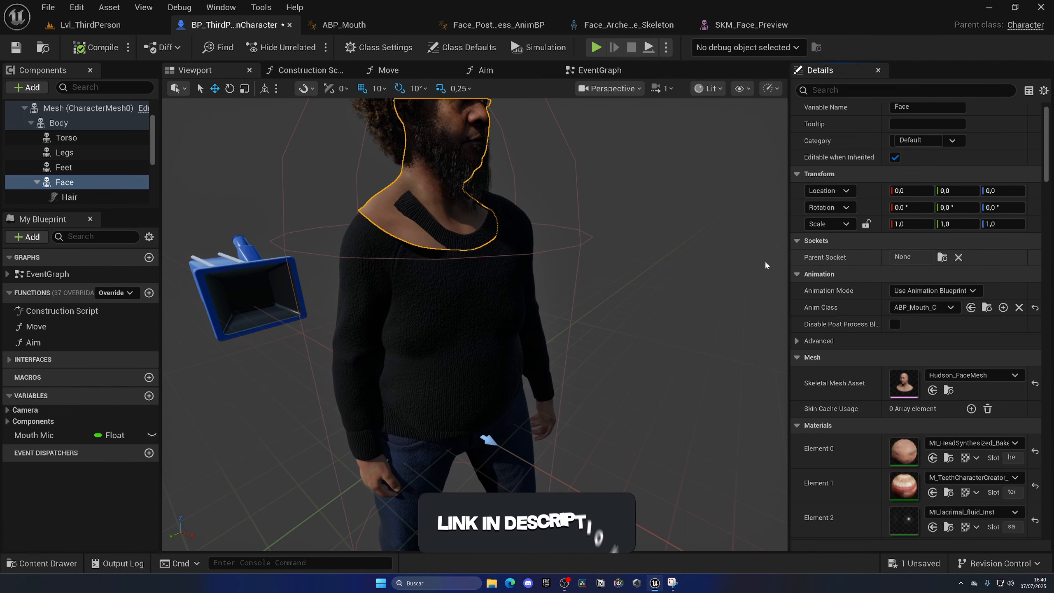
Parent the Face component under Torso and check the neck's fit against the sweater.
drag(66, 183, 67, 138)
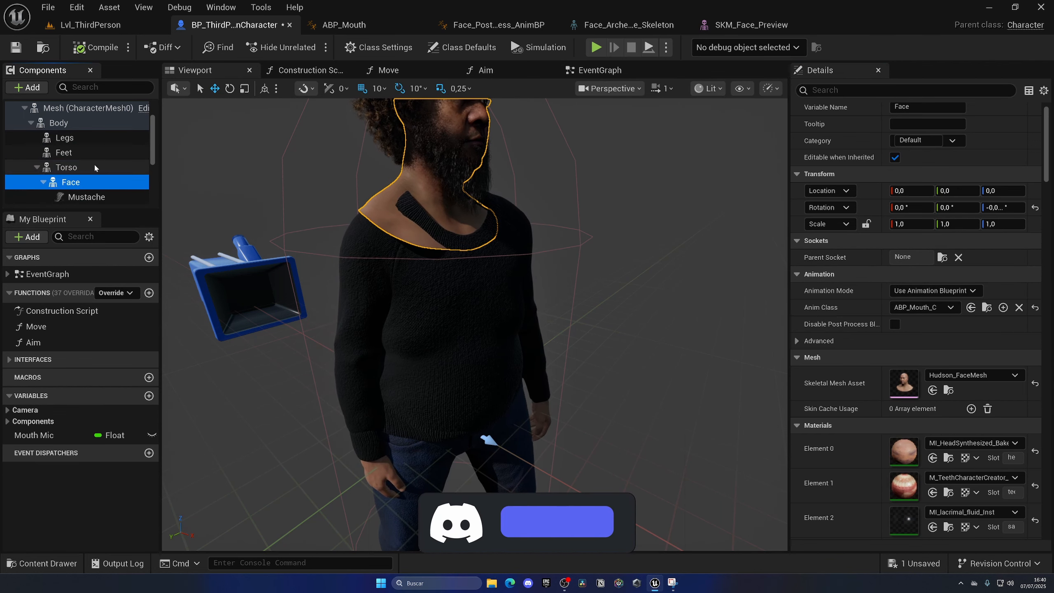
key(s)
right_drag(540, 283, 539, 295)
key(w)
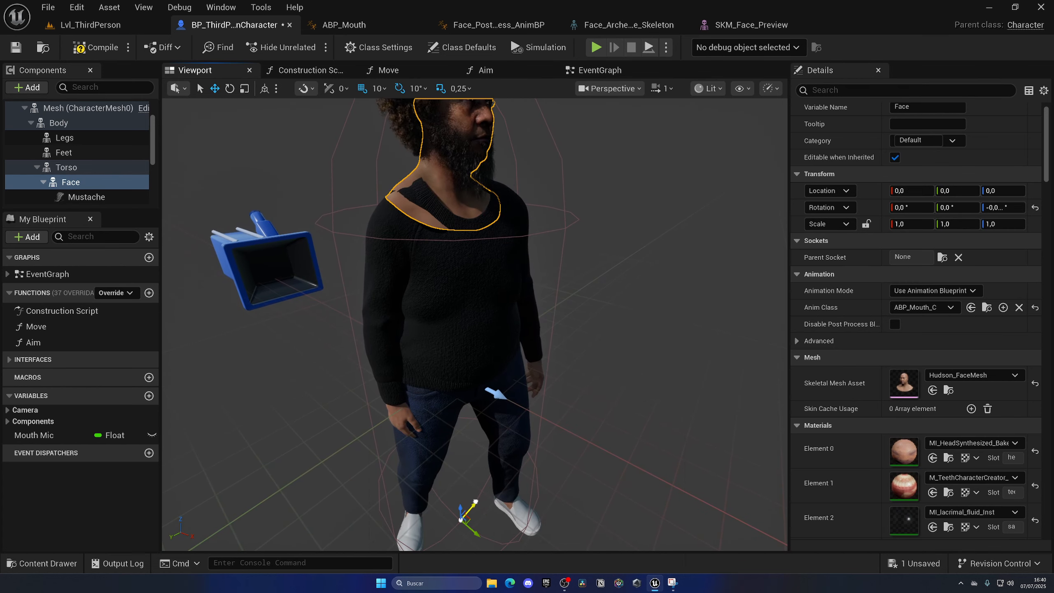
key(d)
right_drag(610, 201, 577, 201)
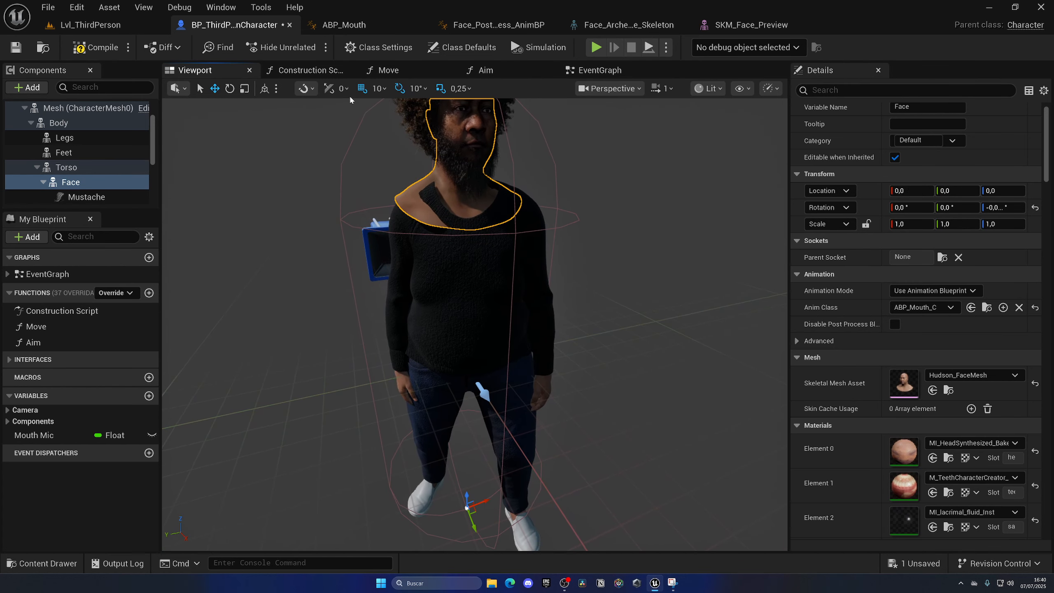
Turn off location grid snapping and lower the Face component by about 4.4 units along Z.
click(363, 89)
right_drag(411, 160, 409, 171)
key(s)
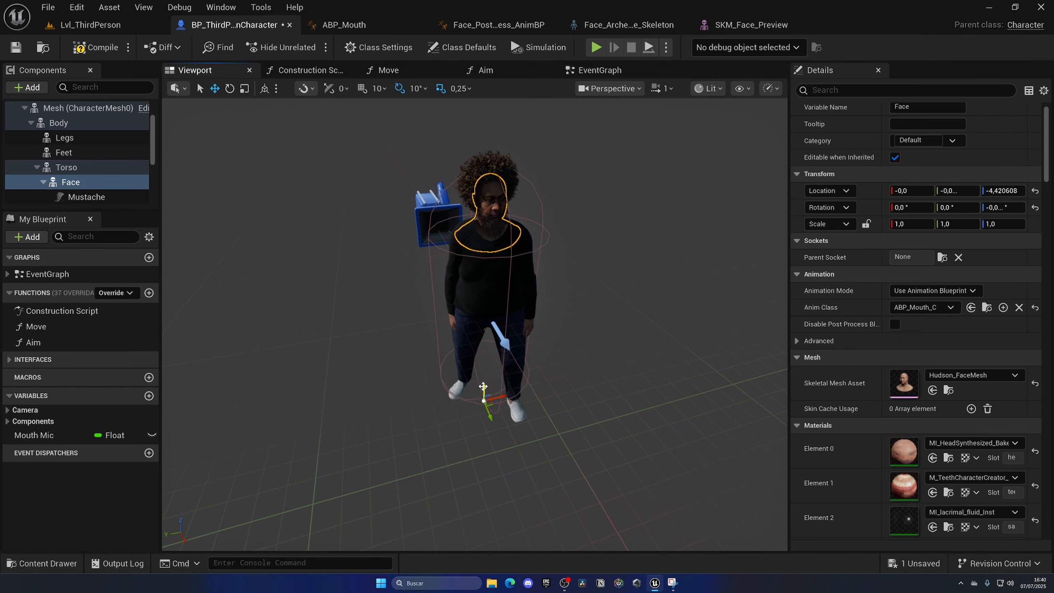
Play the level to check how the lowered face fits the torso, then stop the session.
click(85, 25)
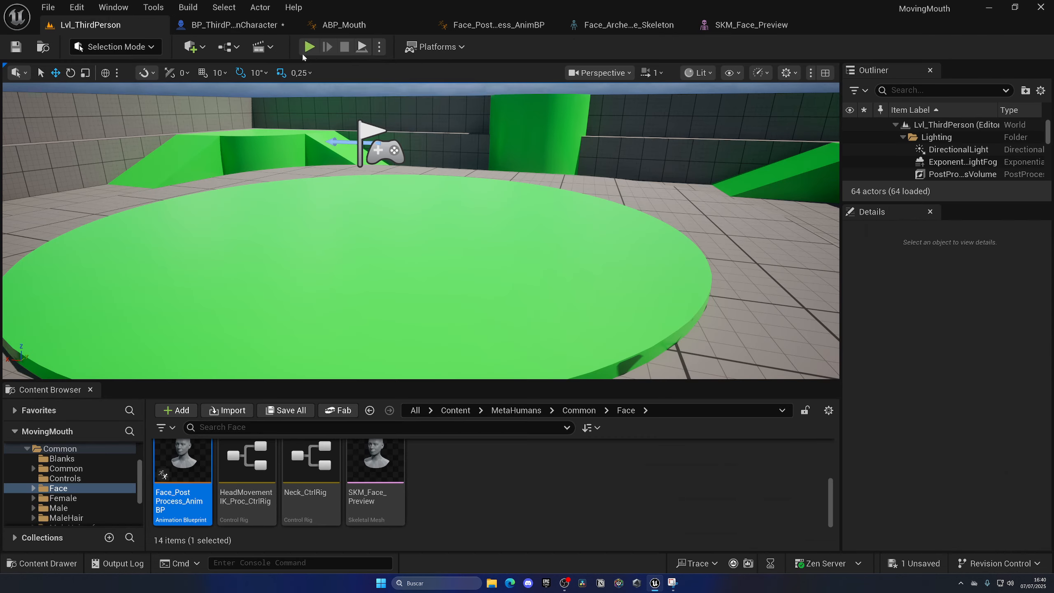
click(356, 97)
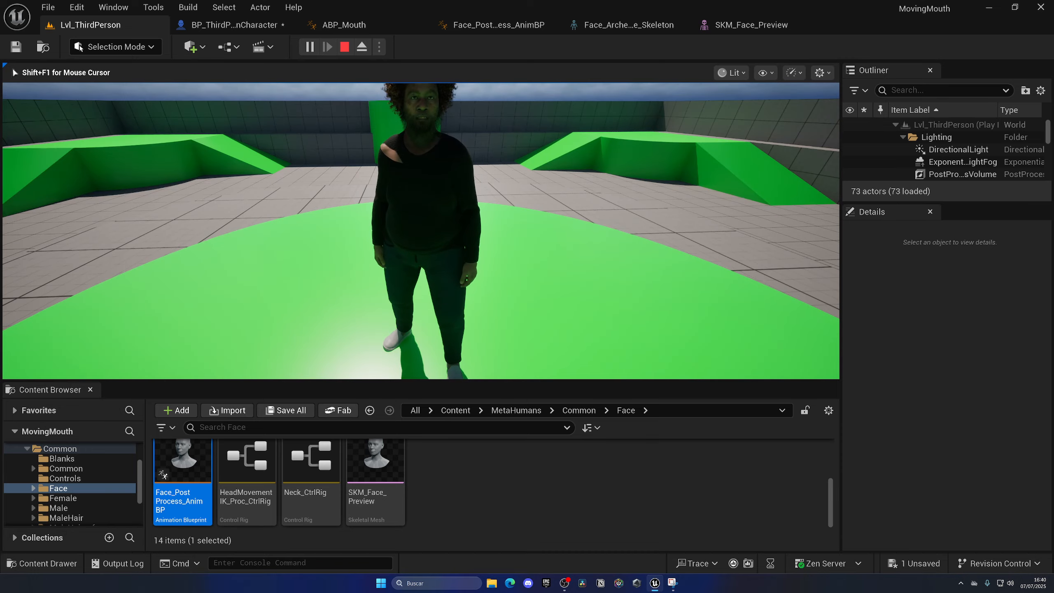
key(Escape)
Rotate the Face component in the BP_ThirdPersonCharacter viewport to align the neck with the torso.
click(235, 26)
key(d)
right_drag(420, 175, 385, 183)
key(a)
scroll(403, 187, down, 3)
key(d)
key(a)
right_drag(474, 228, 479, 228)
key(d)
key(e)
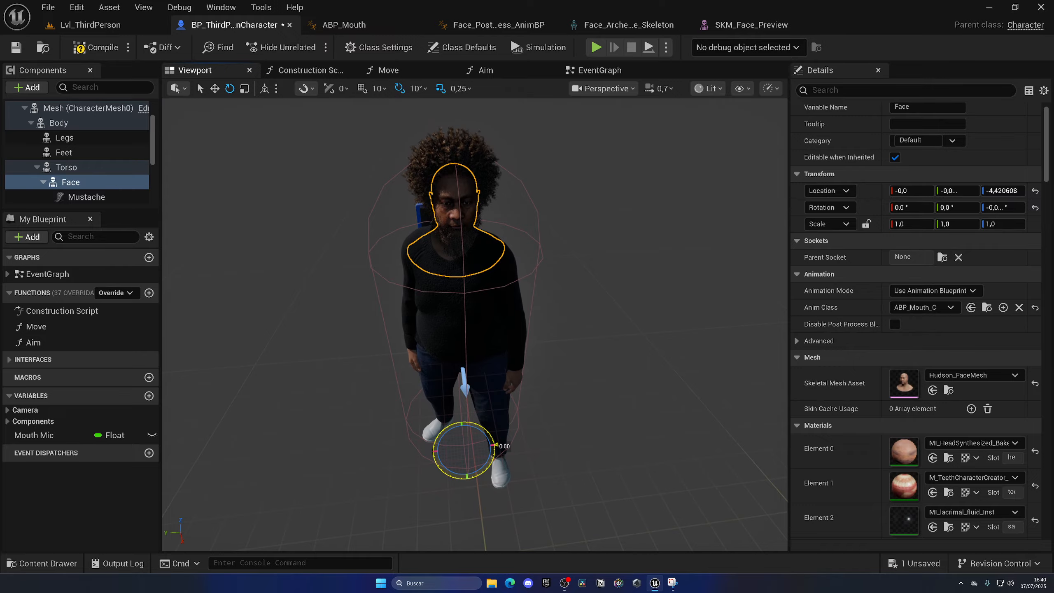